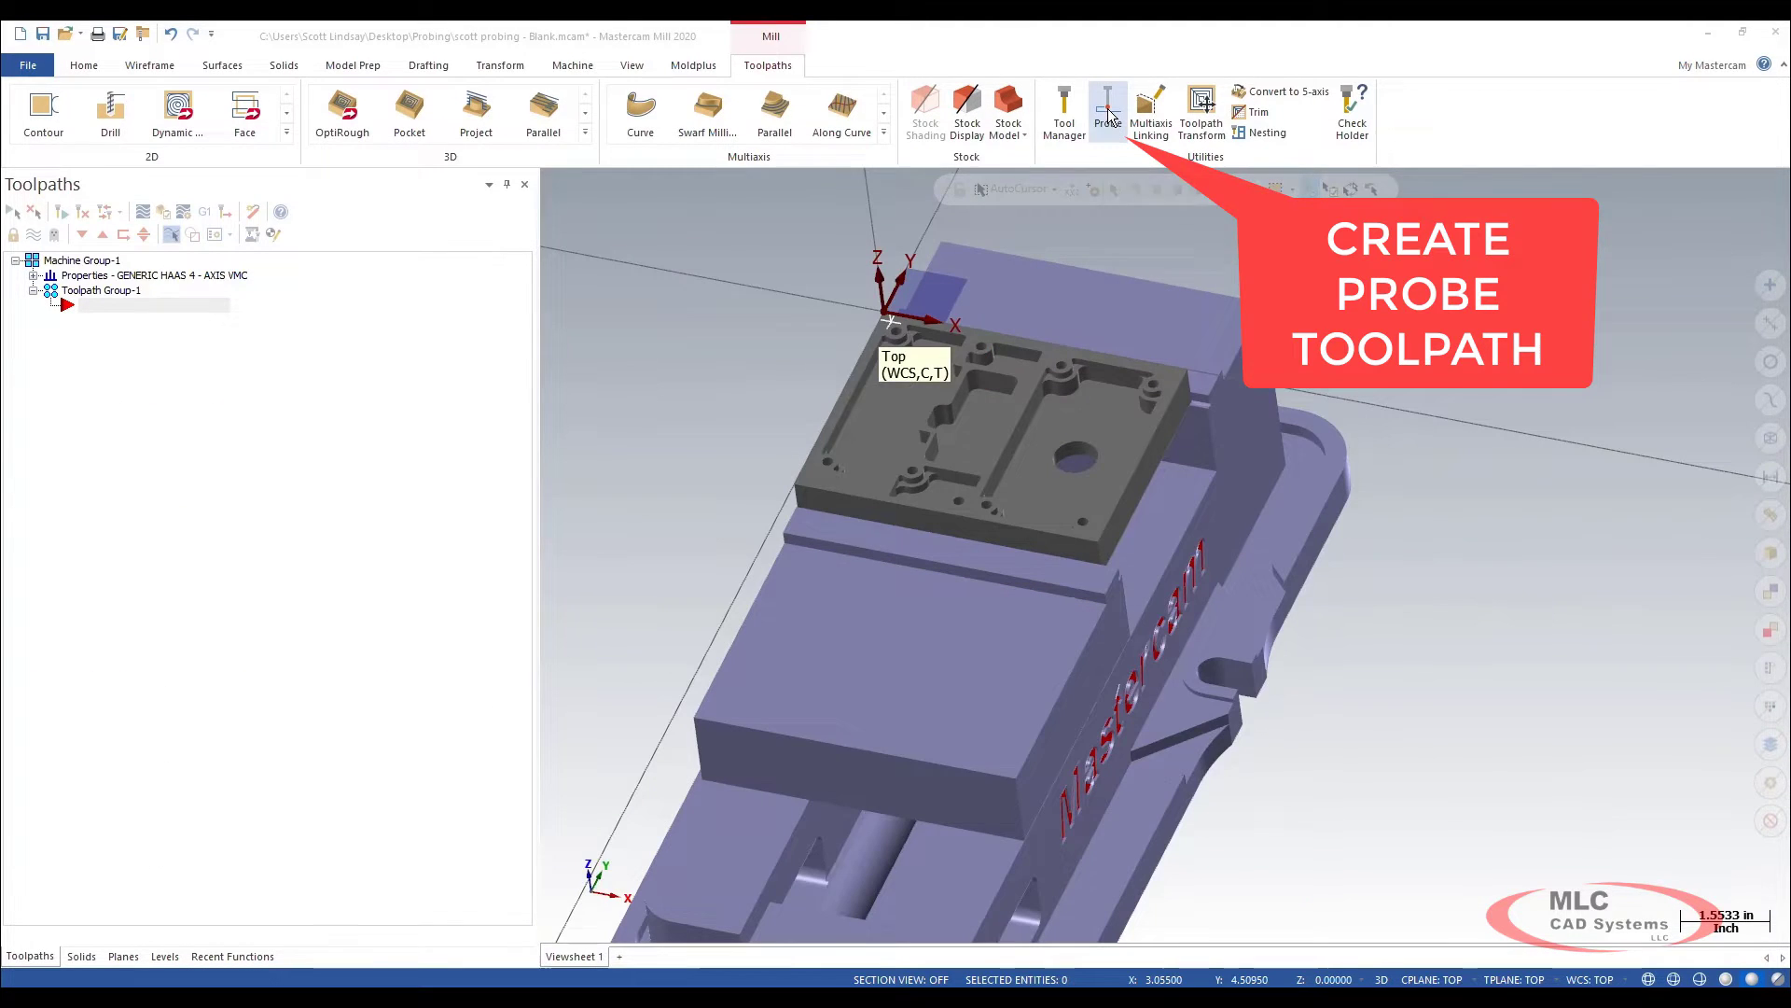
pyautogui.click(1108, 110)
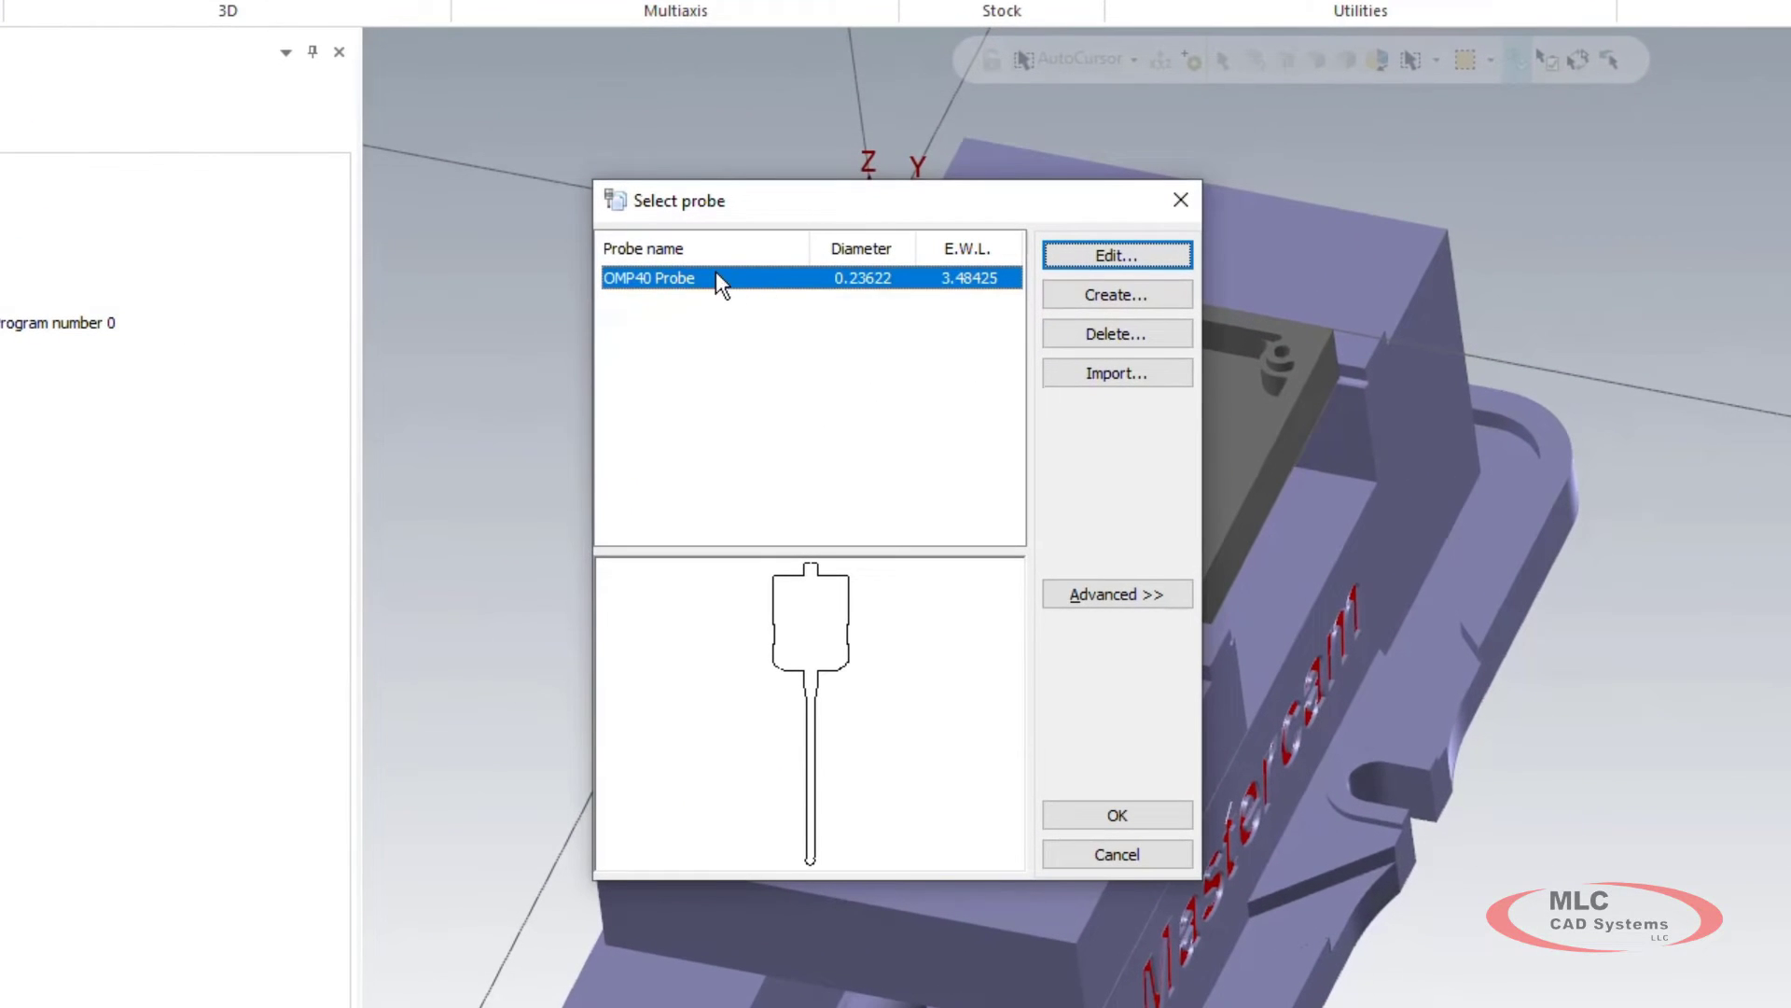
pyautogui.click(1118, 259)
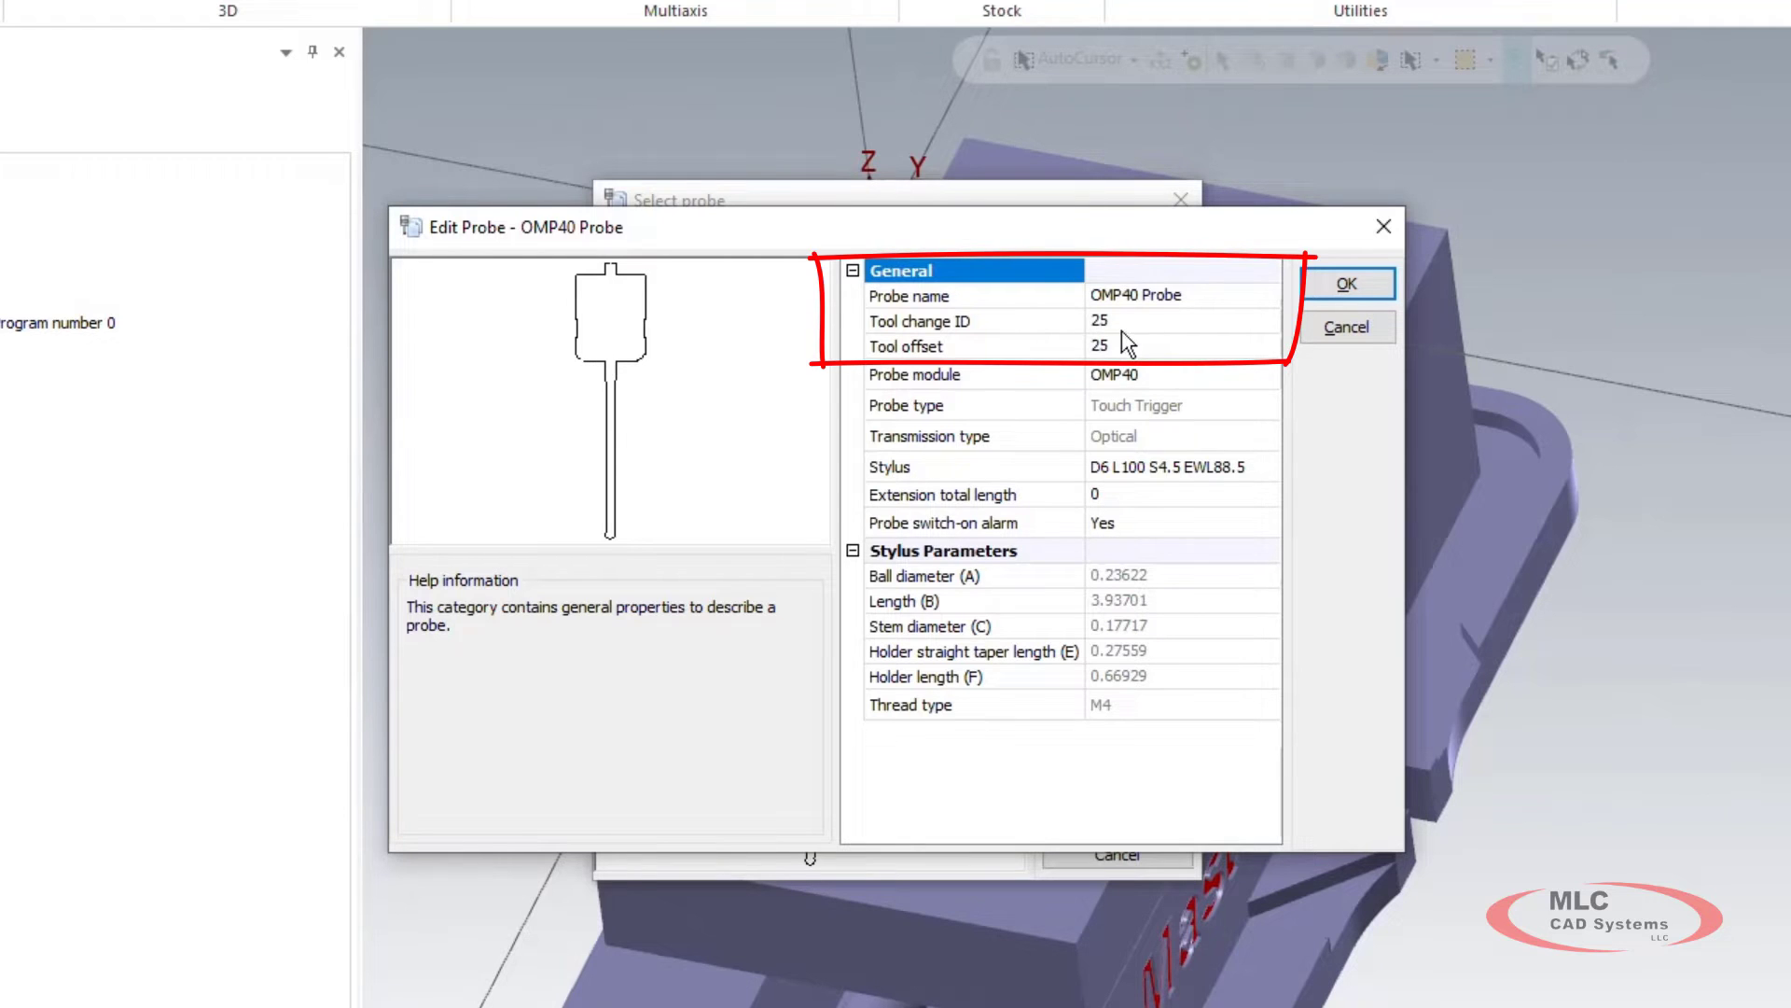
pyautogui.moveTo(1098, 355)
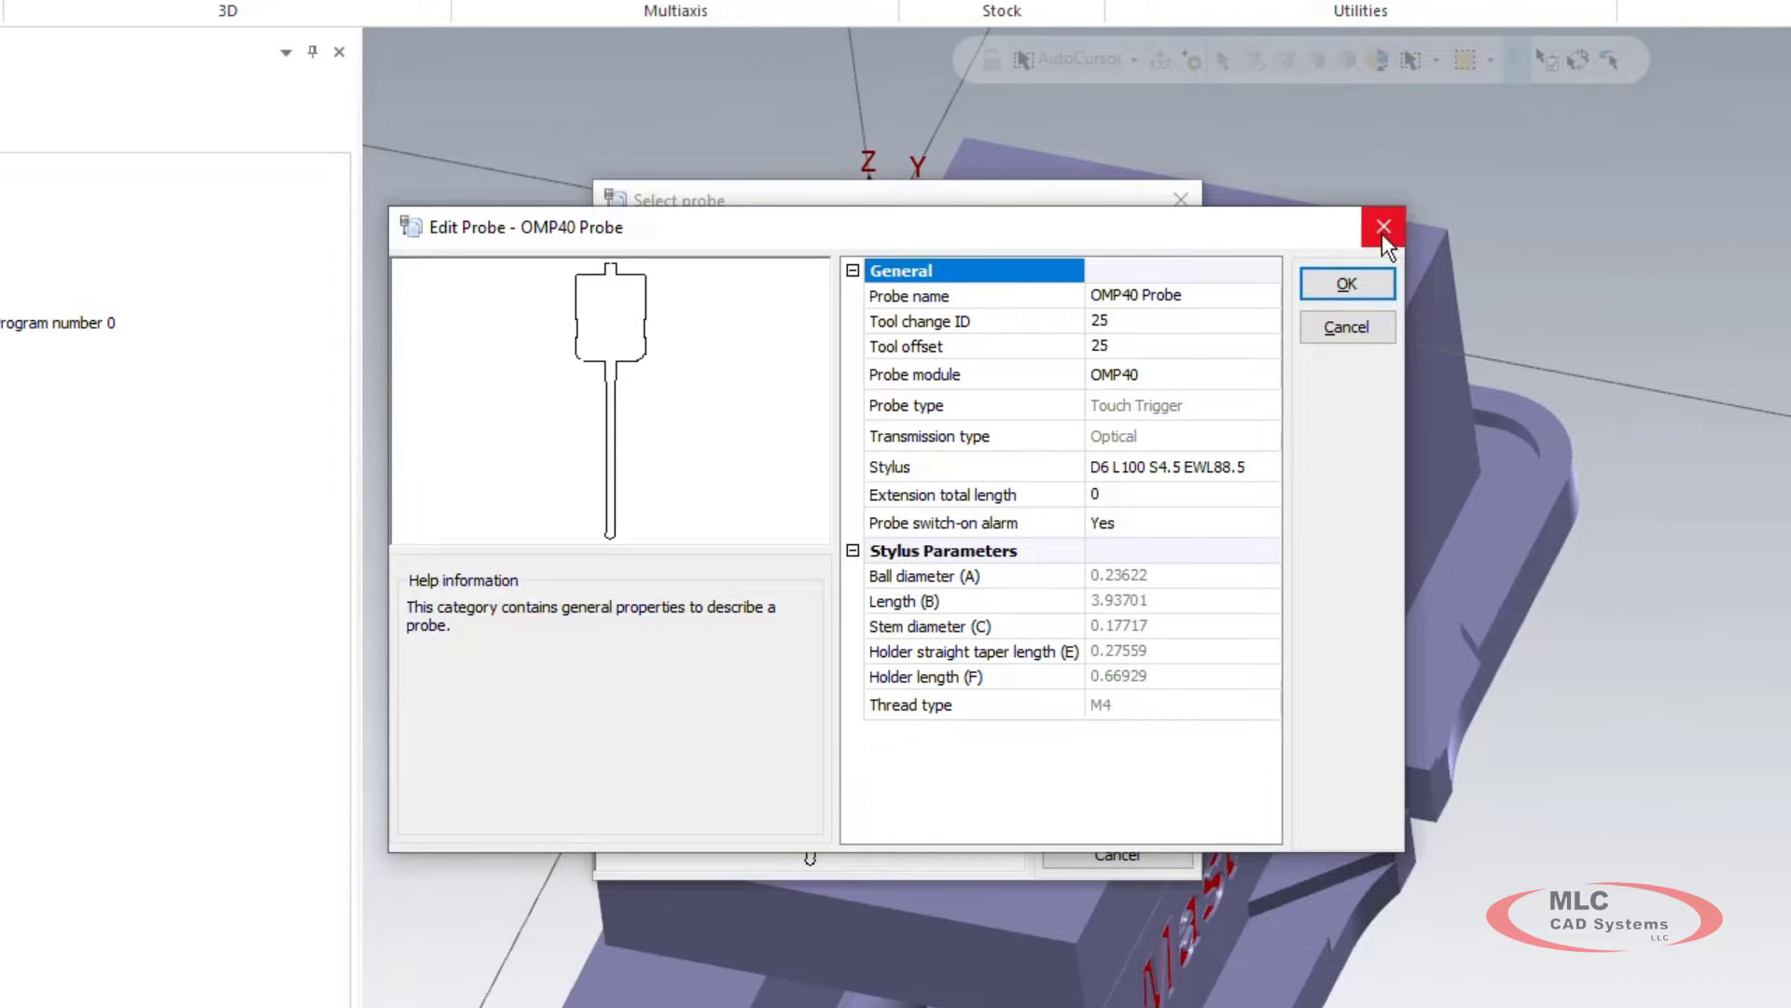
pyautogui.click(1356, 280)
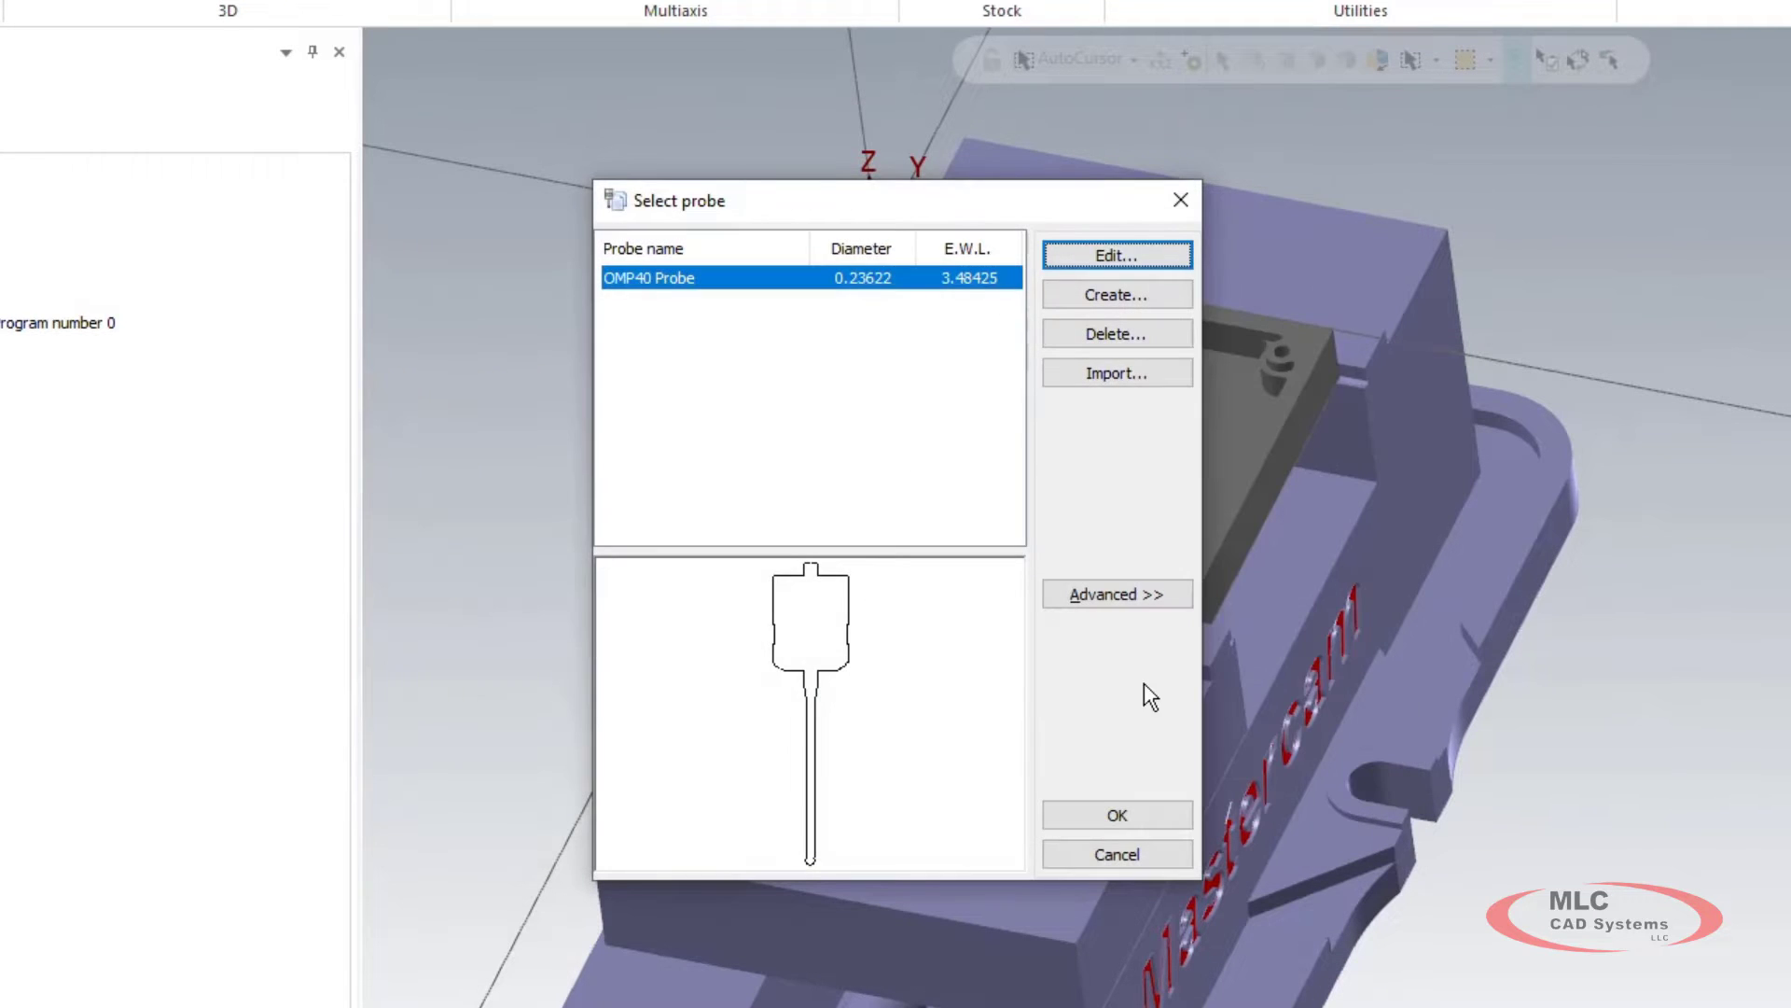
# Accept the OMP40 probe and add a measured point at the part's top corner
pyautogui.click(1116, 815)
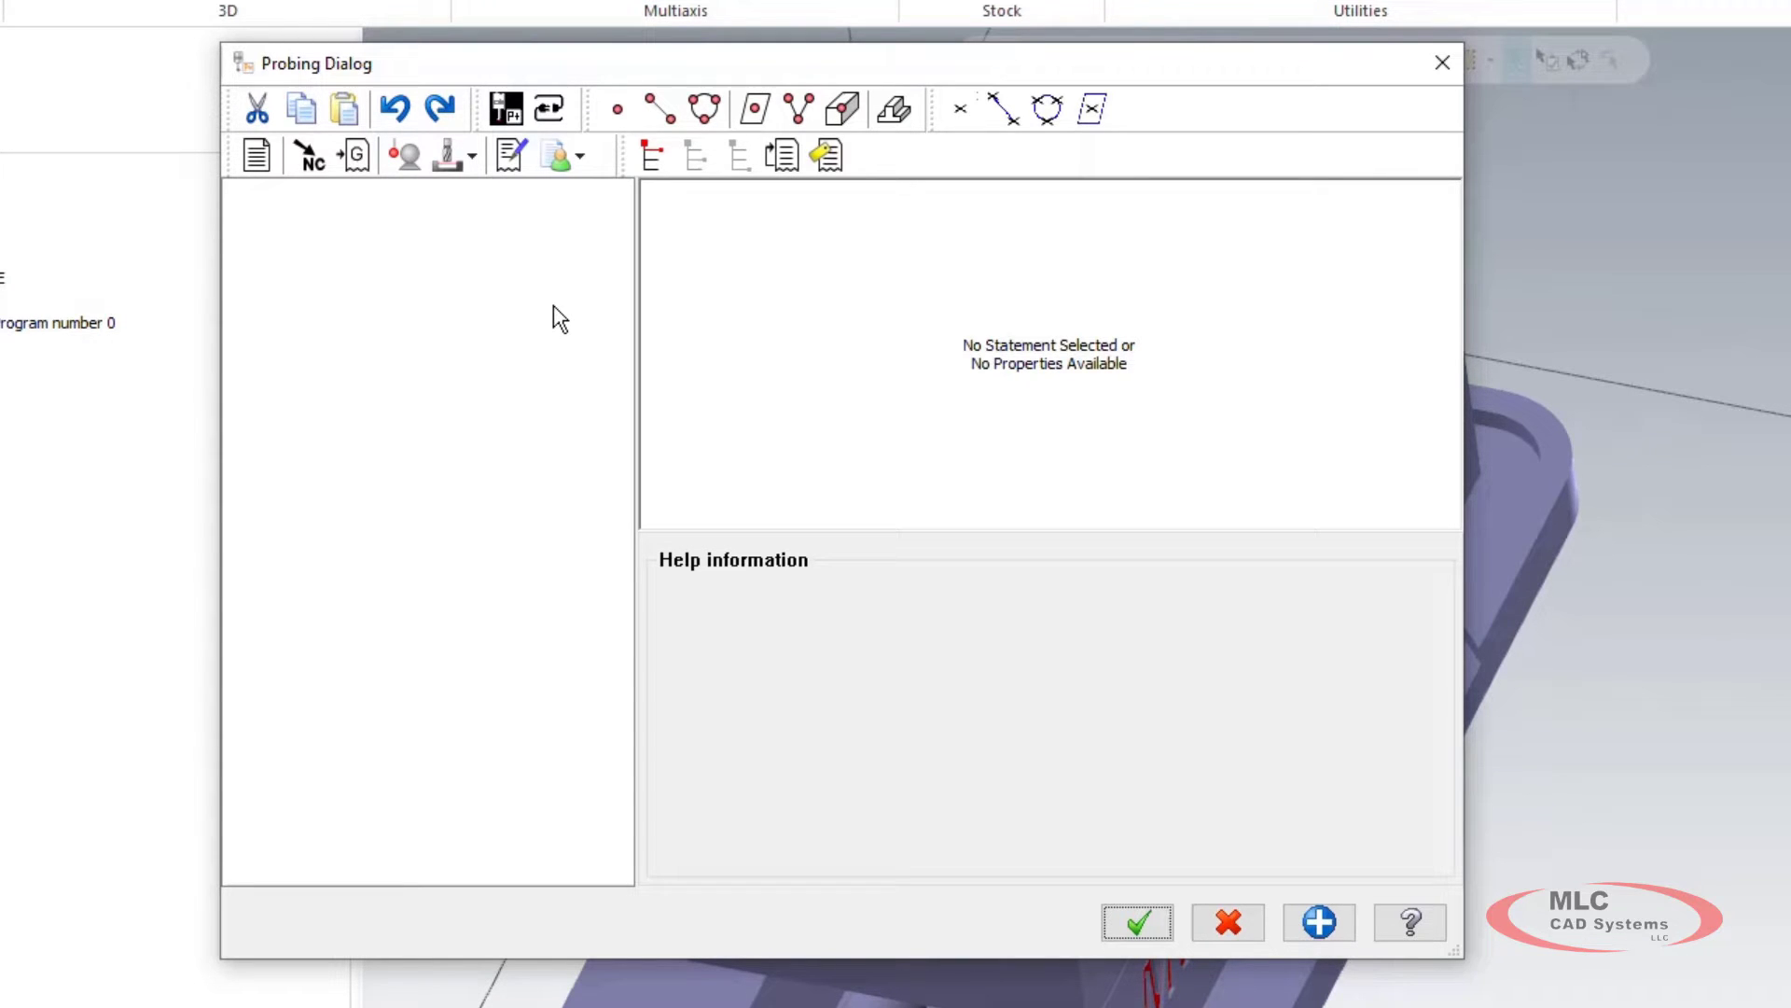
pyautogui.click(619, 111)
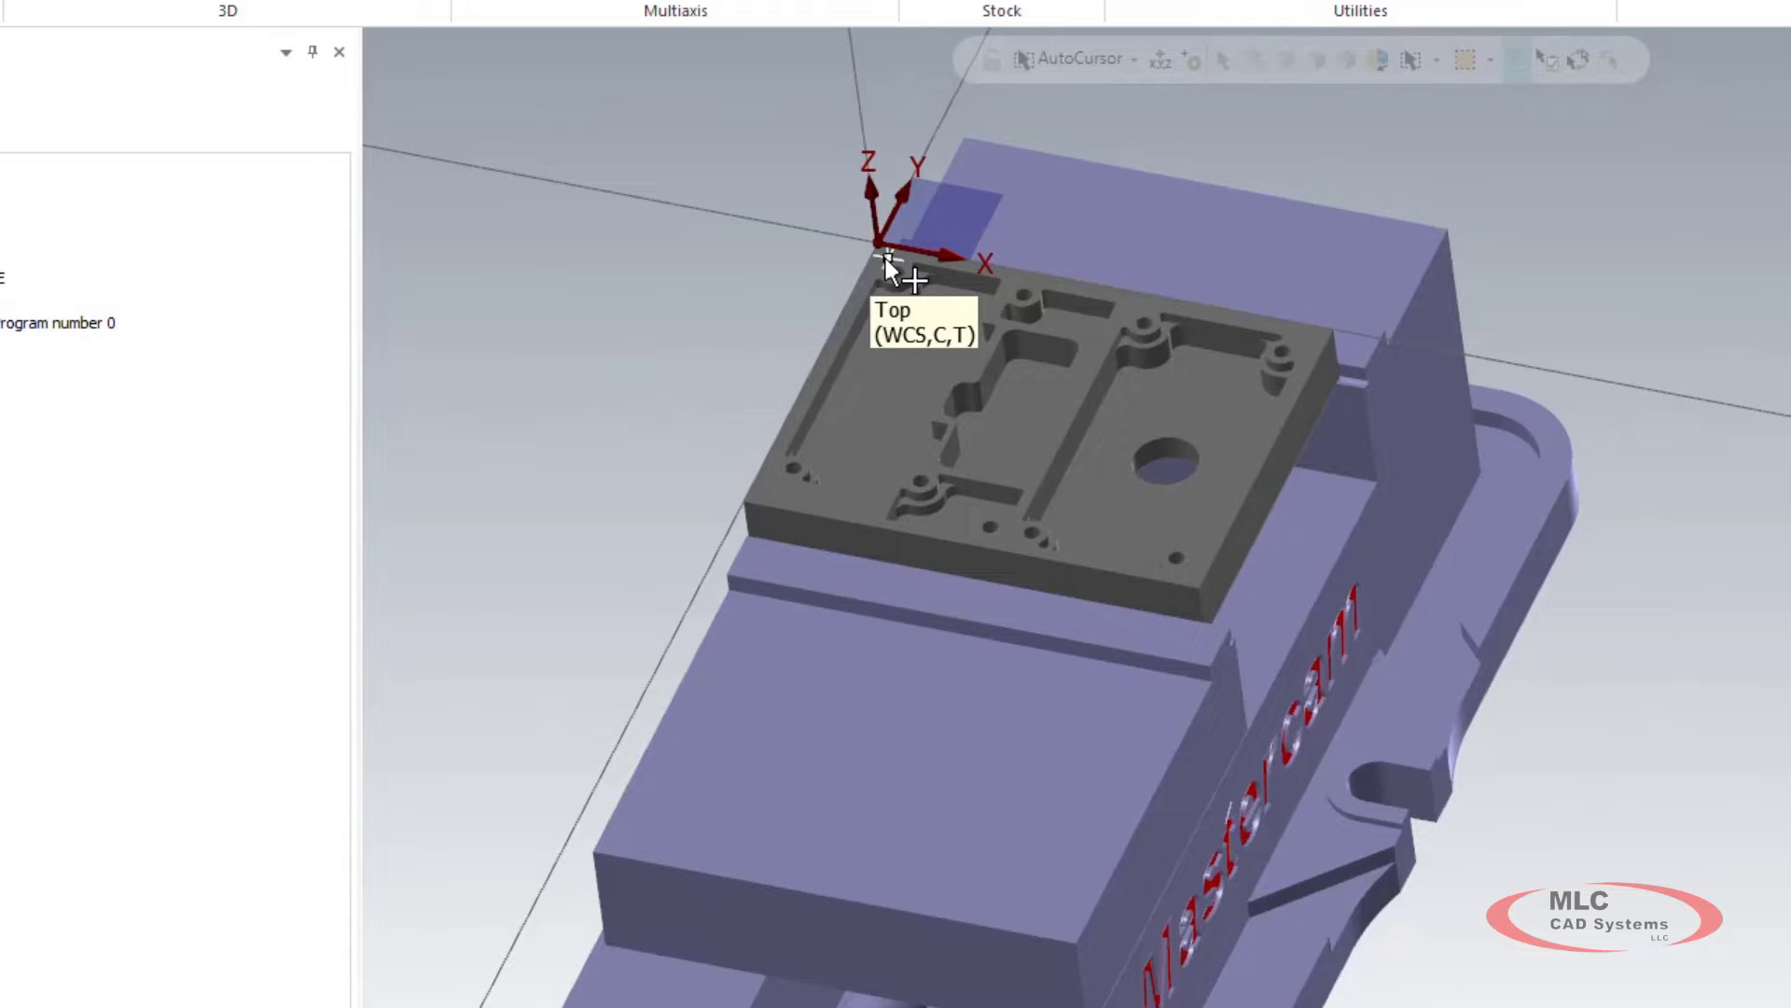
pyautogui.click(892, 248)
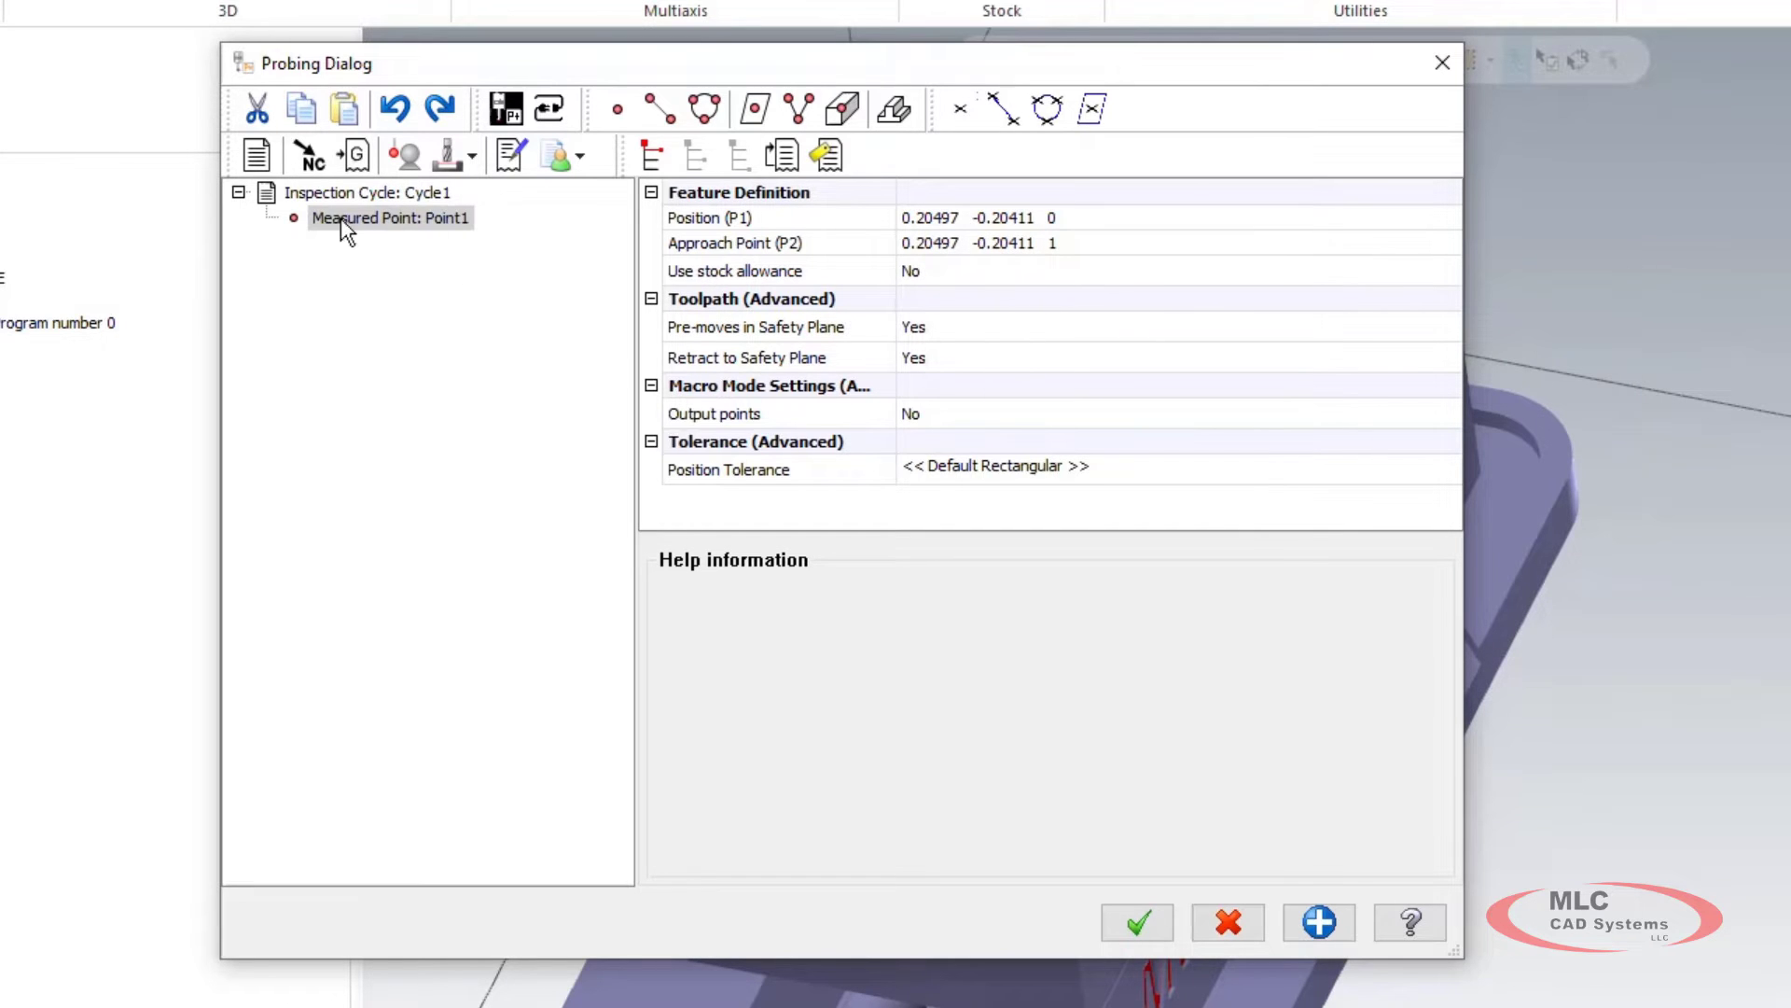
# Rename the inspection cycle to Measue_Z and the measured point to Z_Point
pyautogui.rightClick(431, 192)
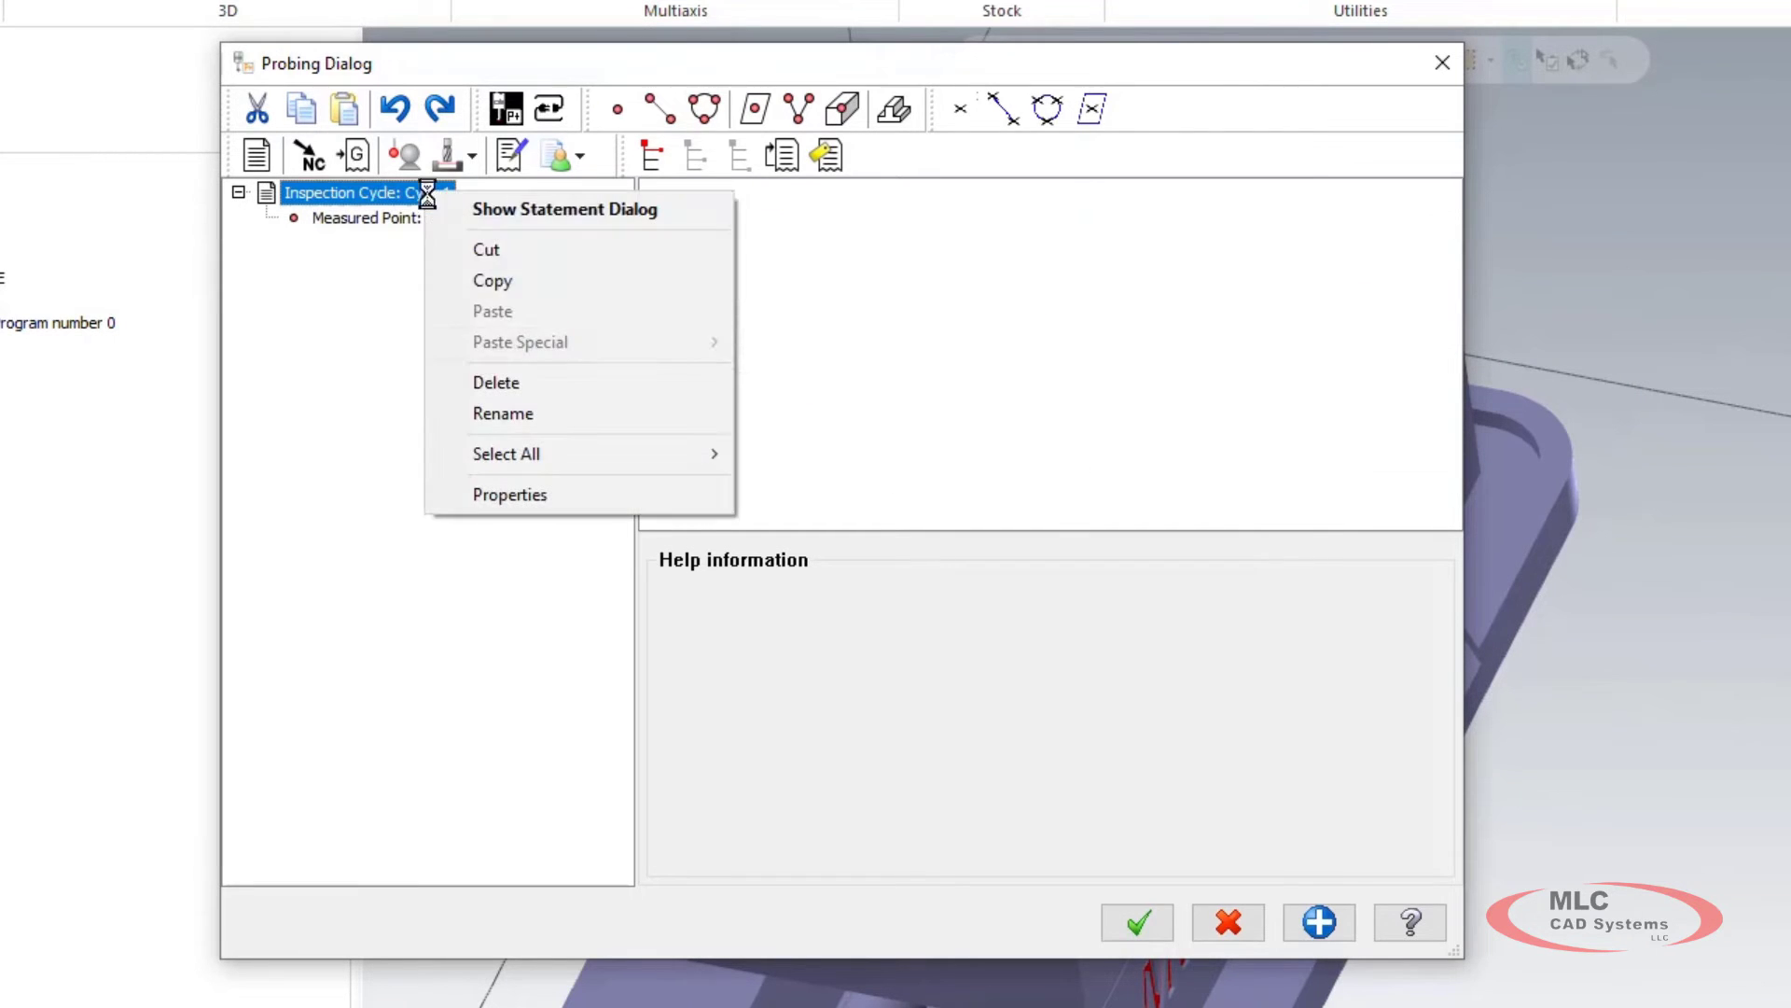
pyautogui.click(512, 411)
pyautogui.write('Mea')
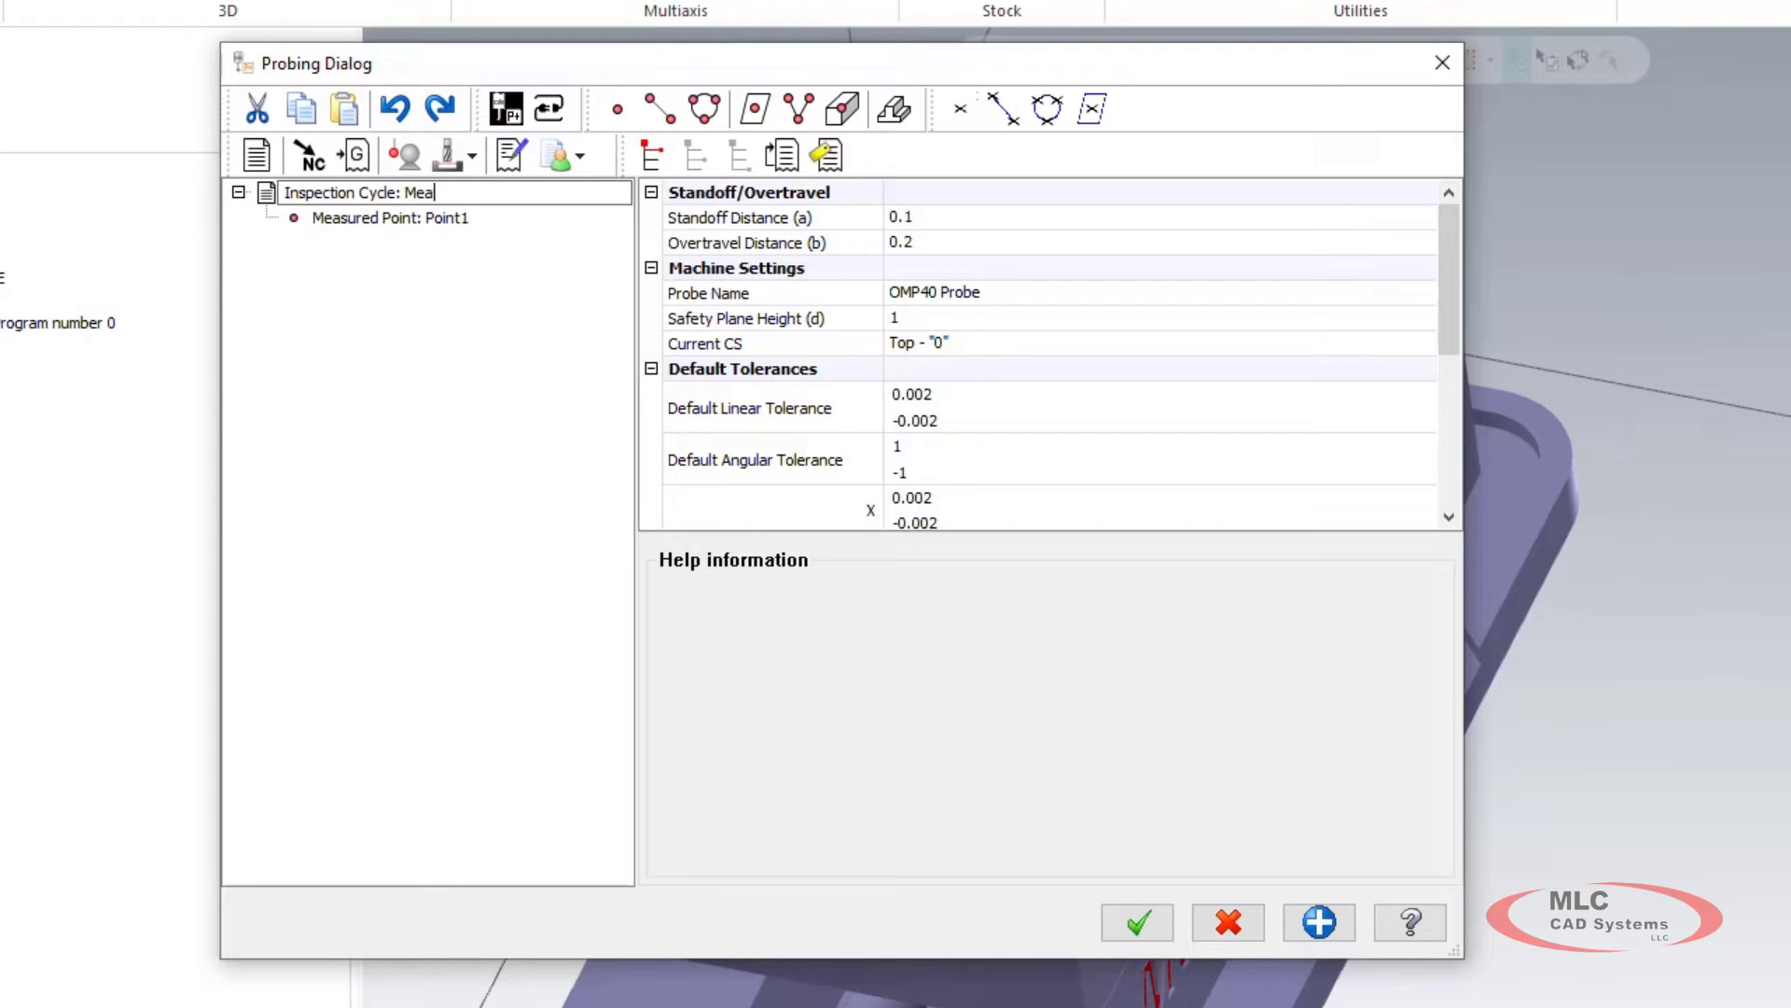
pyautogui.write('sue_Z')
pyautogui.click(456, 220)
pyautogui.click(457, 220)
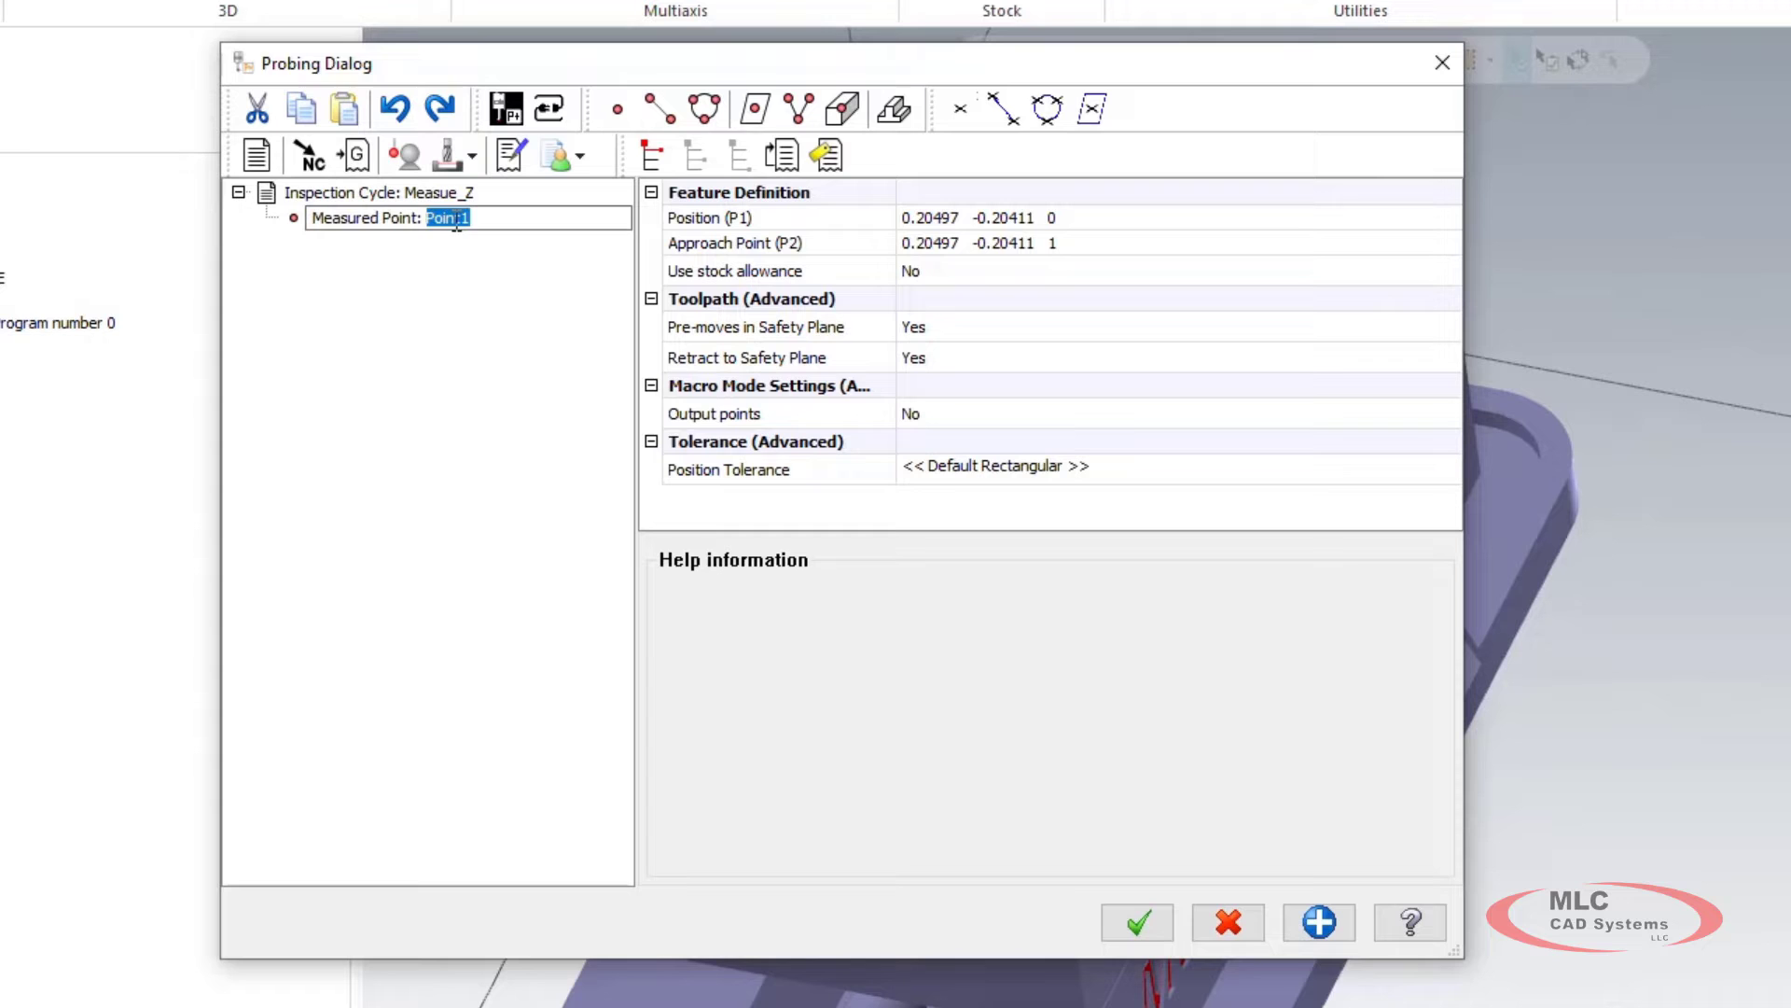
pyautogui.press('BackSpace')
pyautogui.write('Z_Point')
pyautogui.press('Return')
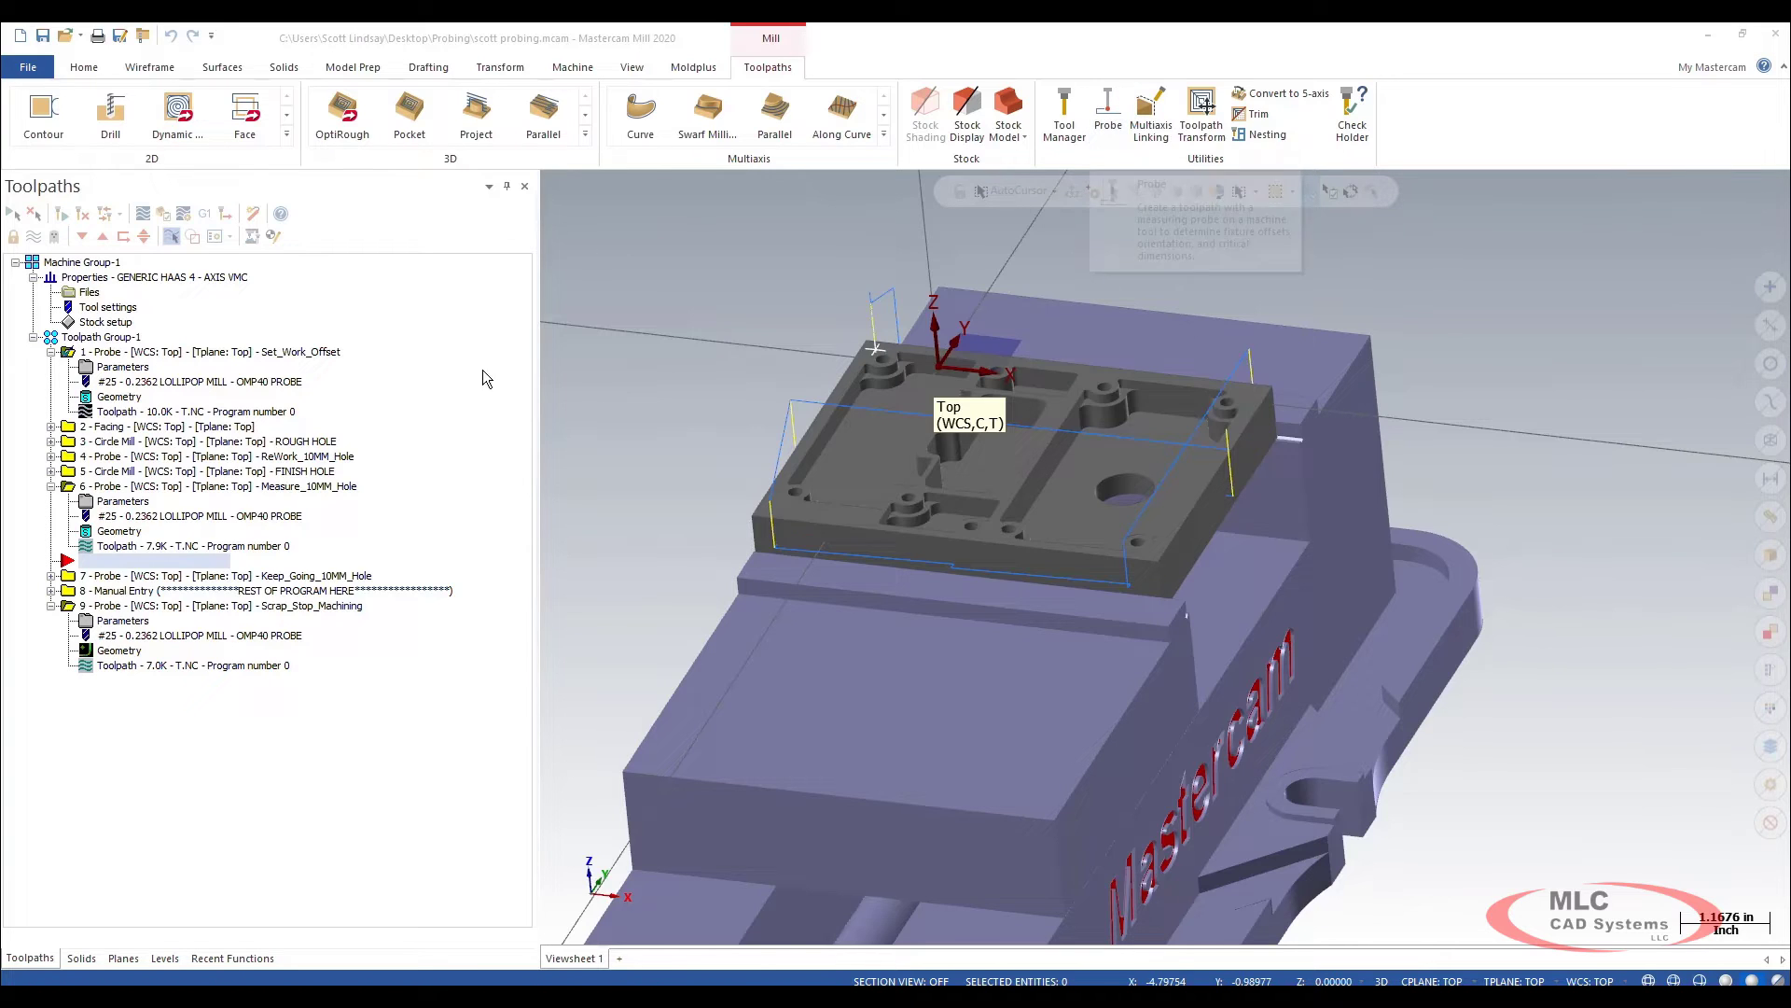
# Expand operation 4, ReWork_10MM_Hole, and check its ReWork_10MM_Hole label in the probing parameters
pyautogui.click(96, 459)
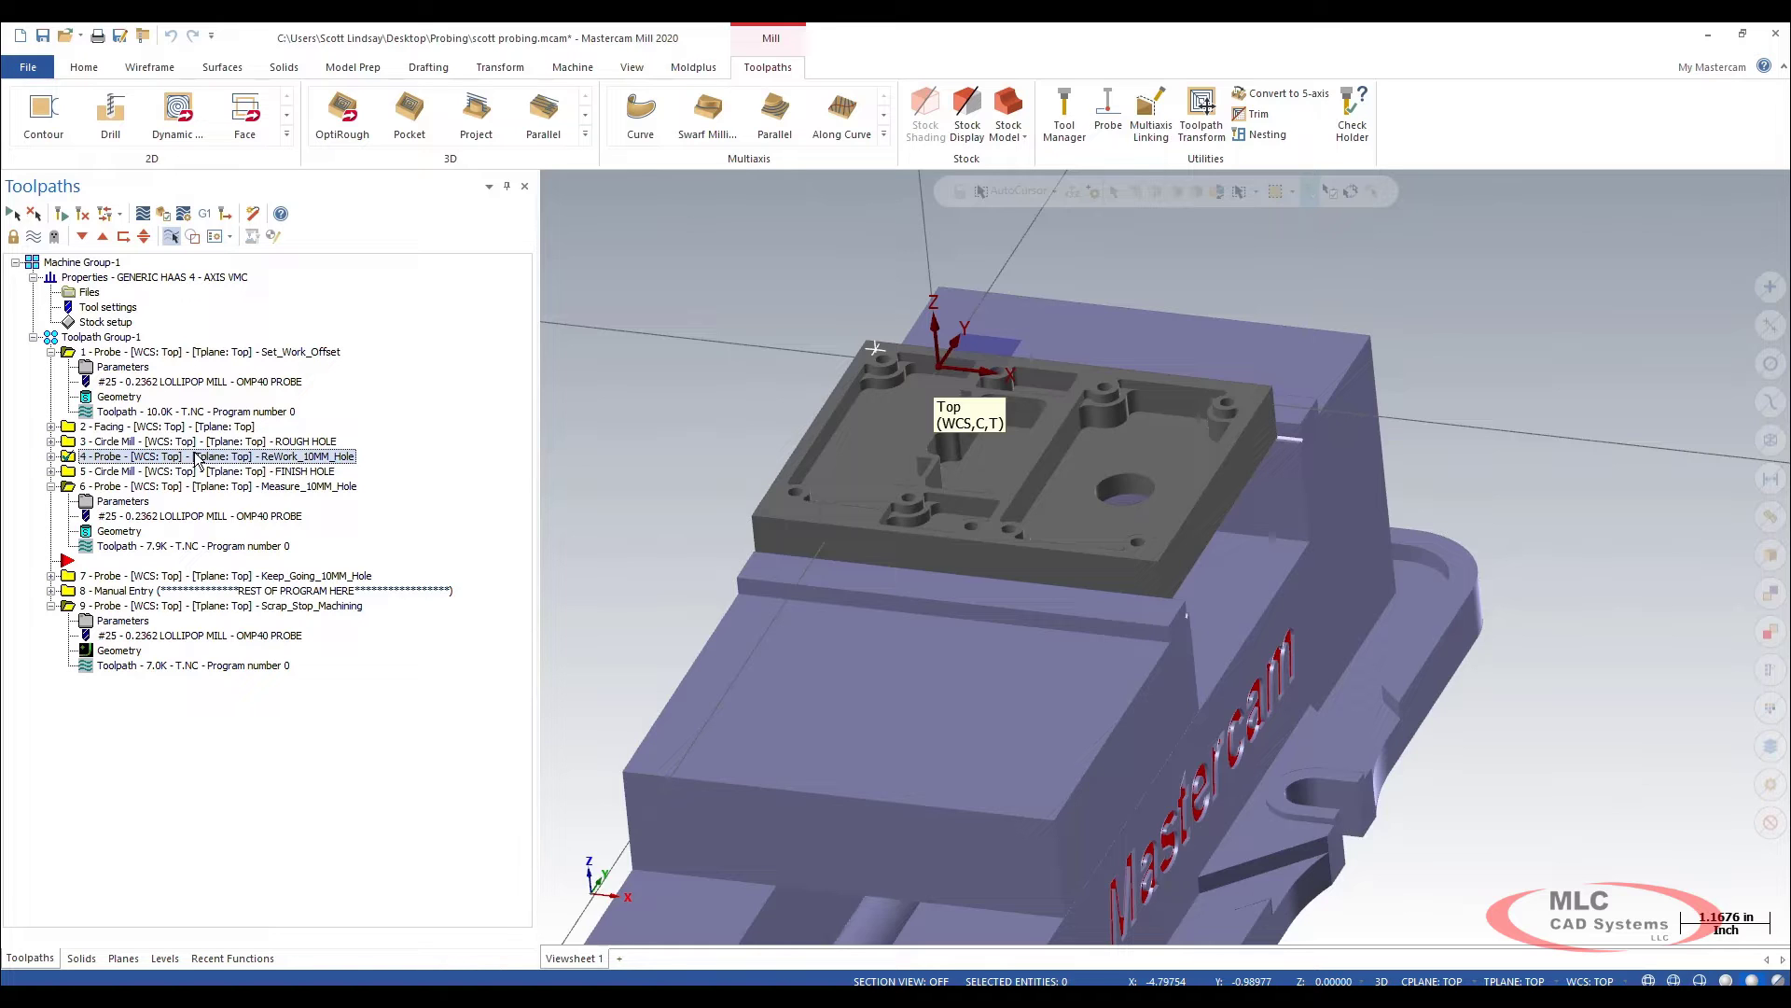
pyautogui.click(51, 456)
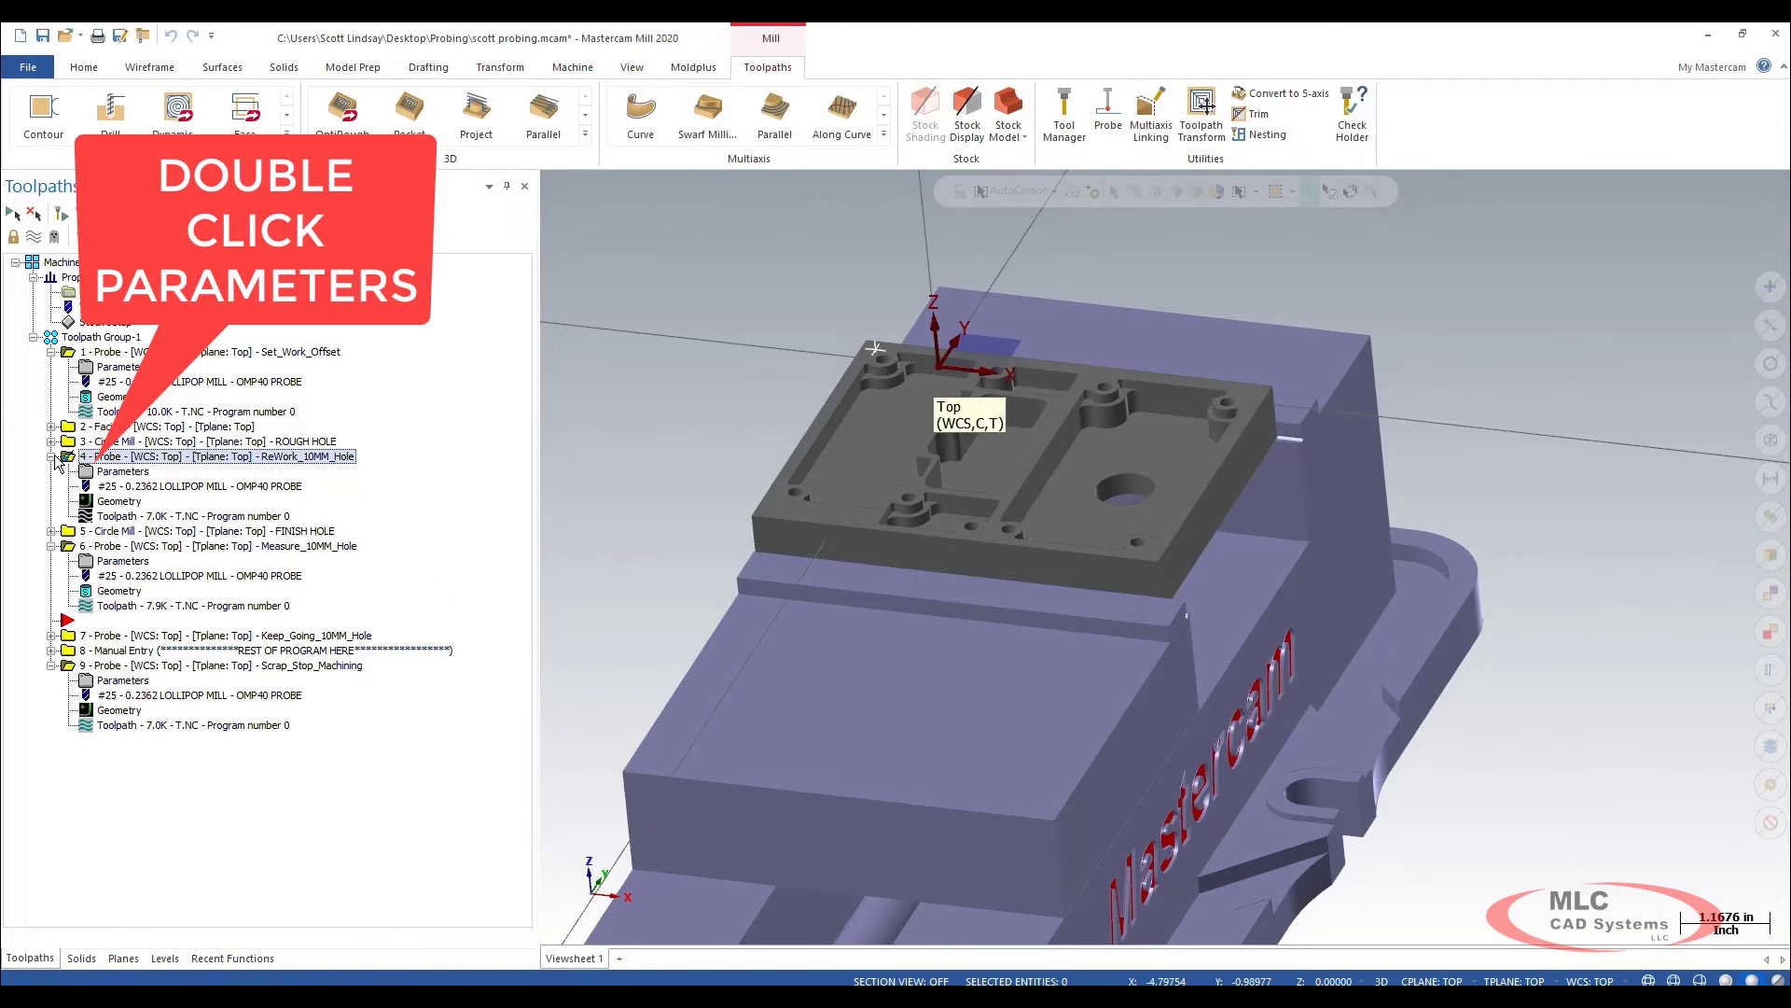
pyautogui.doubleClick(132, 477)
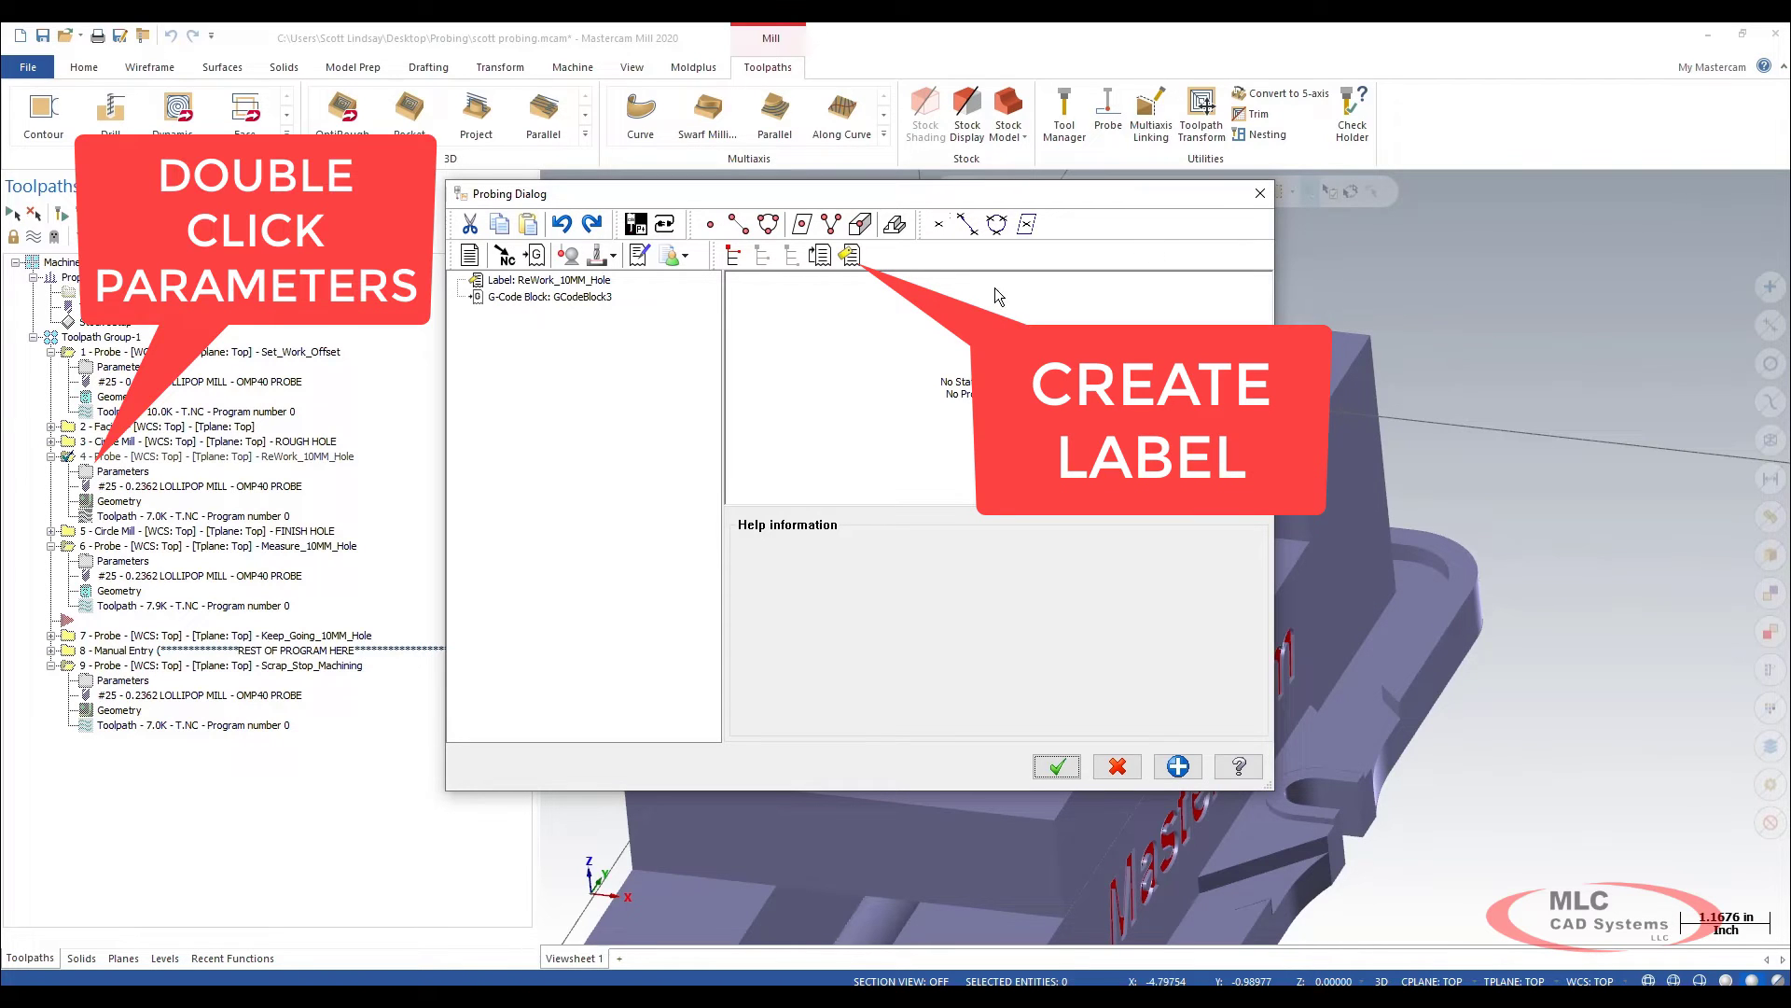
pyautogui.click(1259, 193)
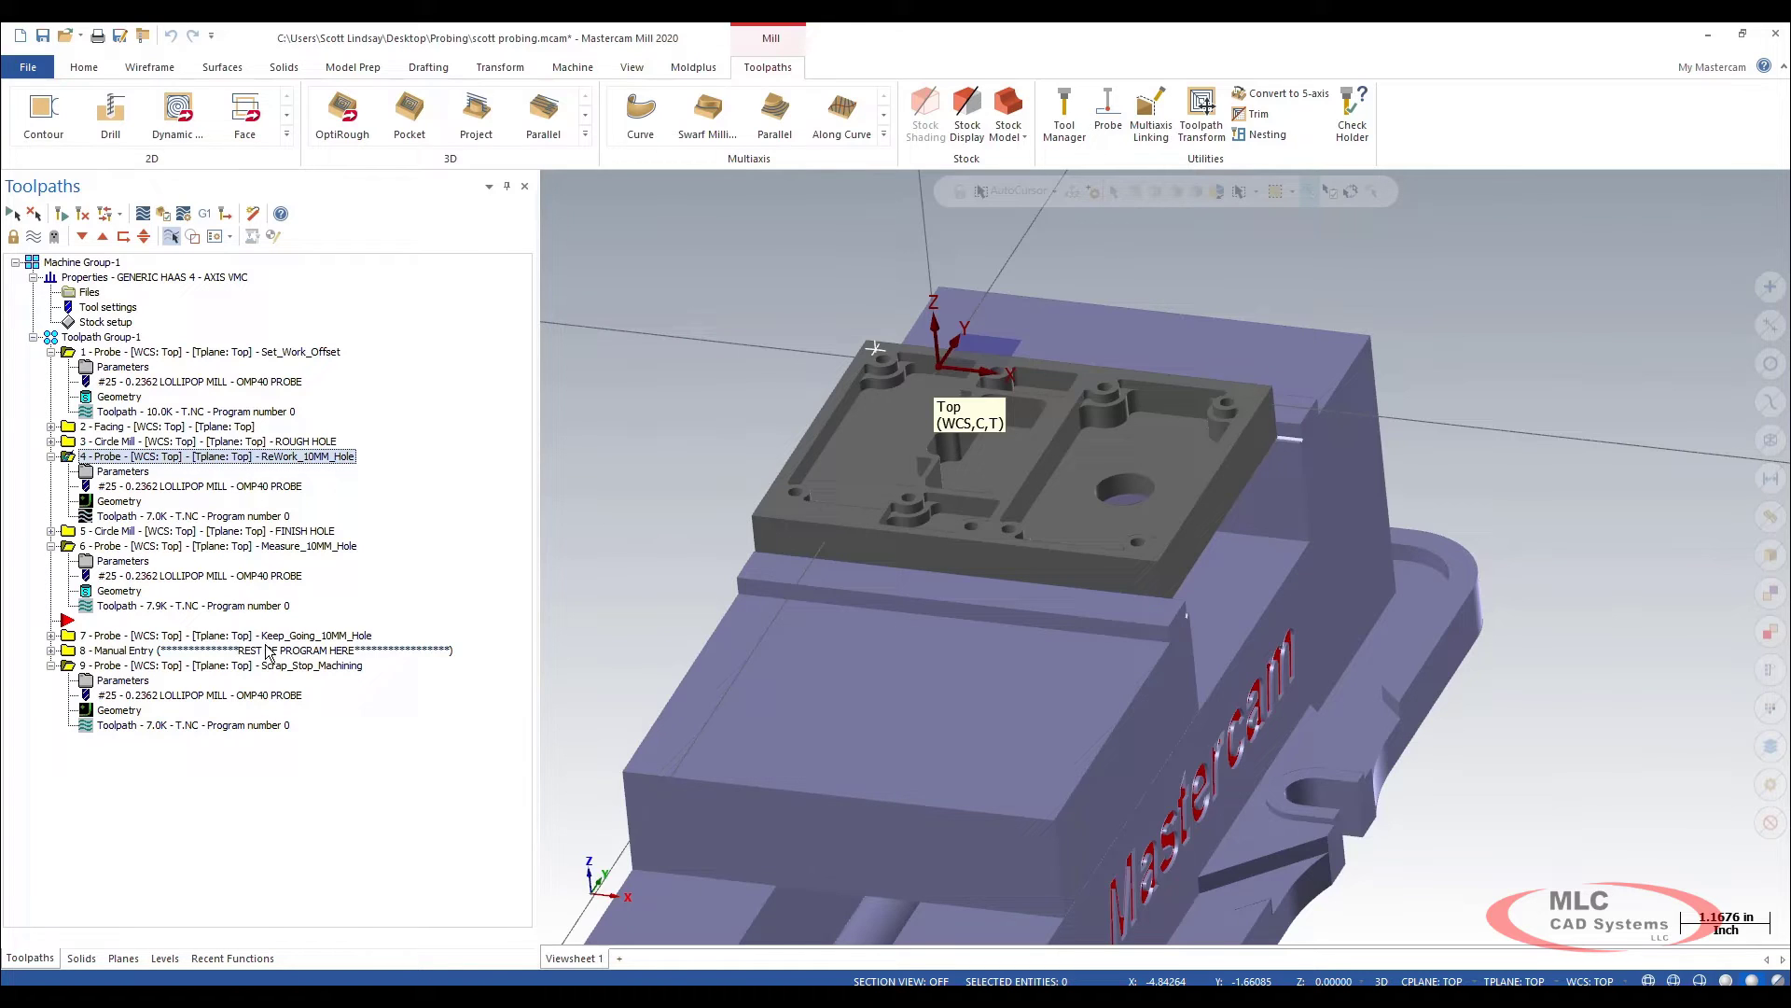
# Step through the probe and hole operations, ending on Measure_10MM_Hole to show its toolpath in the hole
pyautogui.click(140, 638)
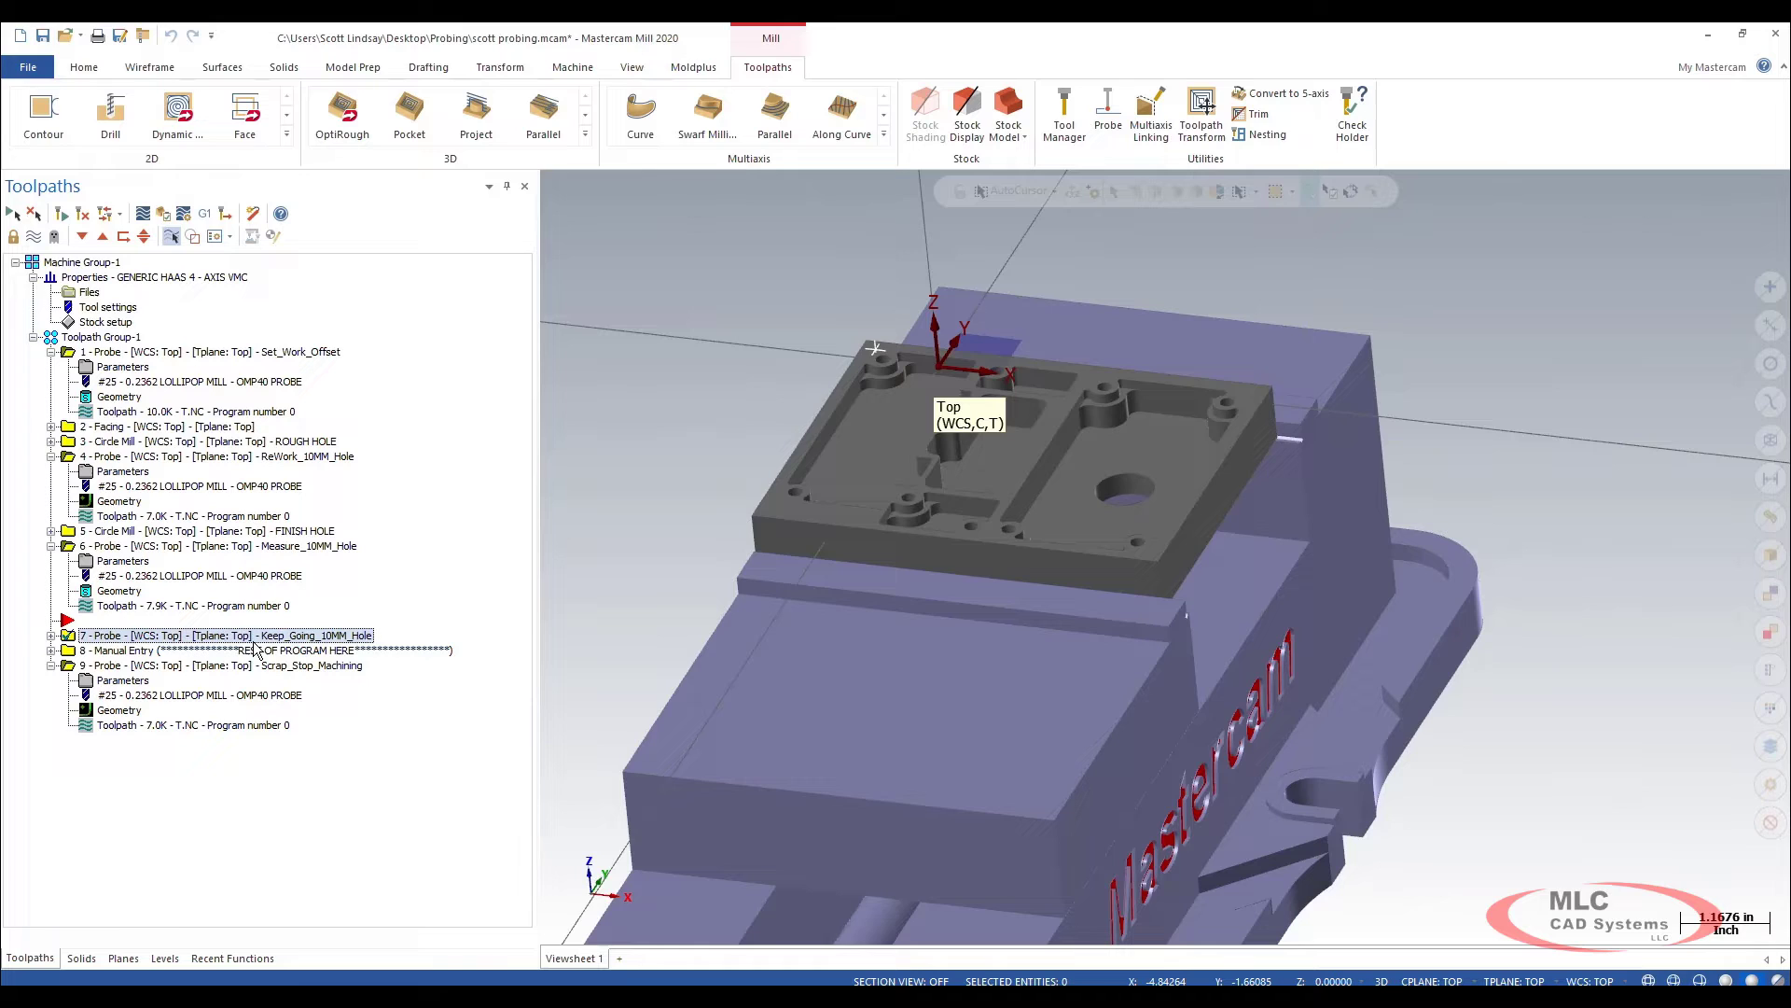
pyautogui.click(142, 667)
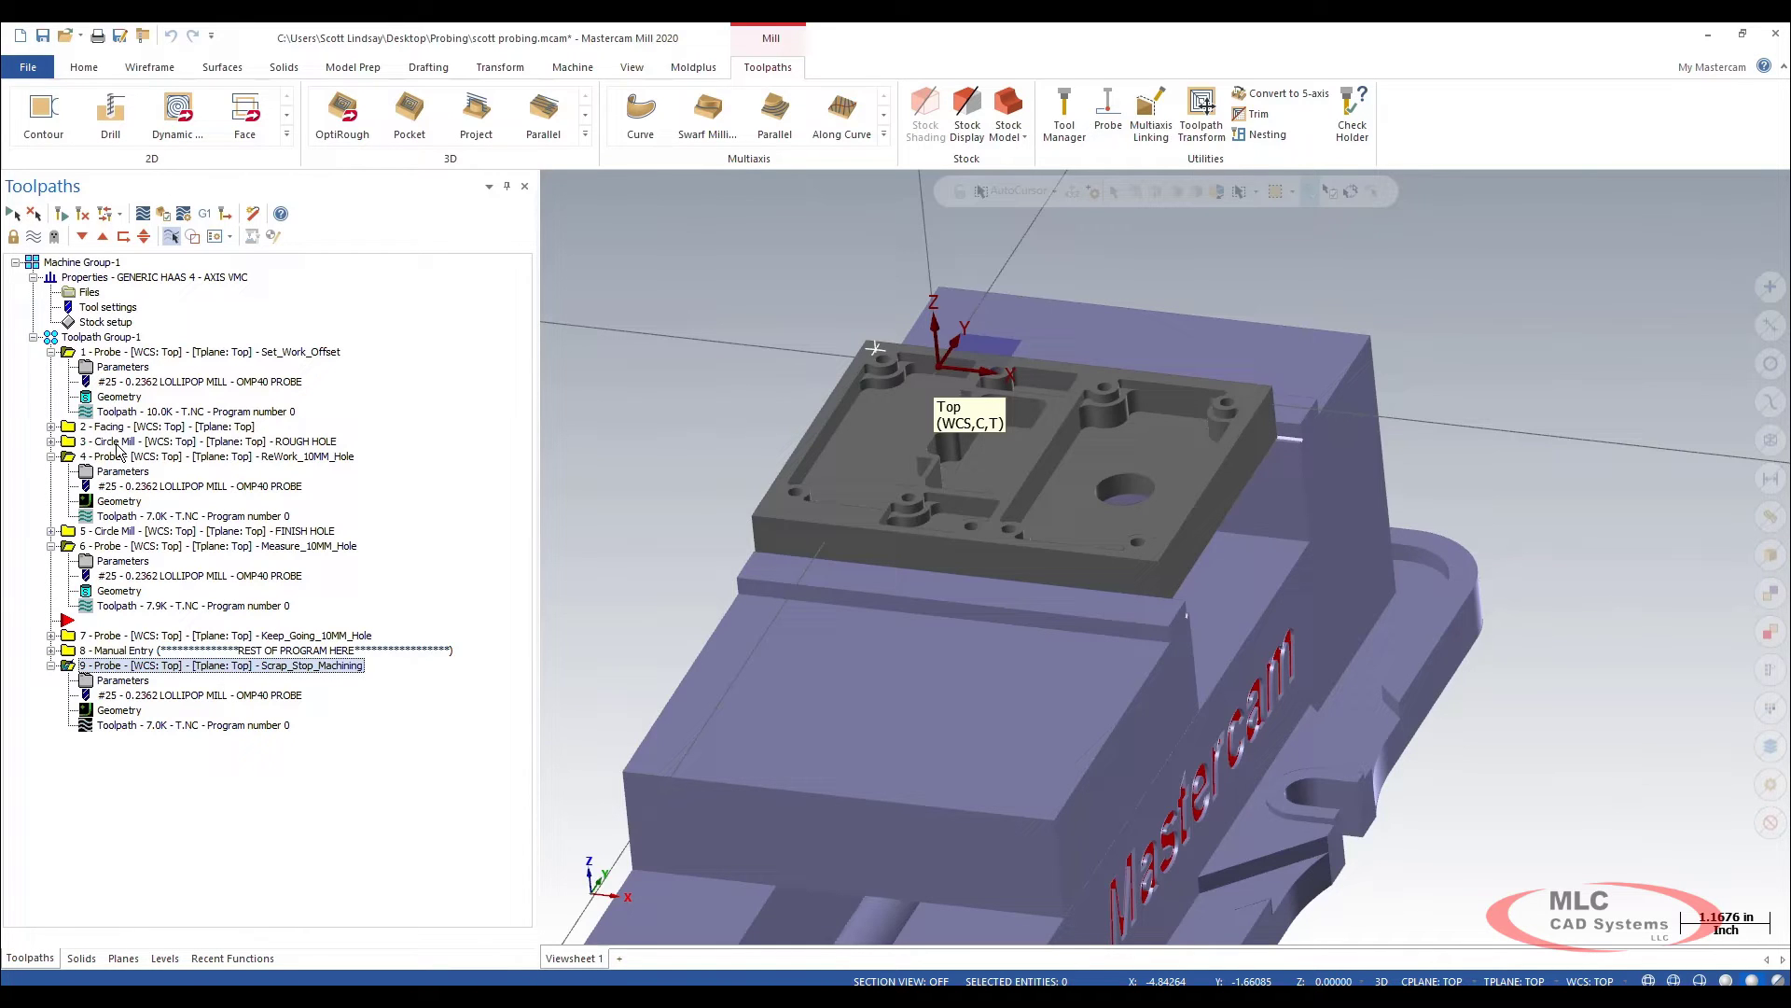
pyautogui.click(121, 444)
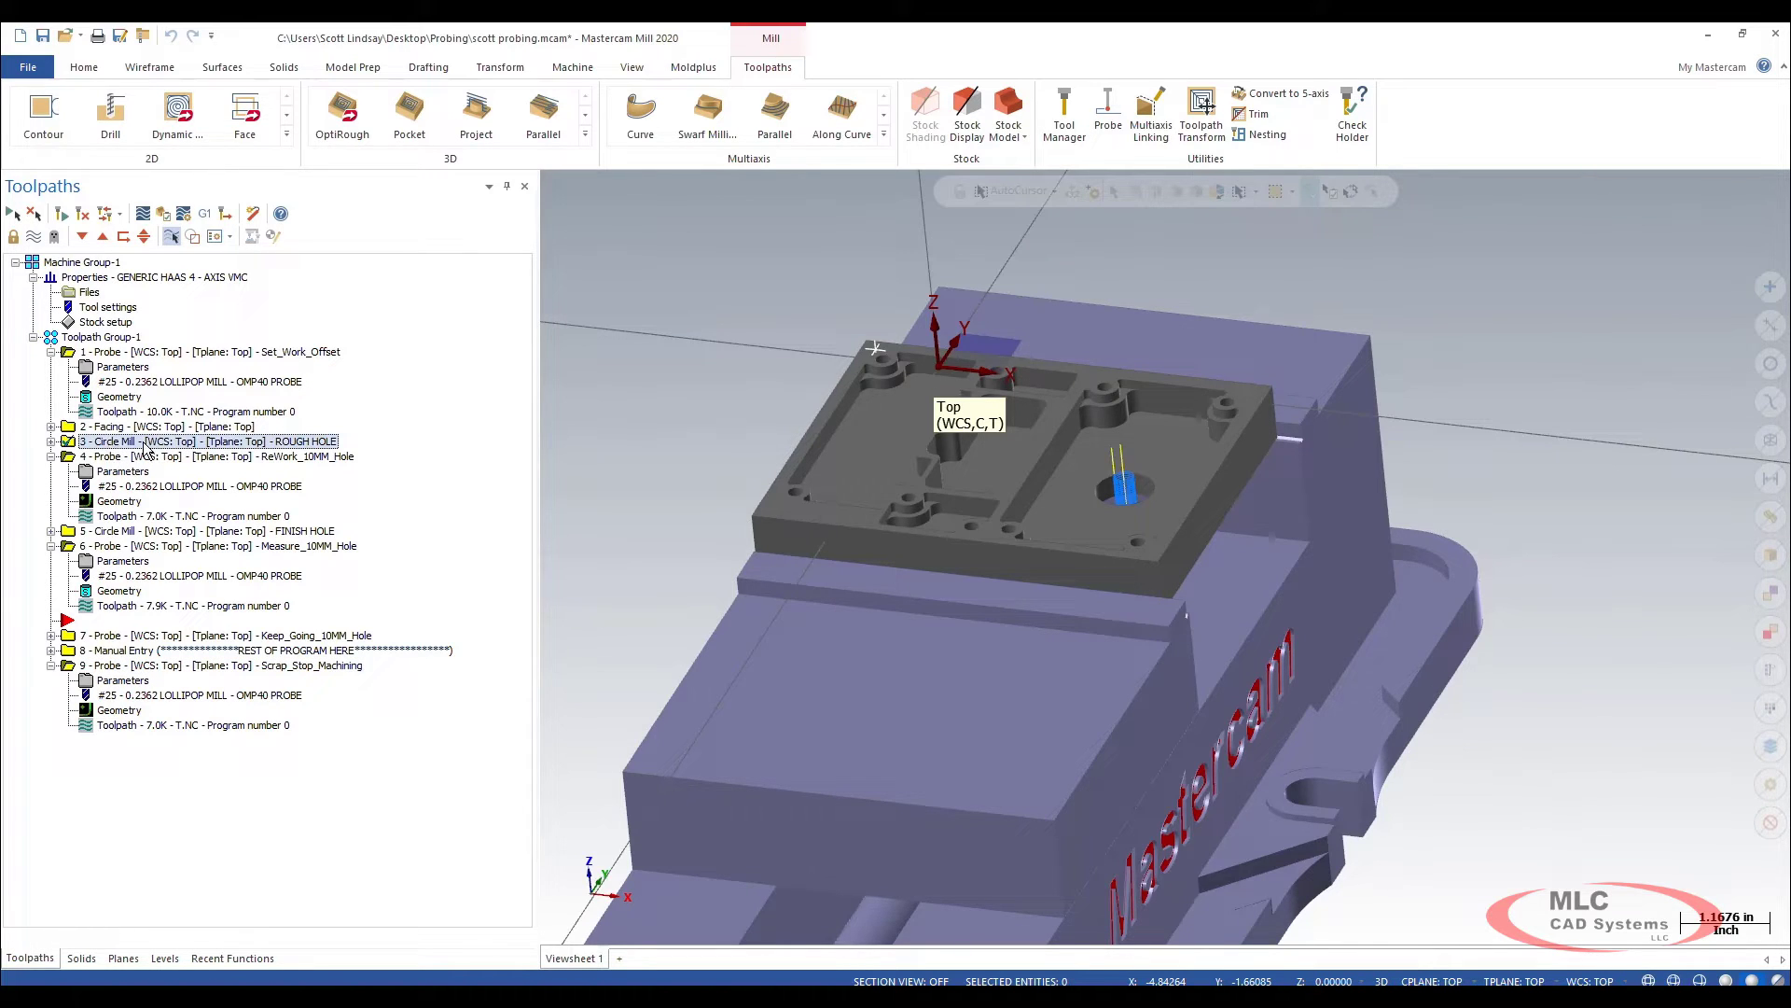
pyautogui.click(143, 535)
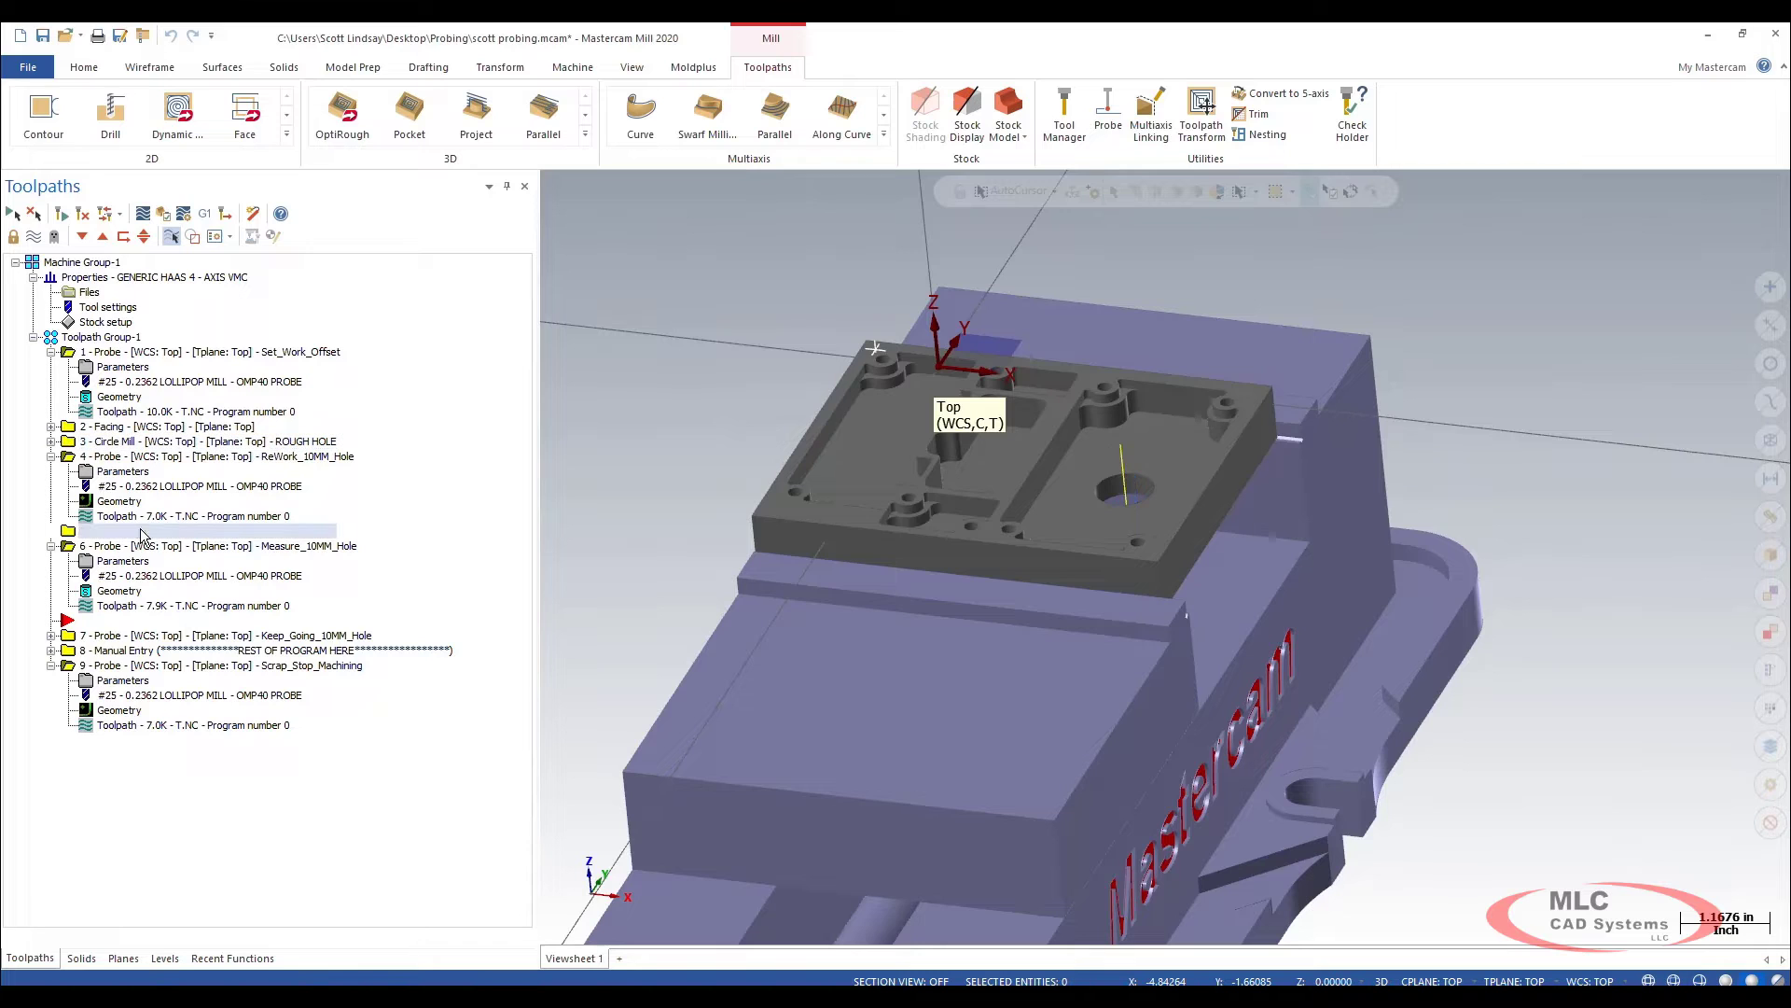
pyautogui.click(120, 457)
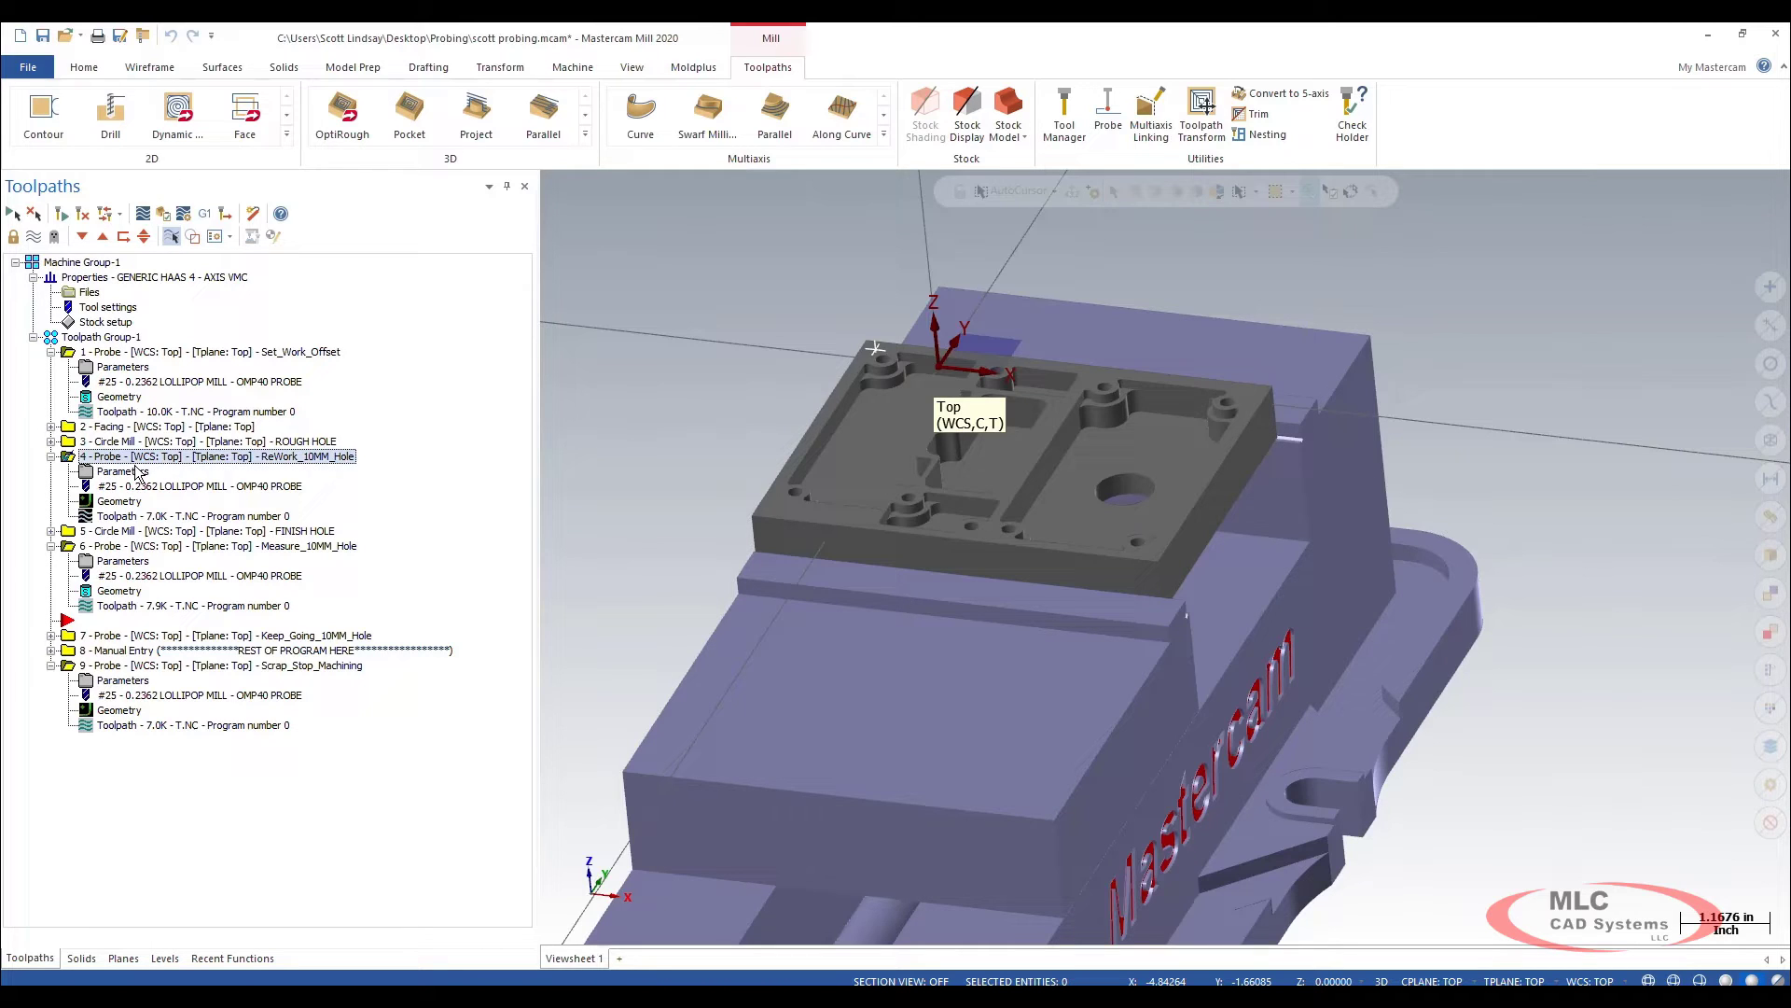
pyautogui.click(133, 548)
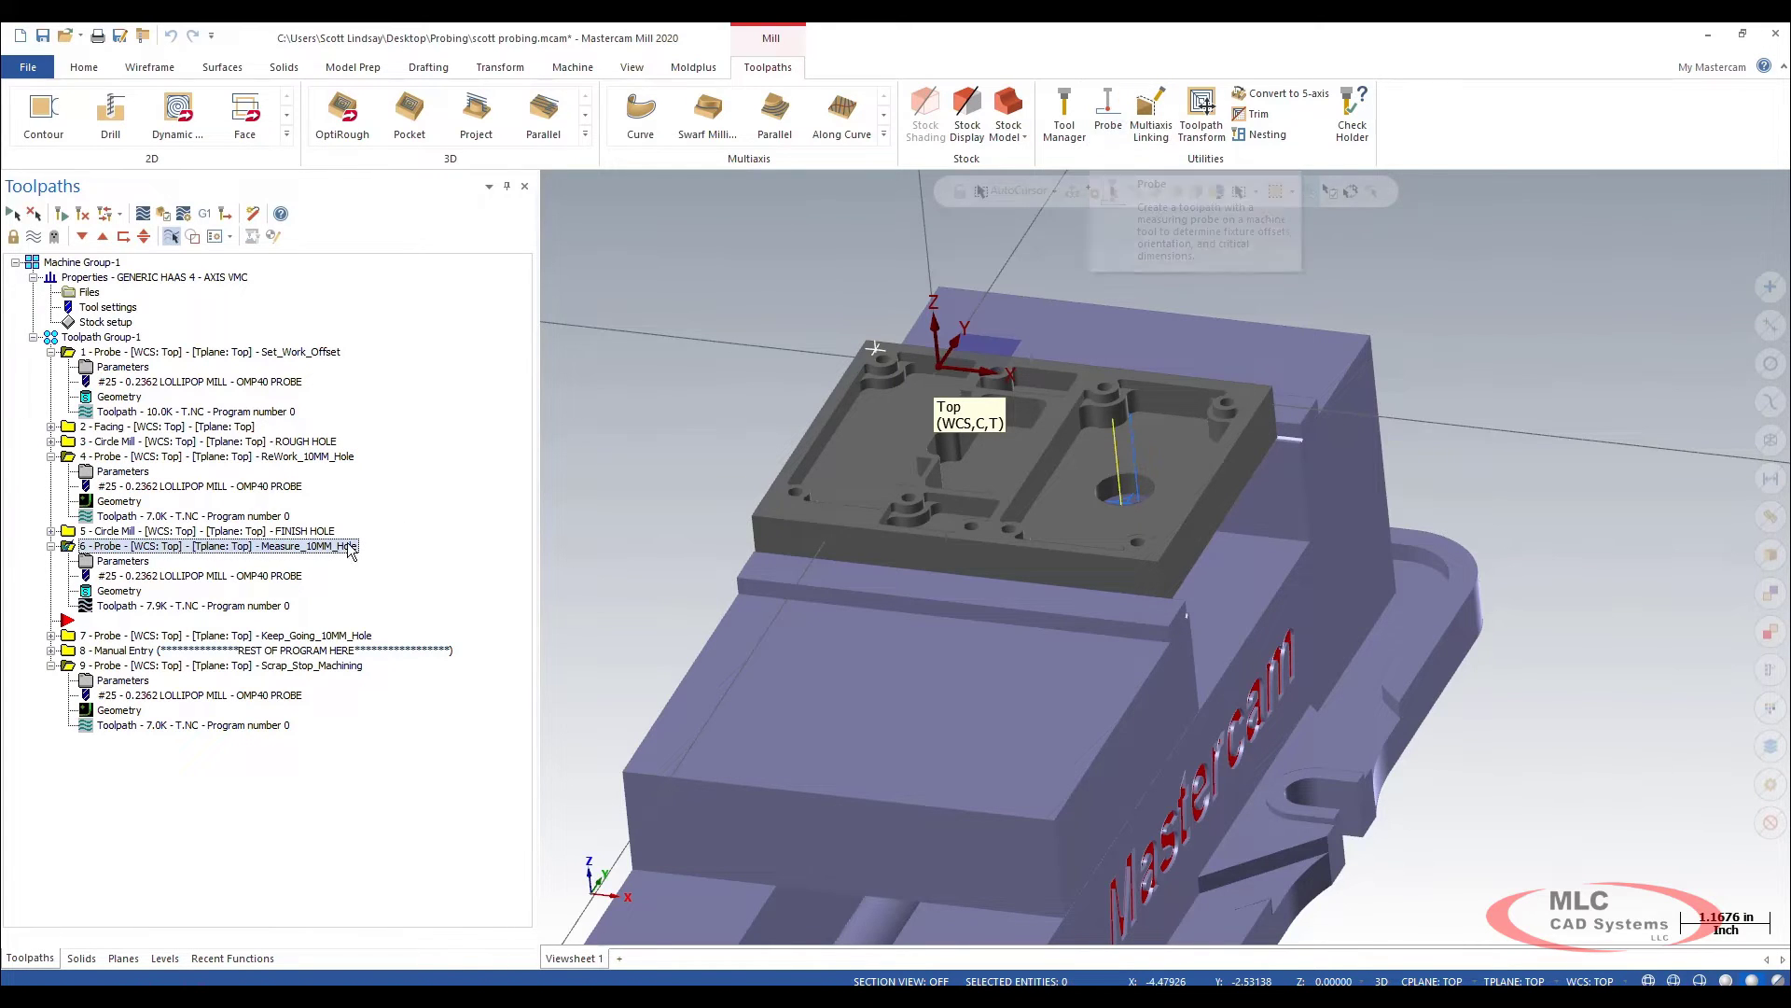
# Review circle Hole_10mm in Measure_10MM_Hole: diameter 0.7874, inside, depth -0.1, Macro 4 Point
pyautogui.doubleClick(140, 562)
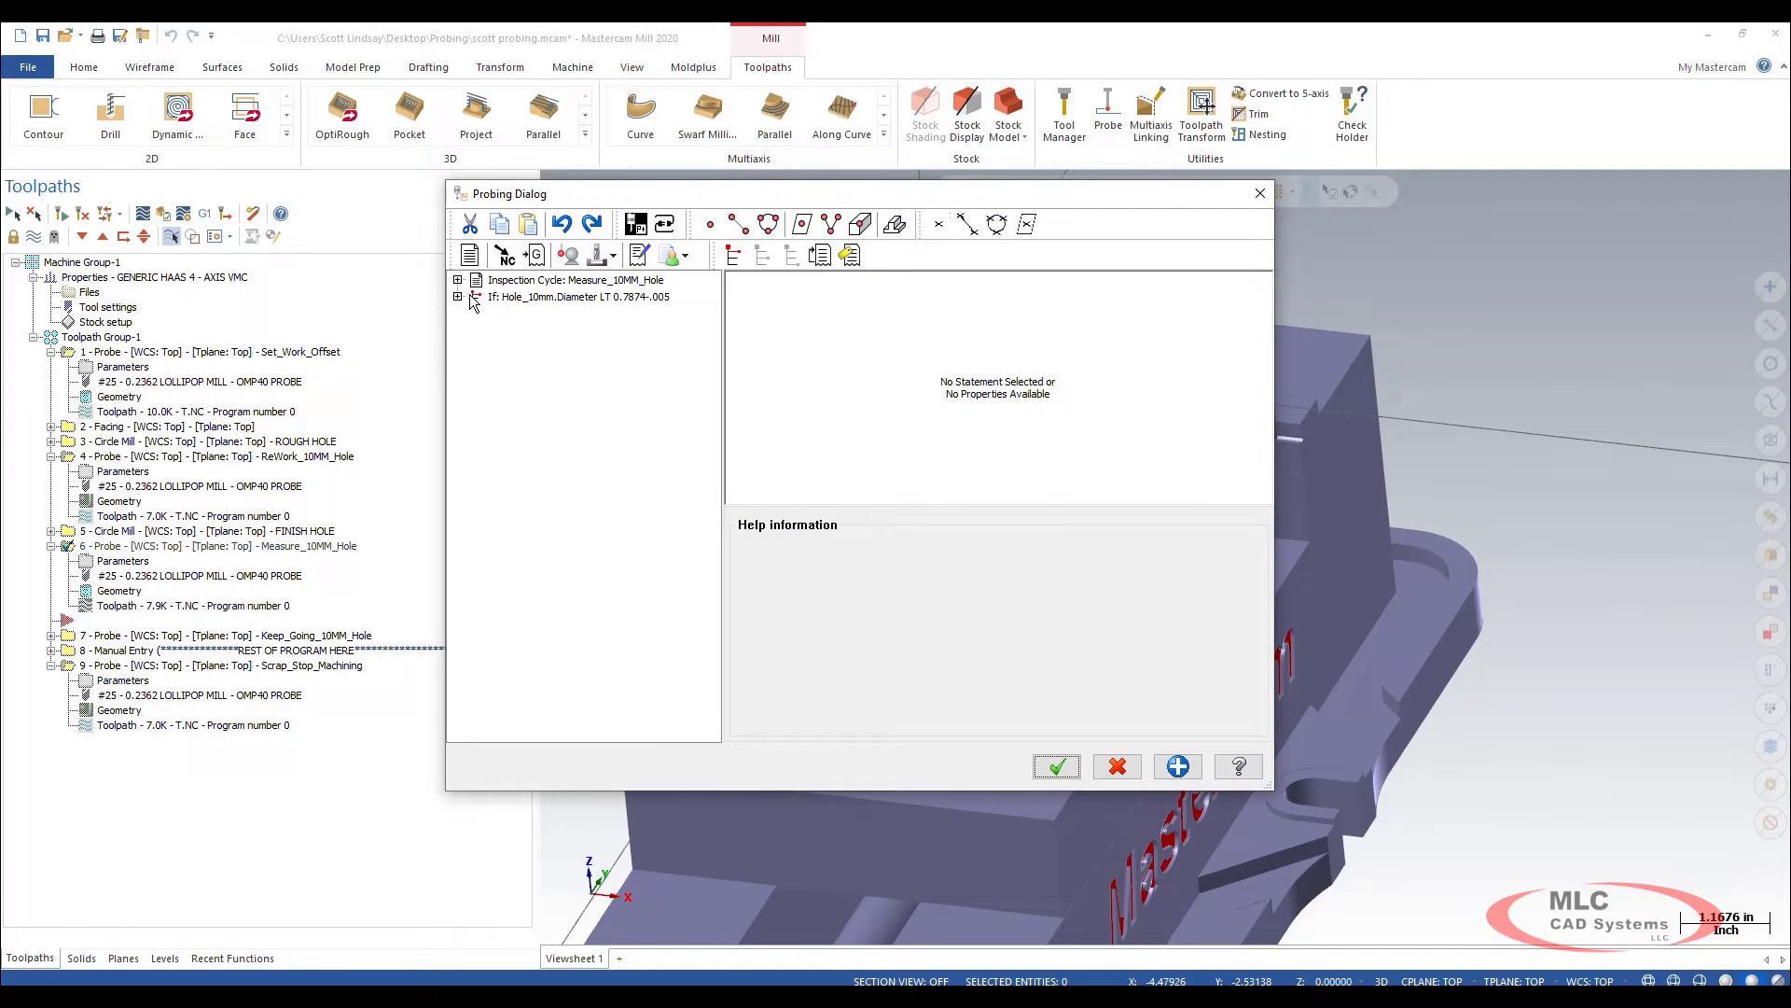
pyautogui.click(457, 280)
pyautogui.click(547, 297)
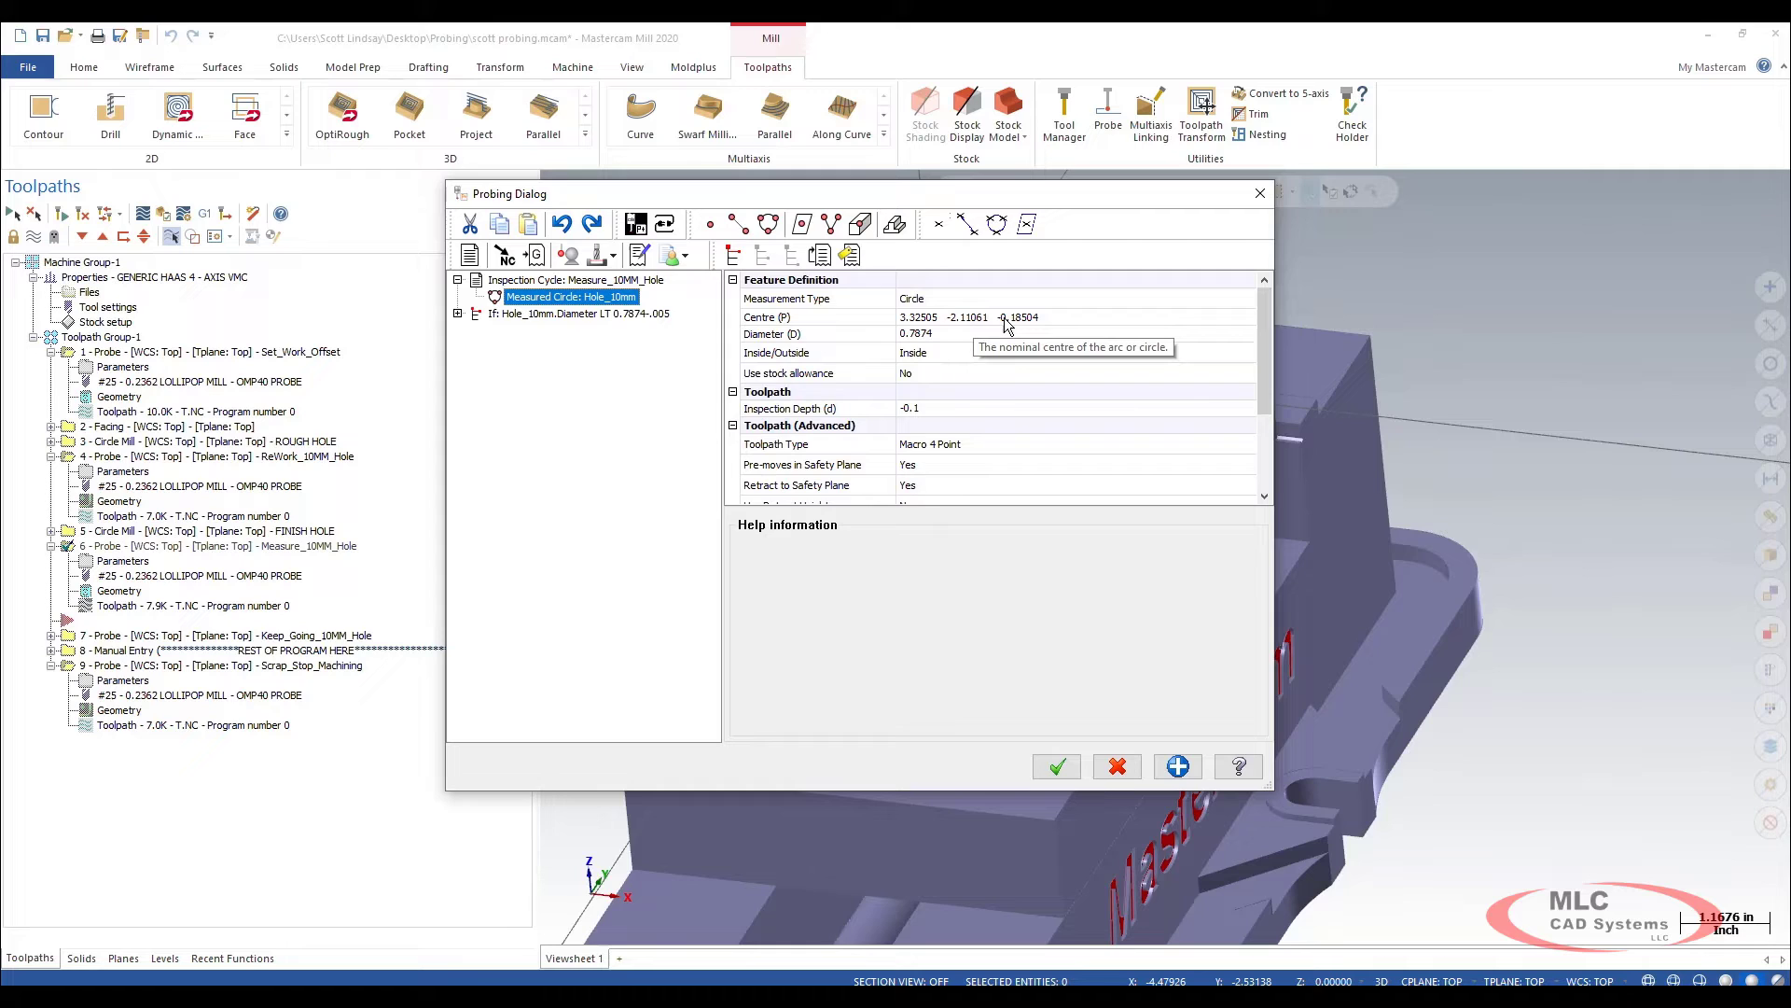
pyautogui.click(1222, 318)
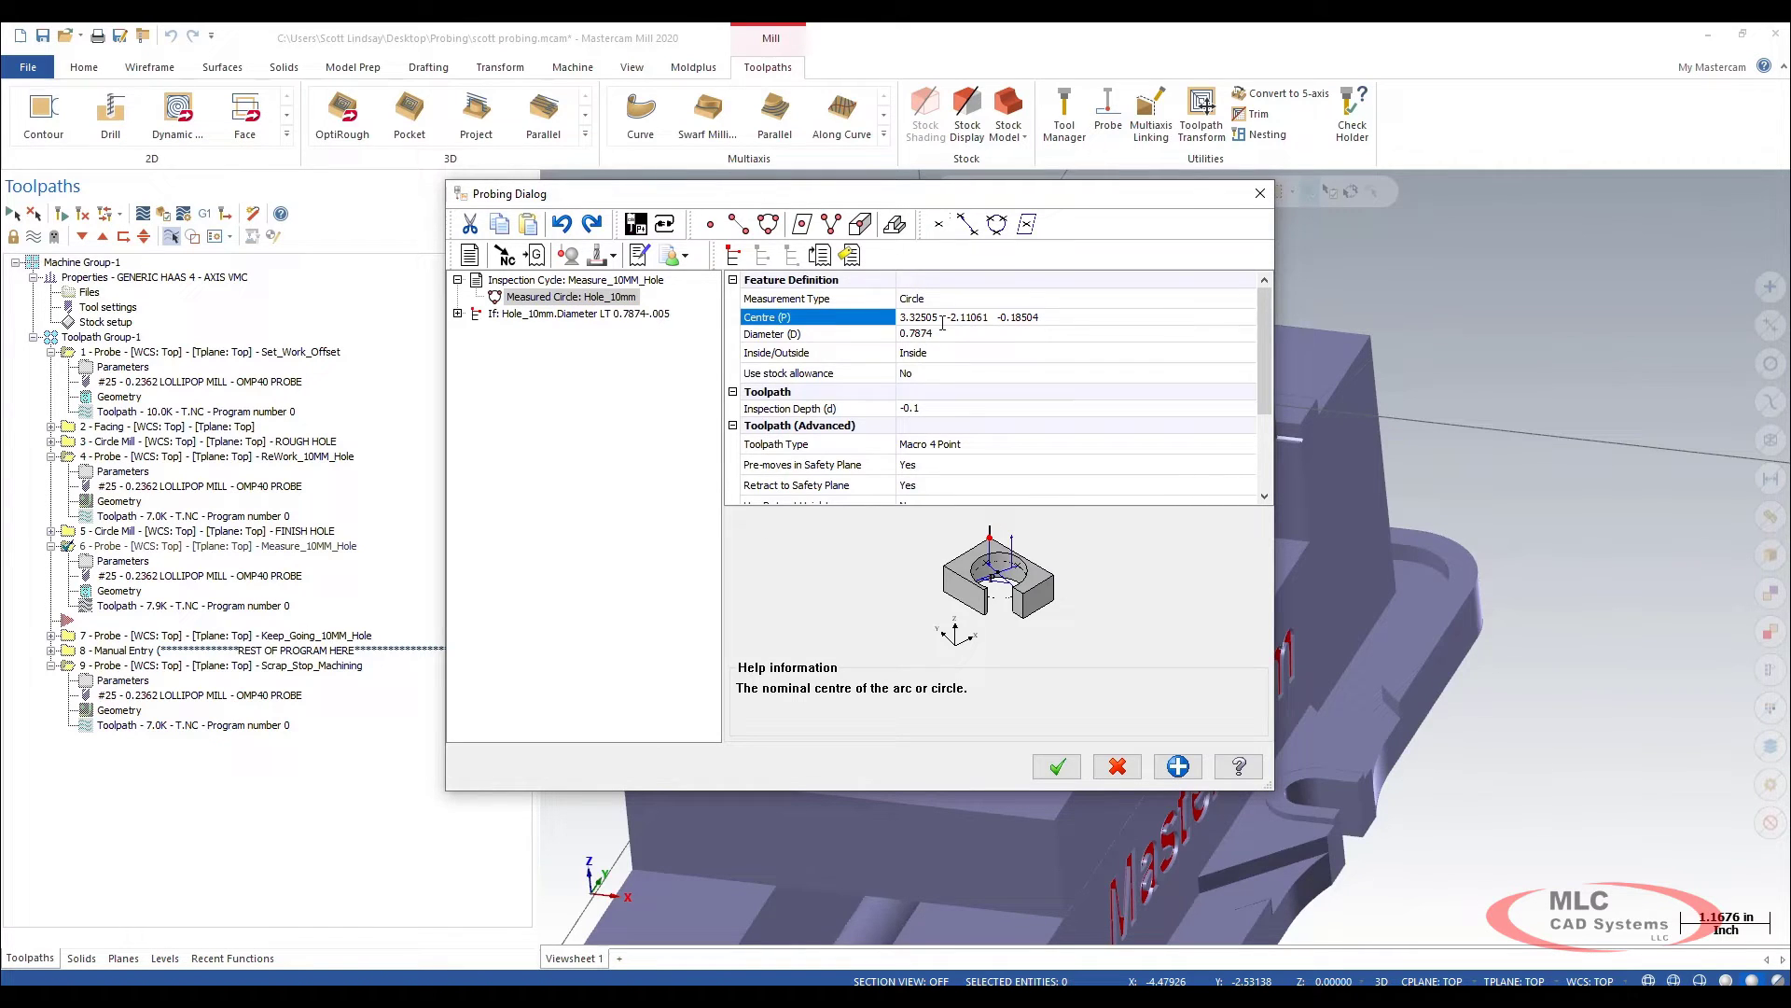
pyautogui.click(927, 355)
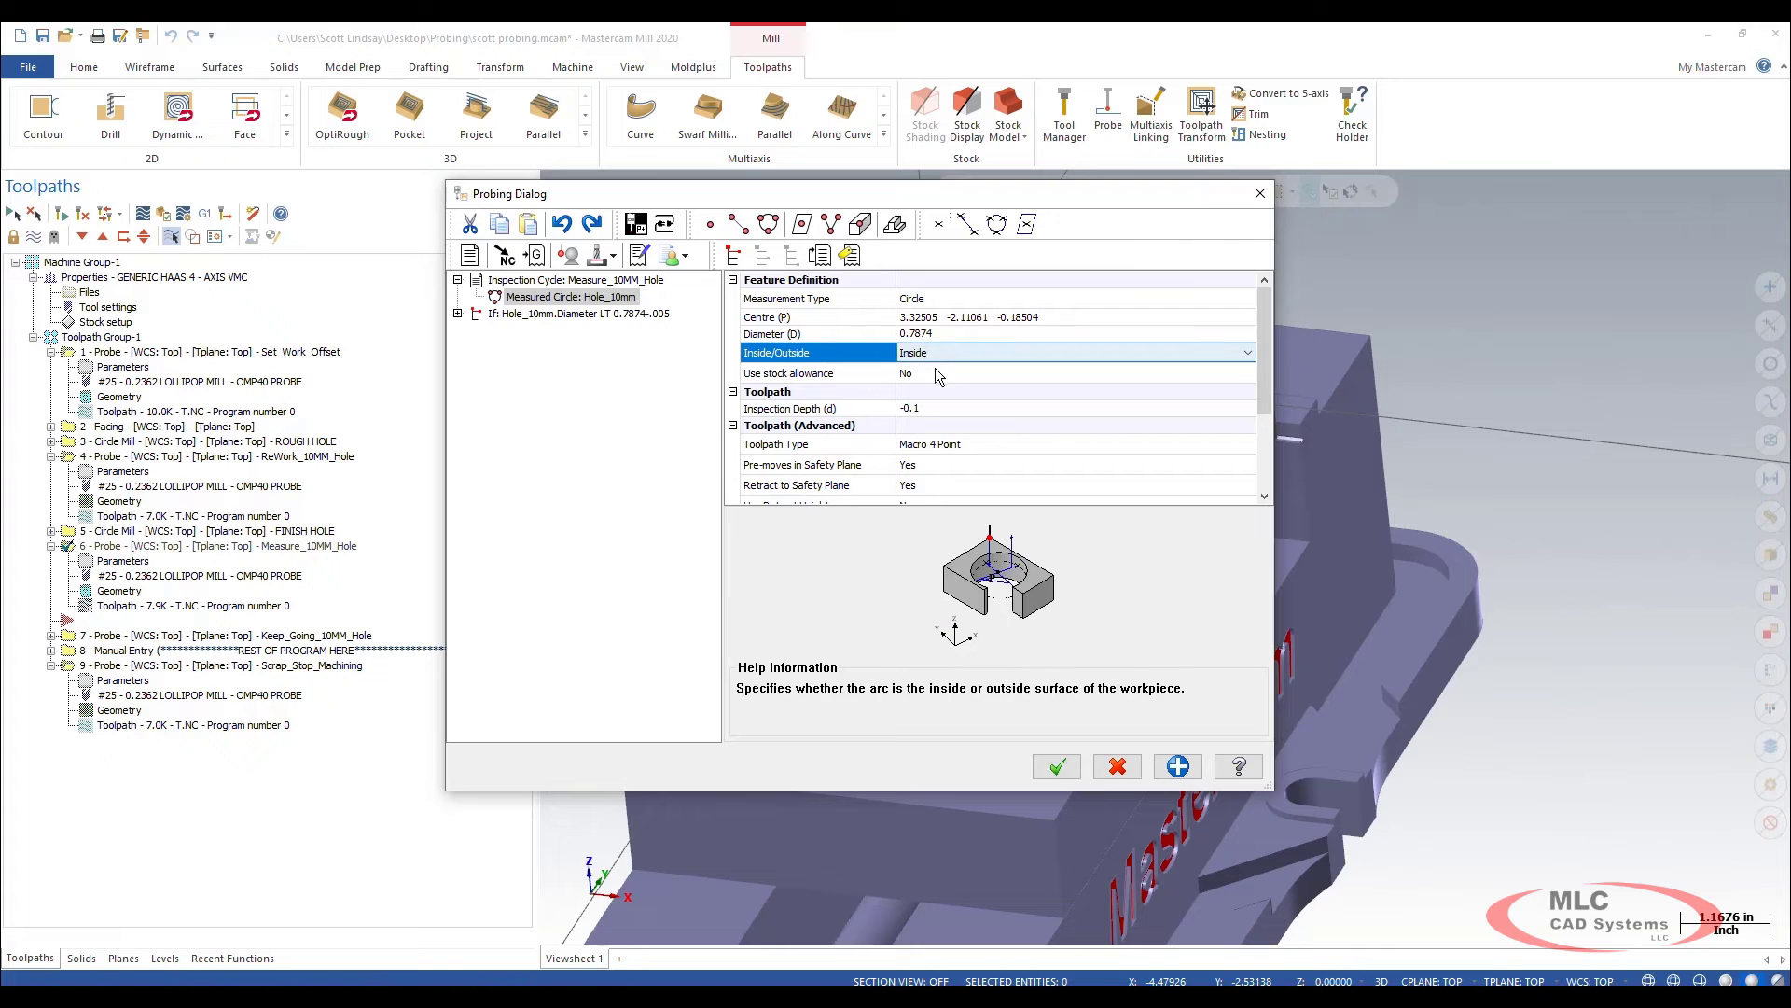
pyautogui.click(966, 445)
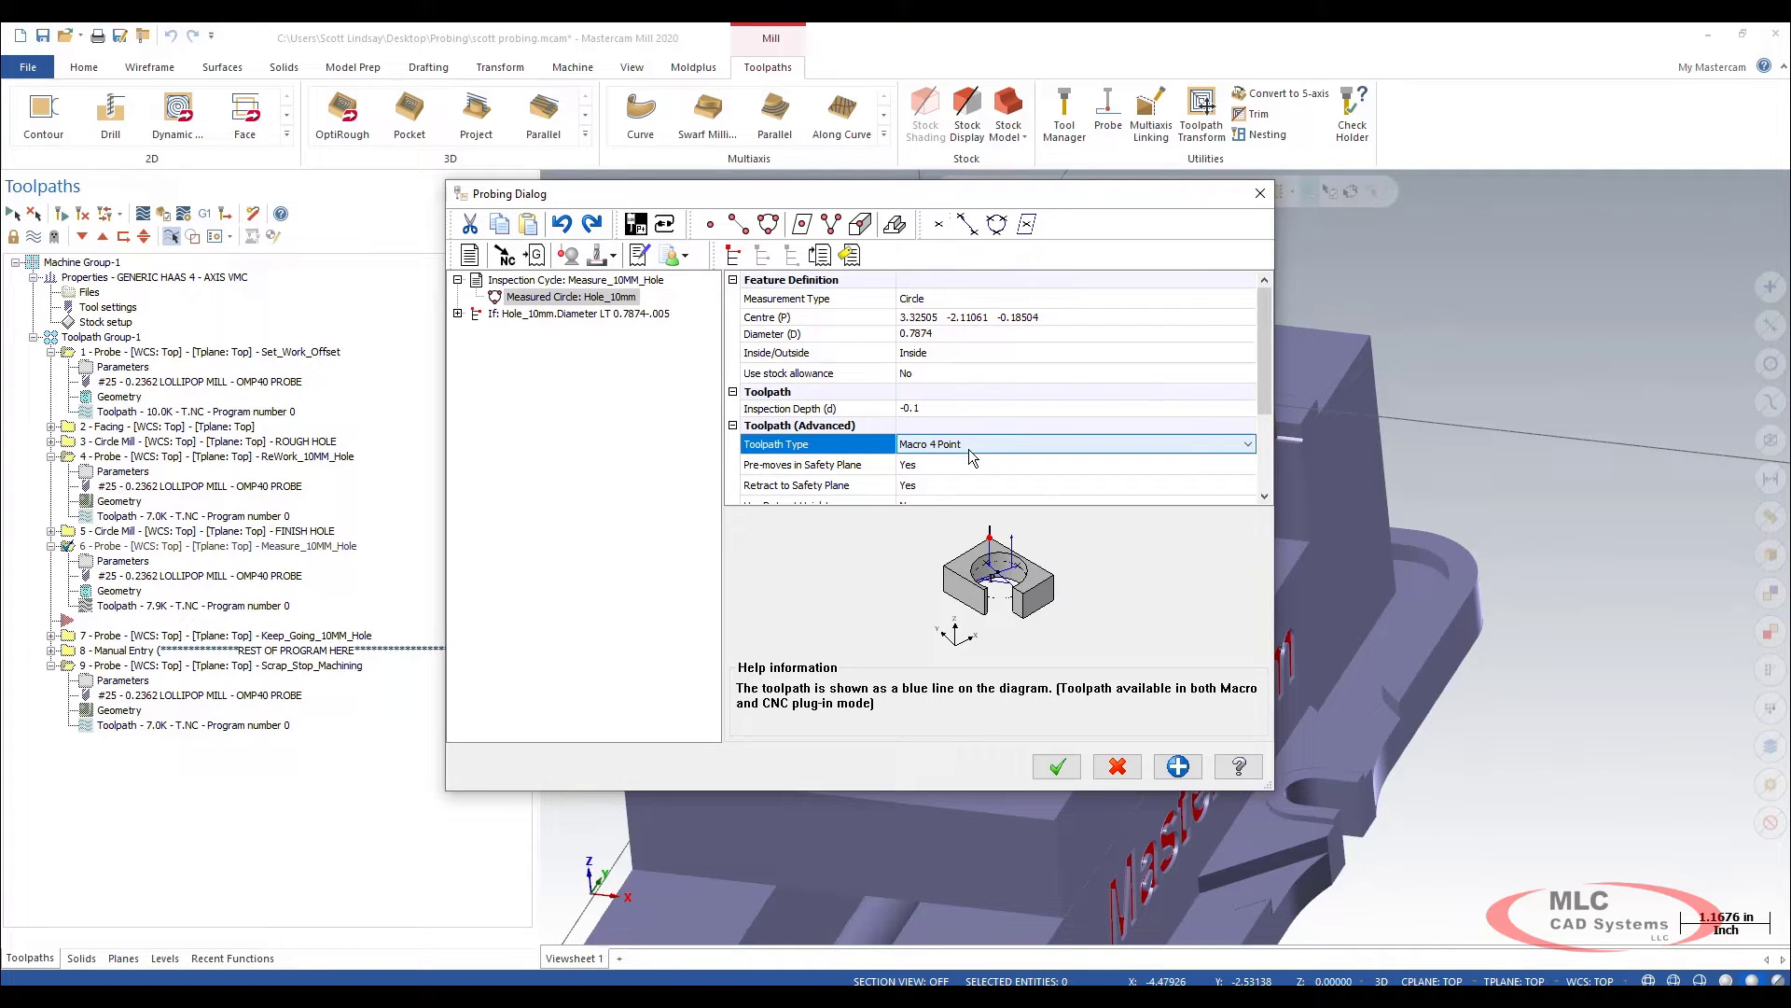
pyautogui.scroll(-2, 1255, 401)
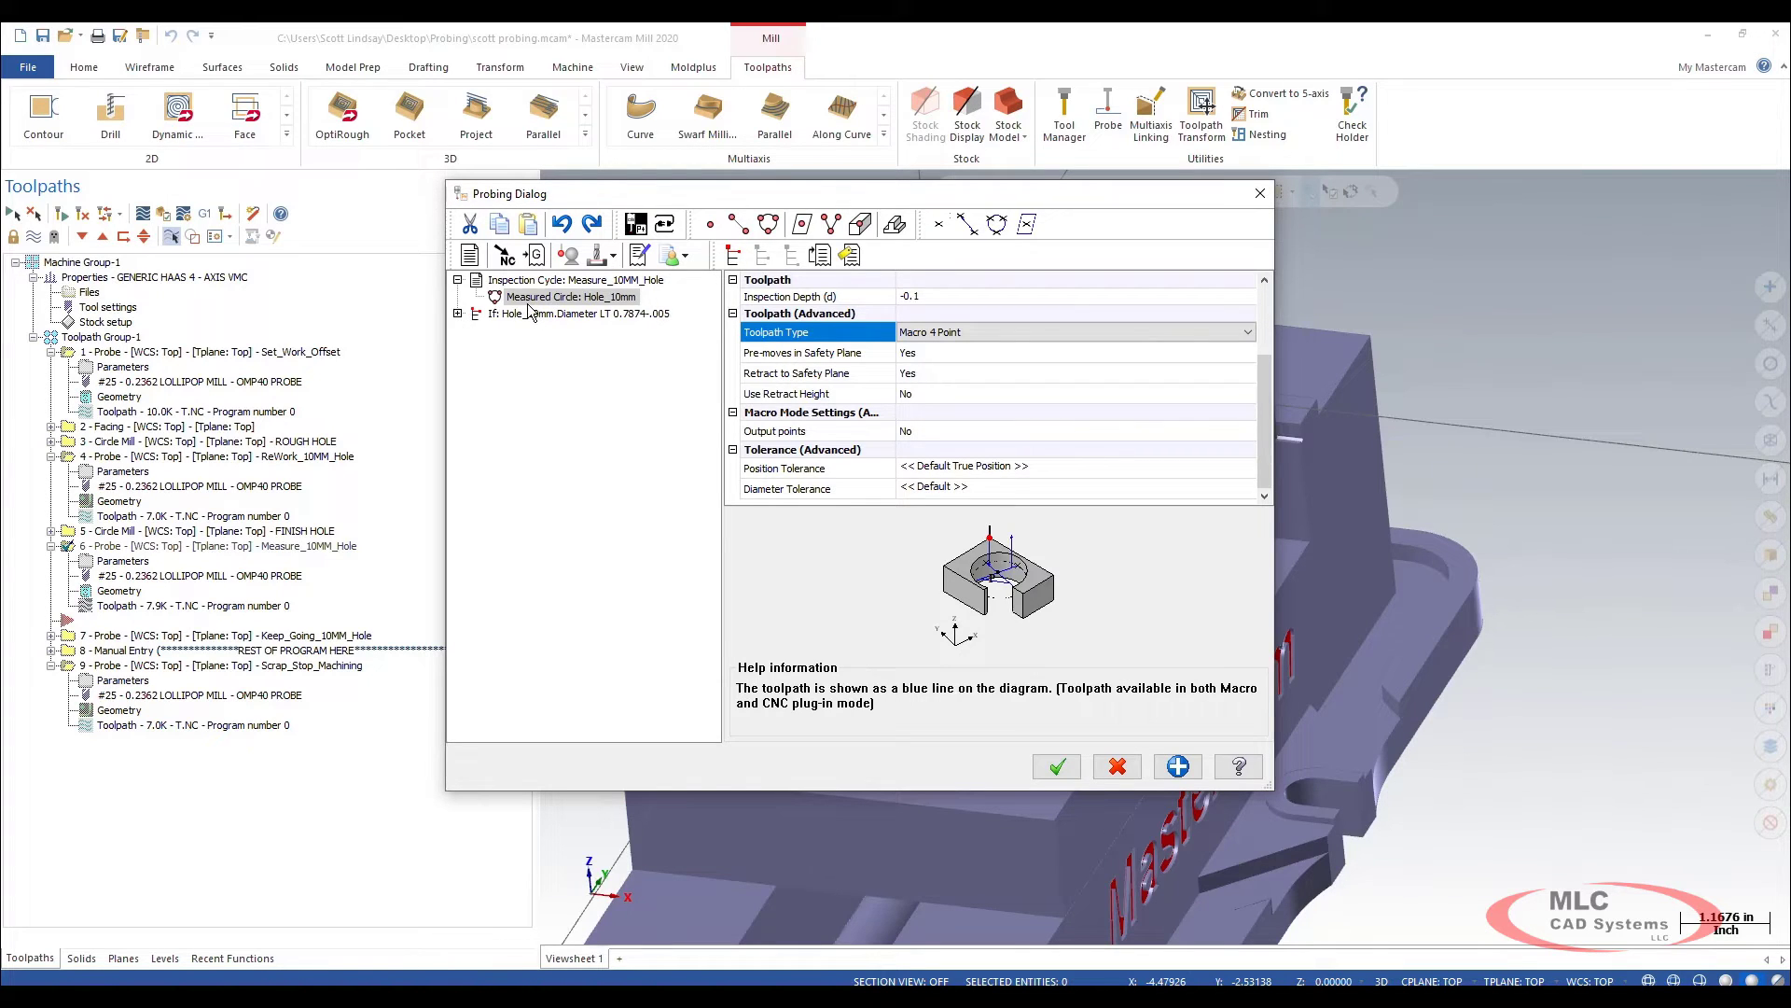
# Expand the If and Then branches of the inspection logic
pyautogui.click(458, 313)
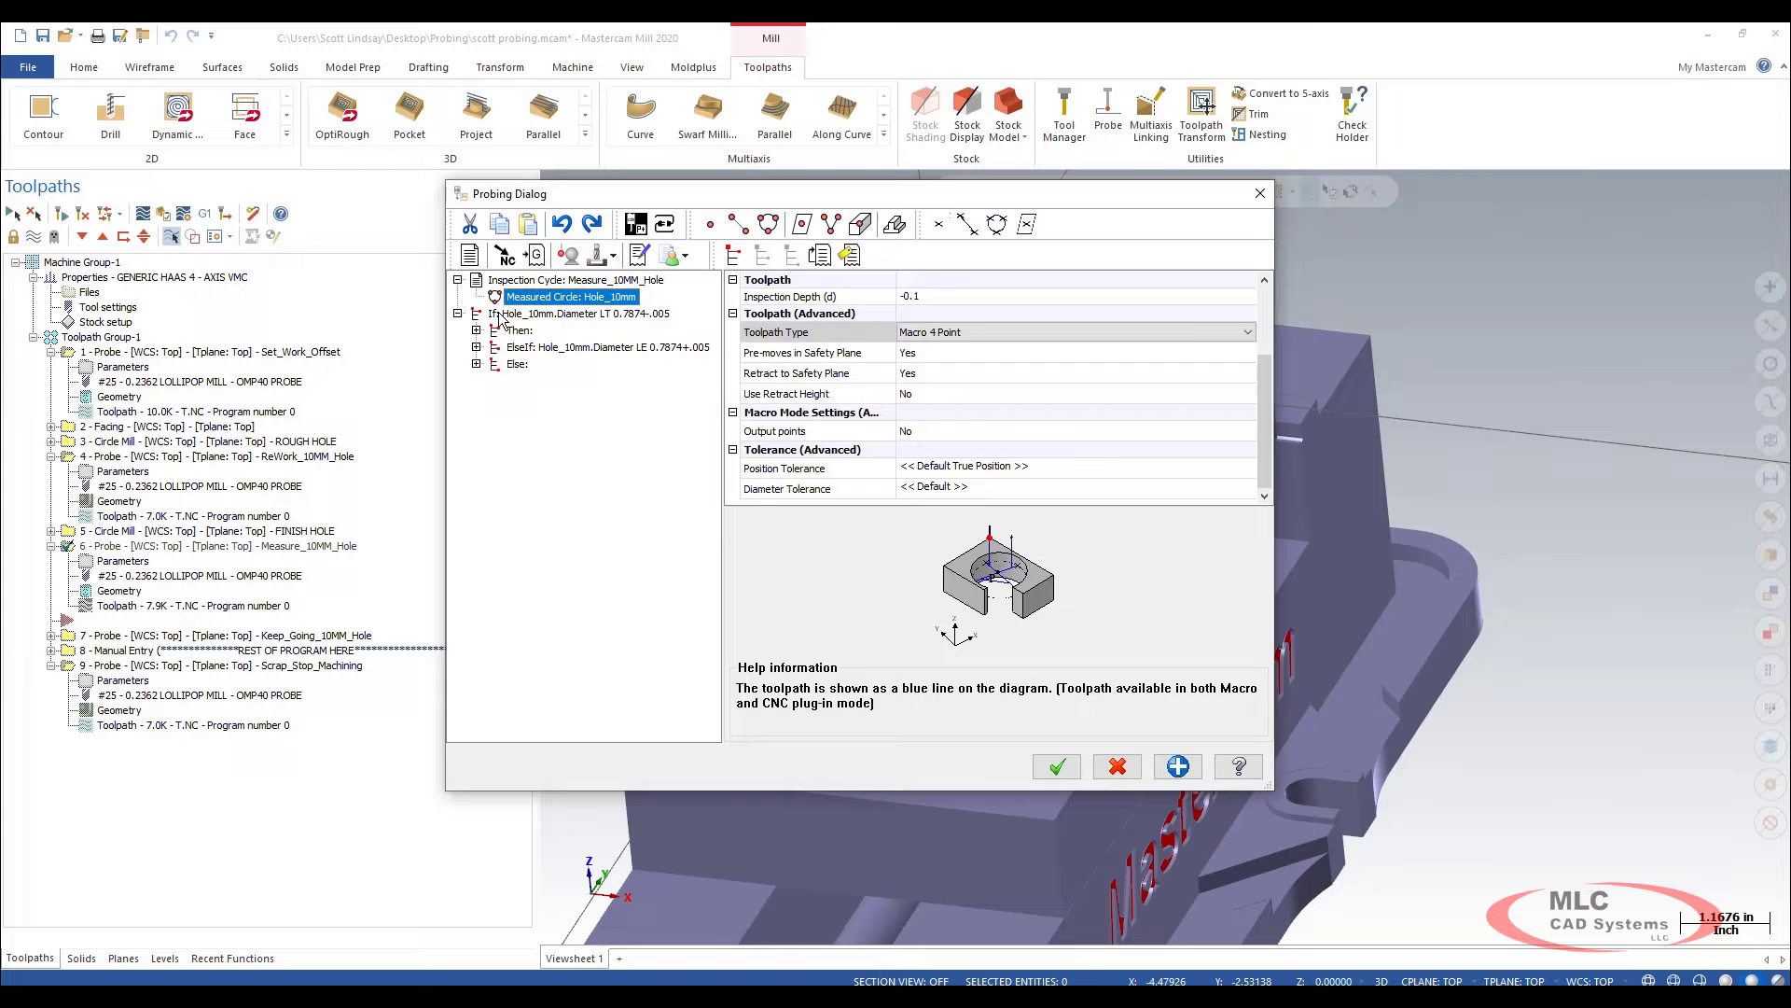
pyautogui.click(501, 315)
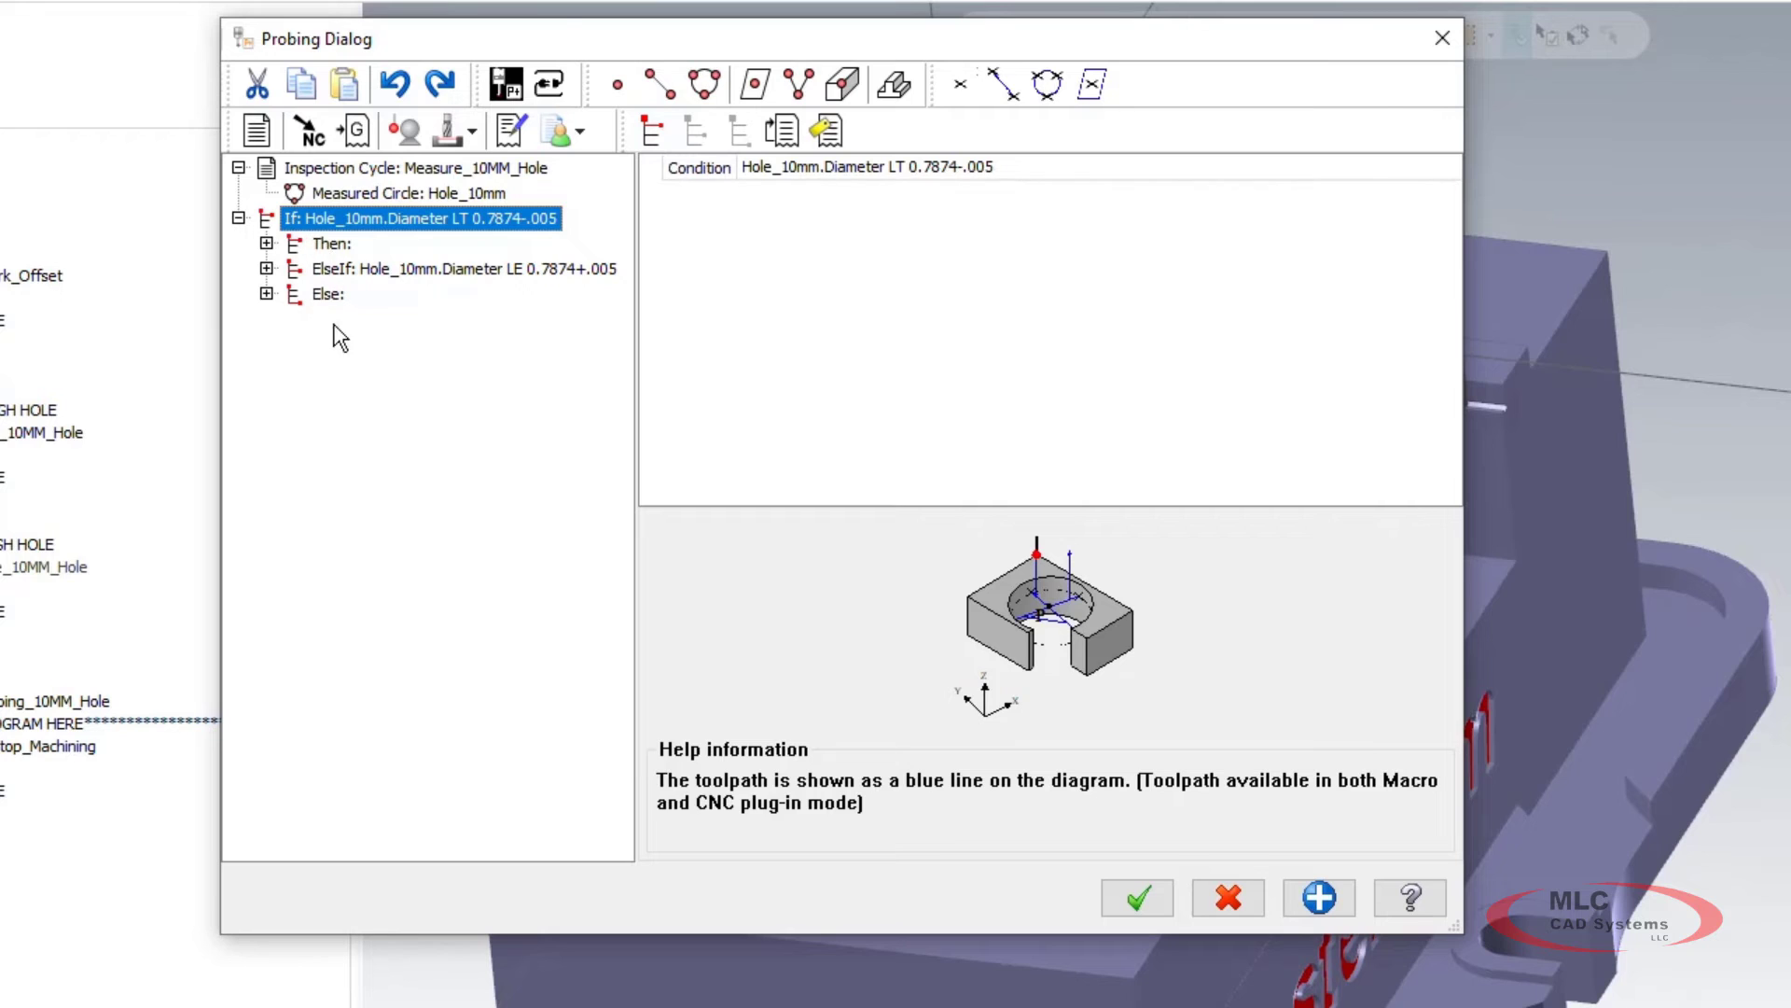
pyautogui.click(266, 244)
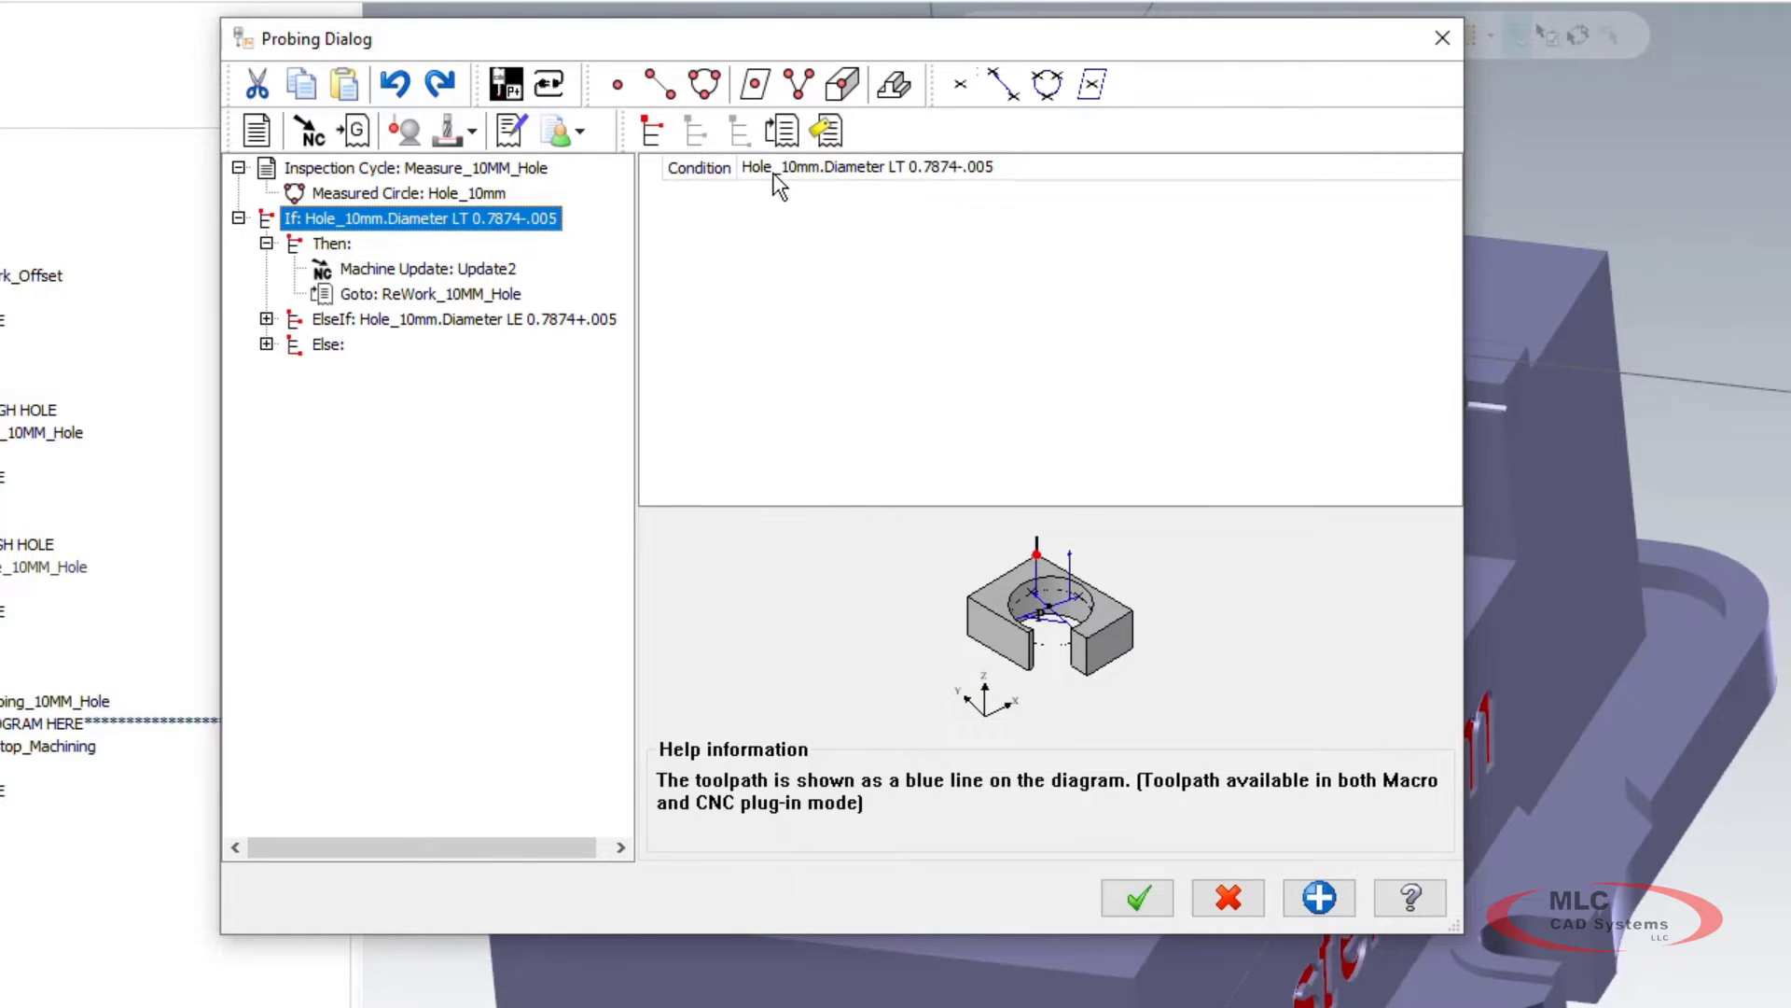
# Build the If condition Hole_10mm.Diameter LT 0.7874-.005 in the Condition Builder
pyautogui.click(868, 172)
pyautogui.click(1445, 170)
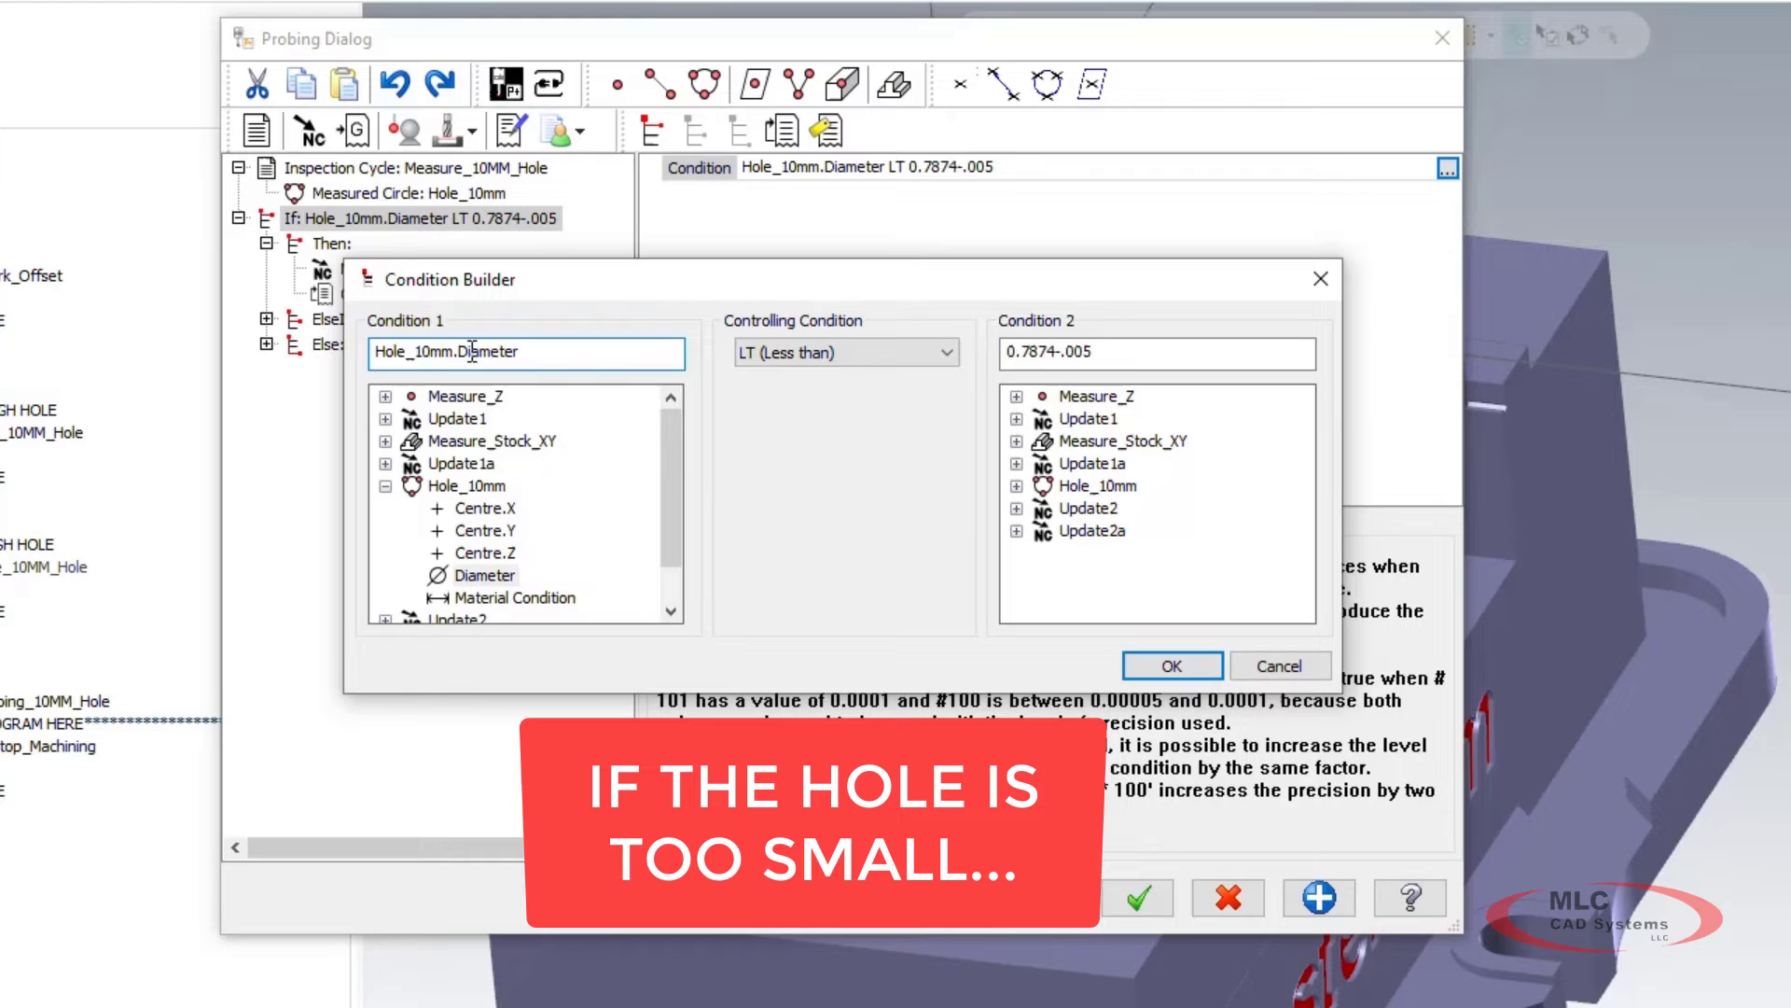
pyautogui.moveTo(478, 580)
pyautogui.rightClick(1108, 347)
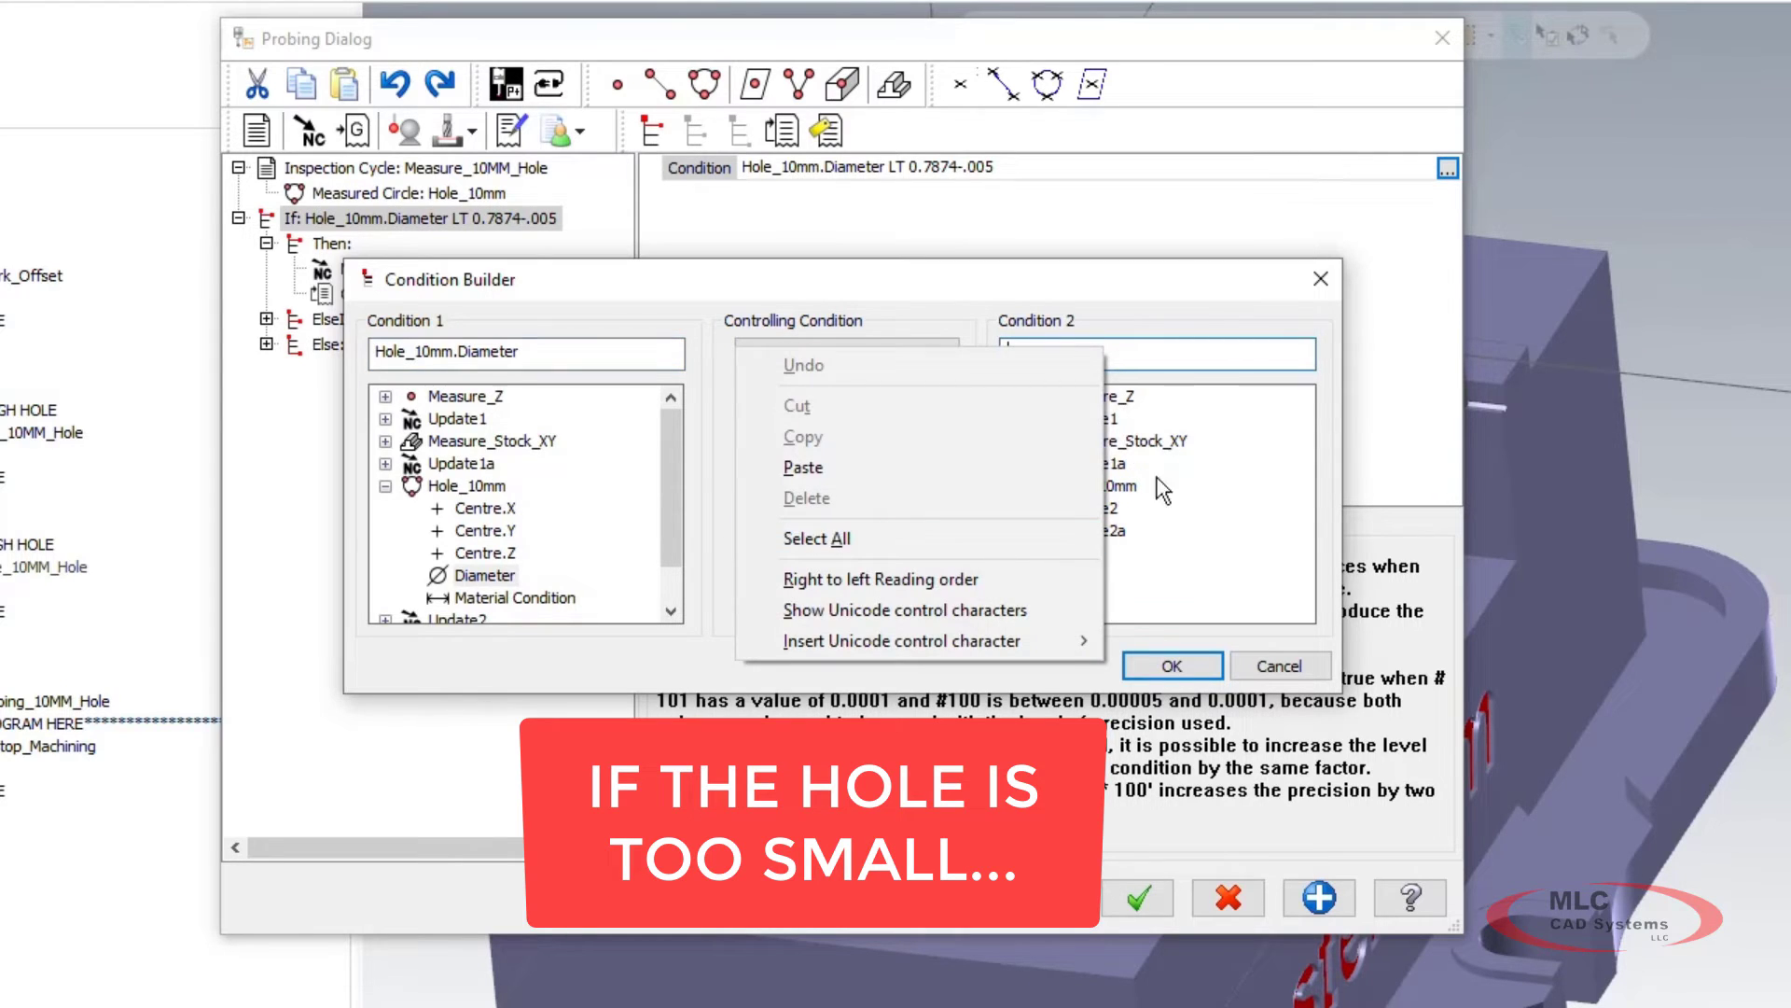
pyautogui.click(1198, 353)
pyautogui.click(1016, 485)
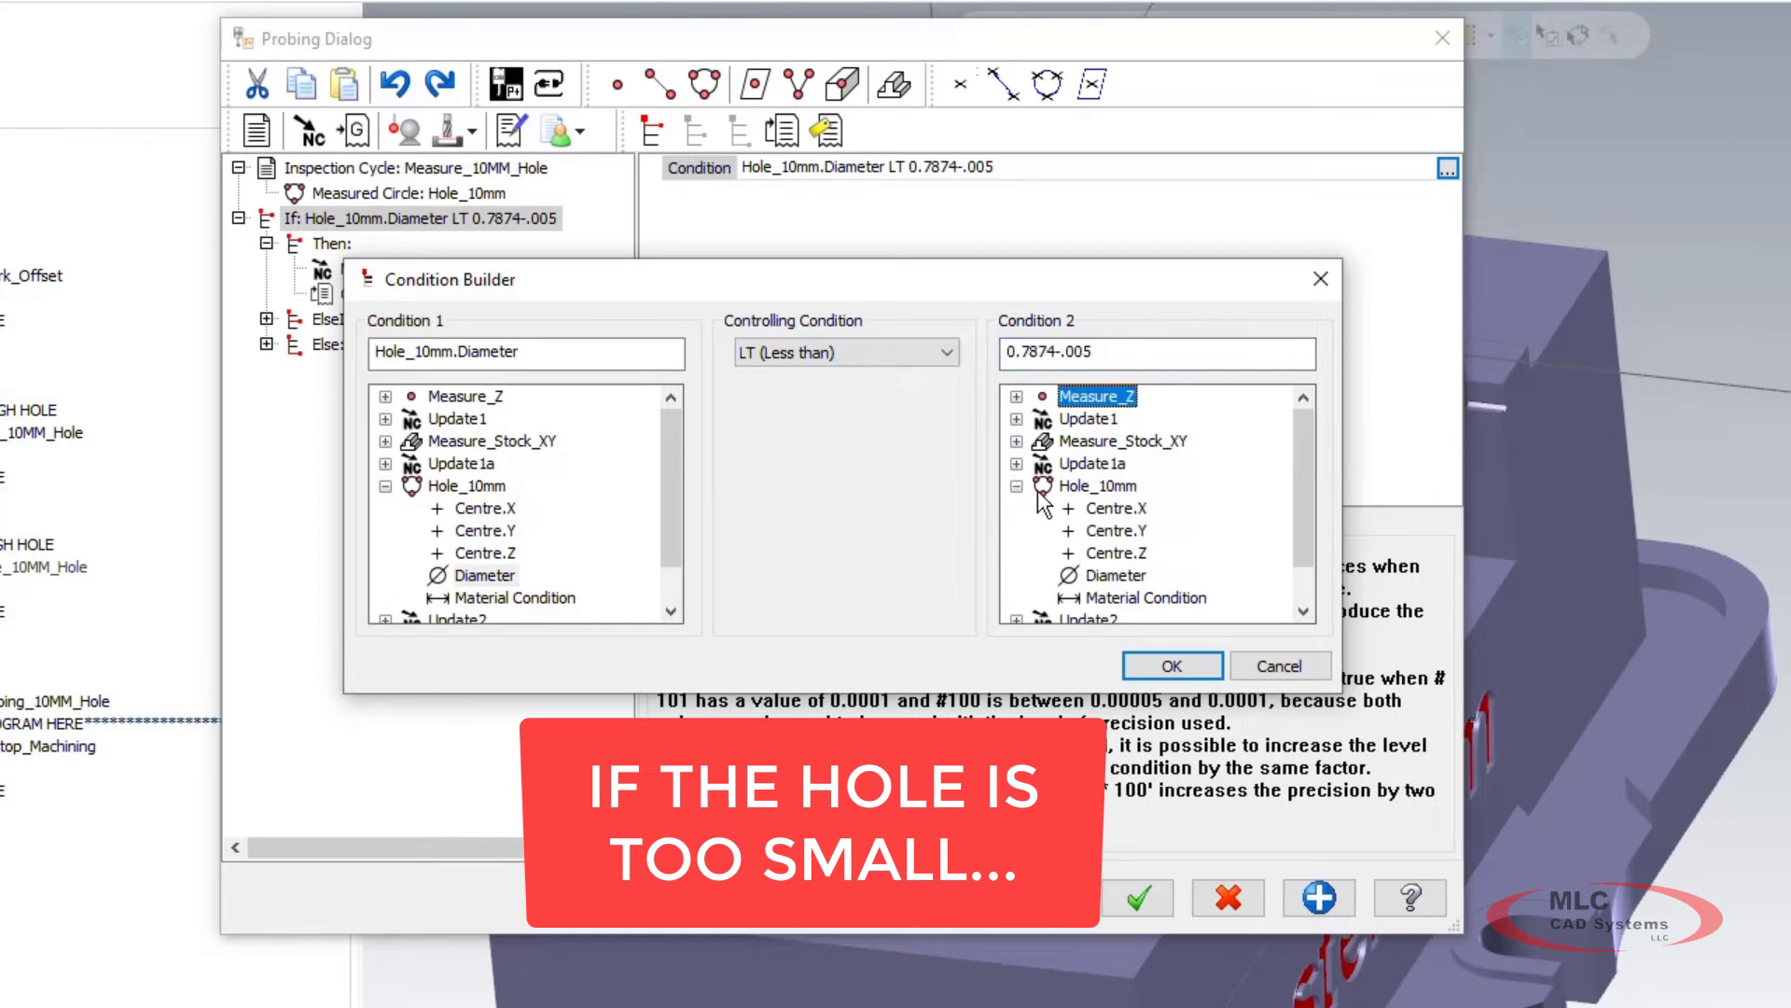
pyautogui.click(1123, 576)
pyautogui.rightClick(1124, 577)
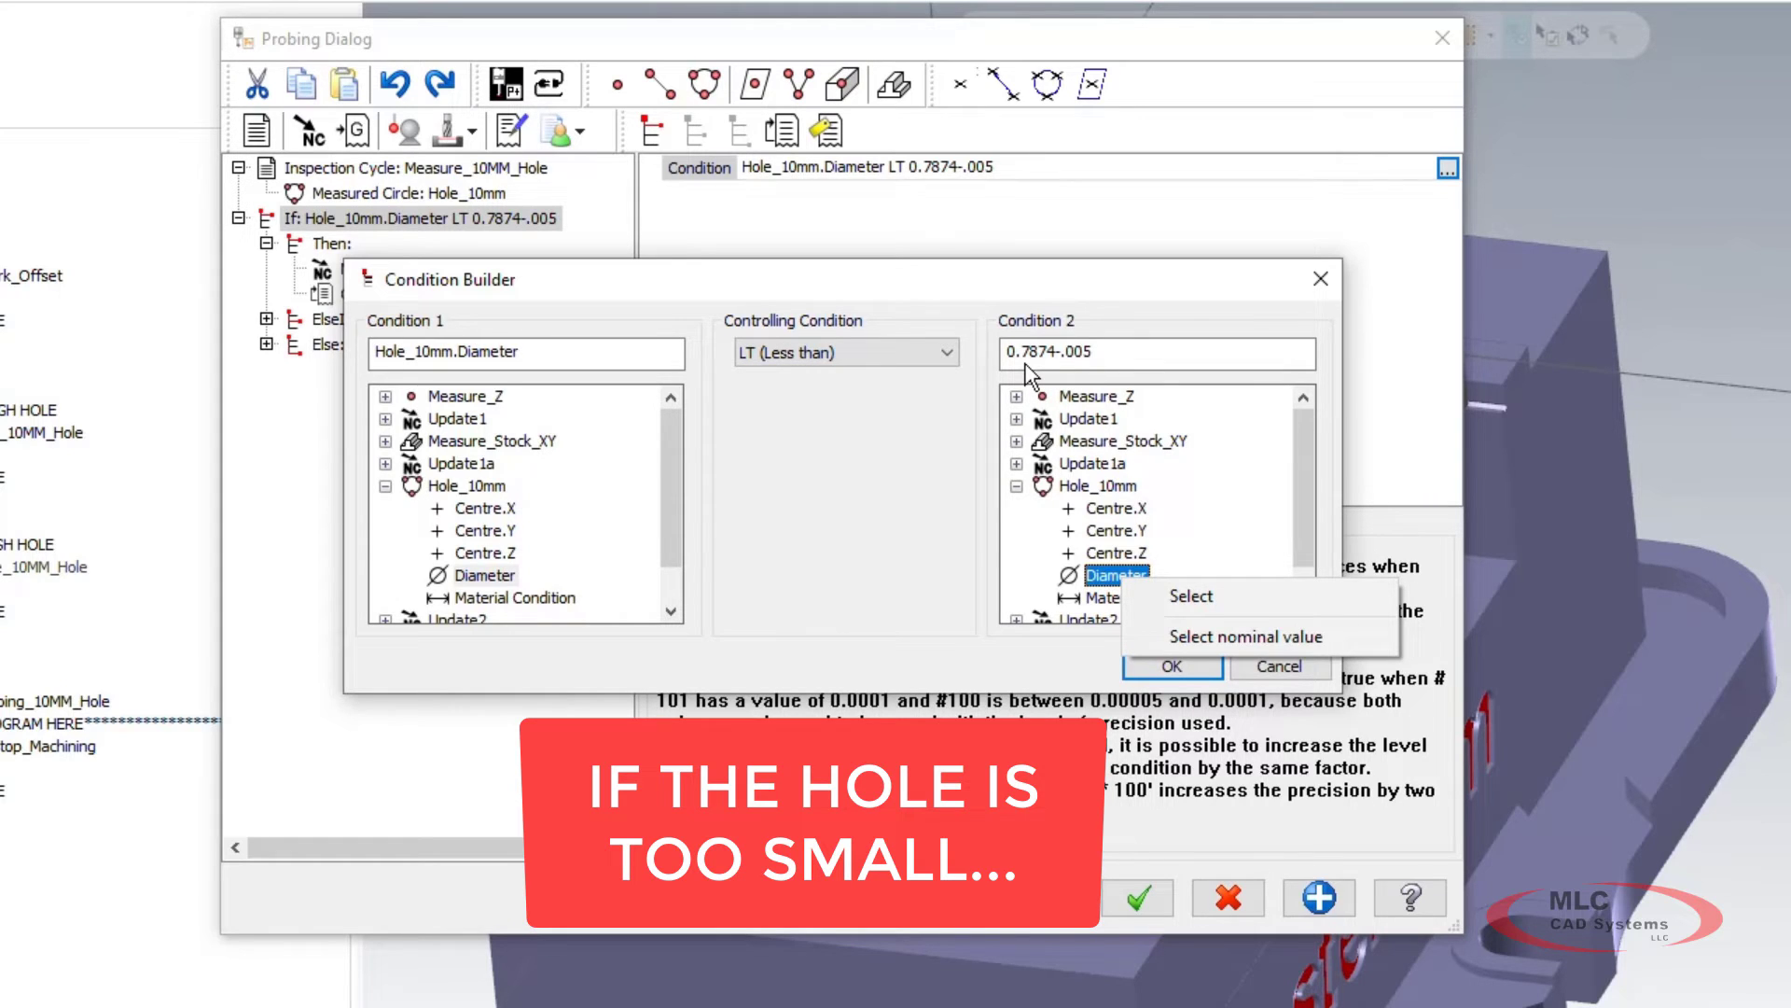
pyautogui.click(1061, 353)
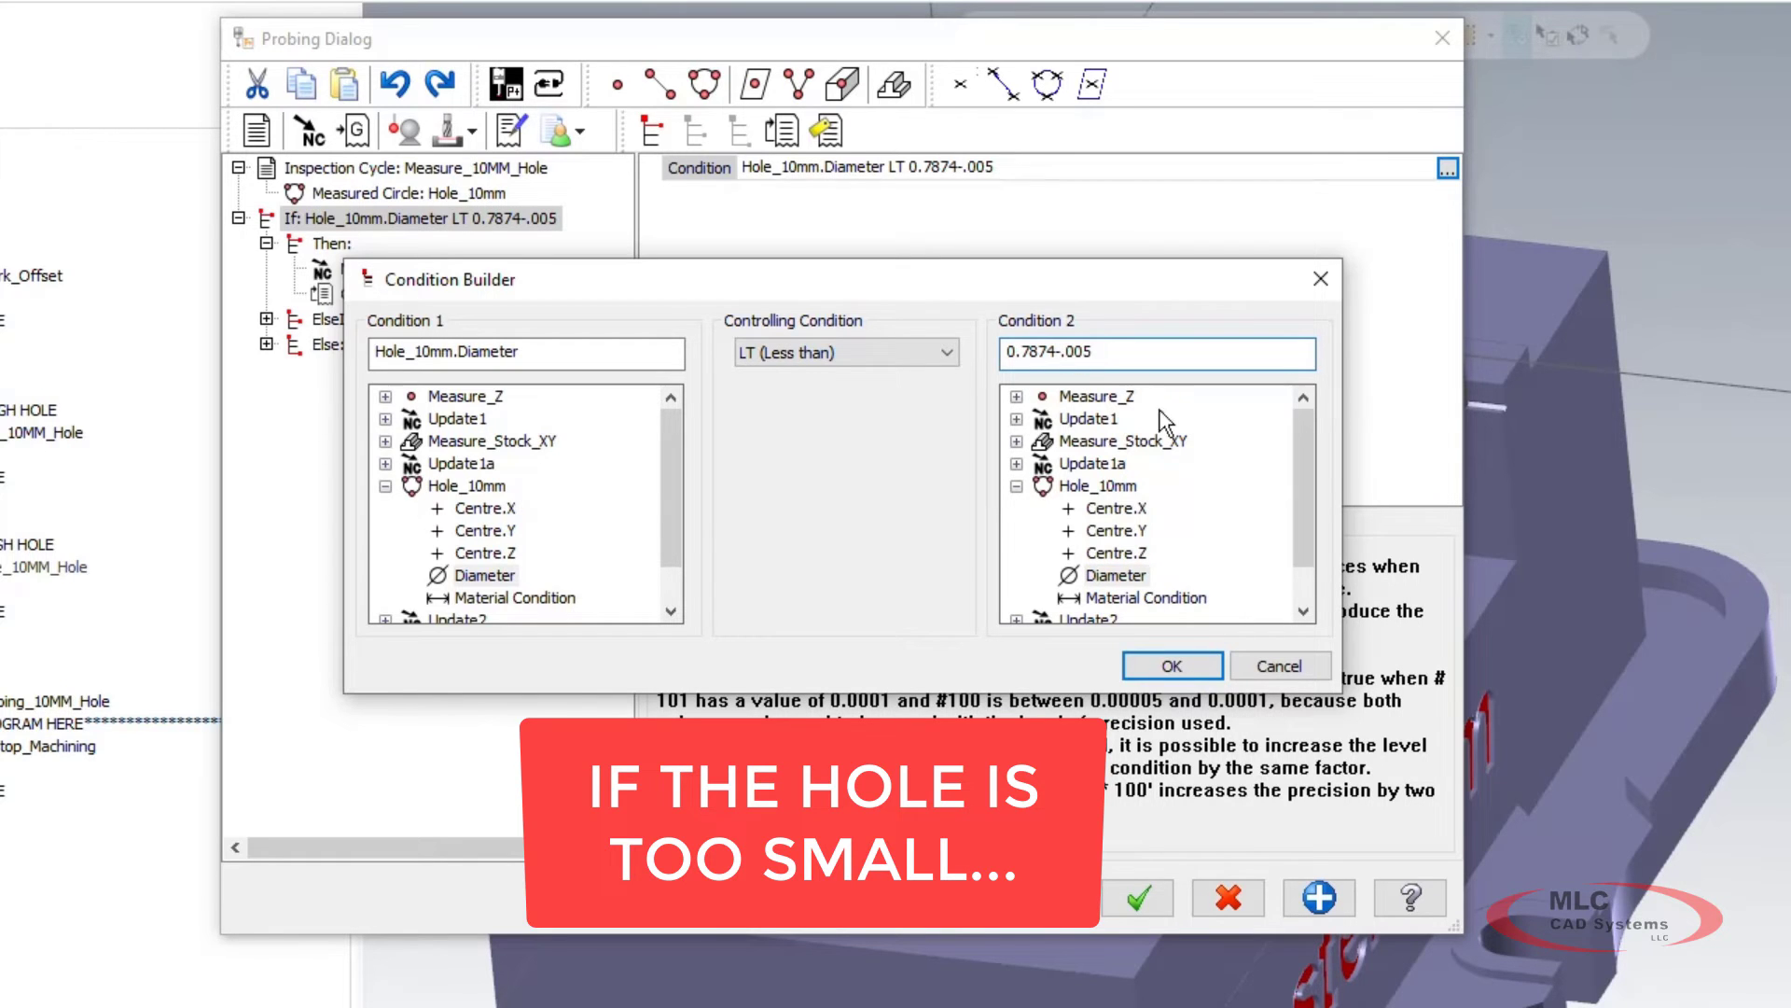
pyautogui.click(1157, 659)
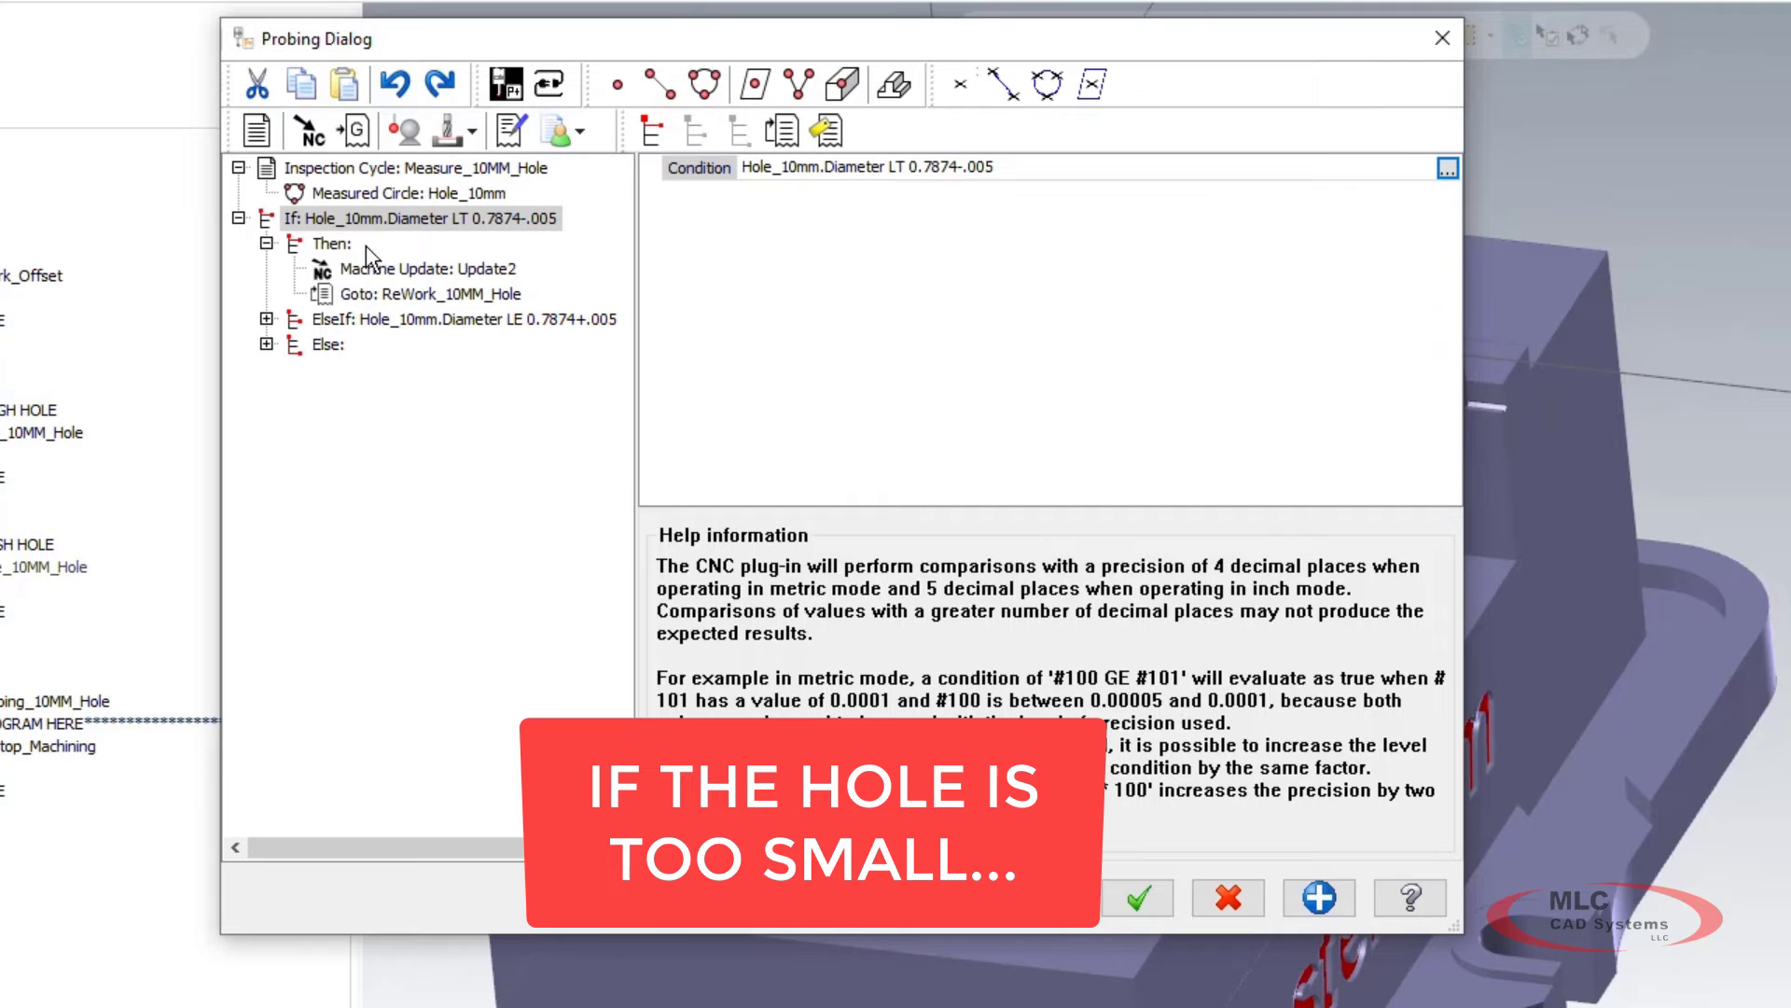
# Verify Update2 feeds Hole_10mm into tool 2's diameter Wear offset, then Goto ReWork_10MM_Hole
pyautogui.click(328, 243)
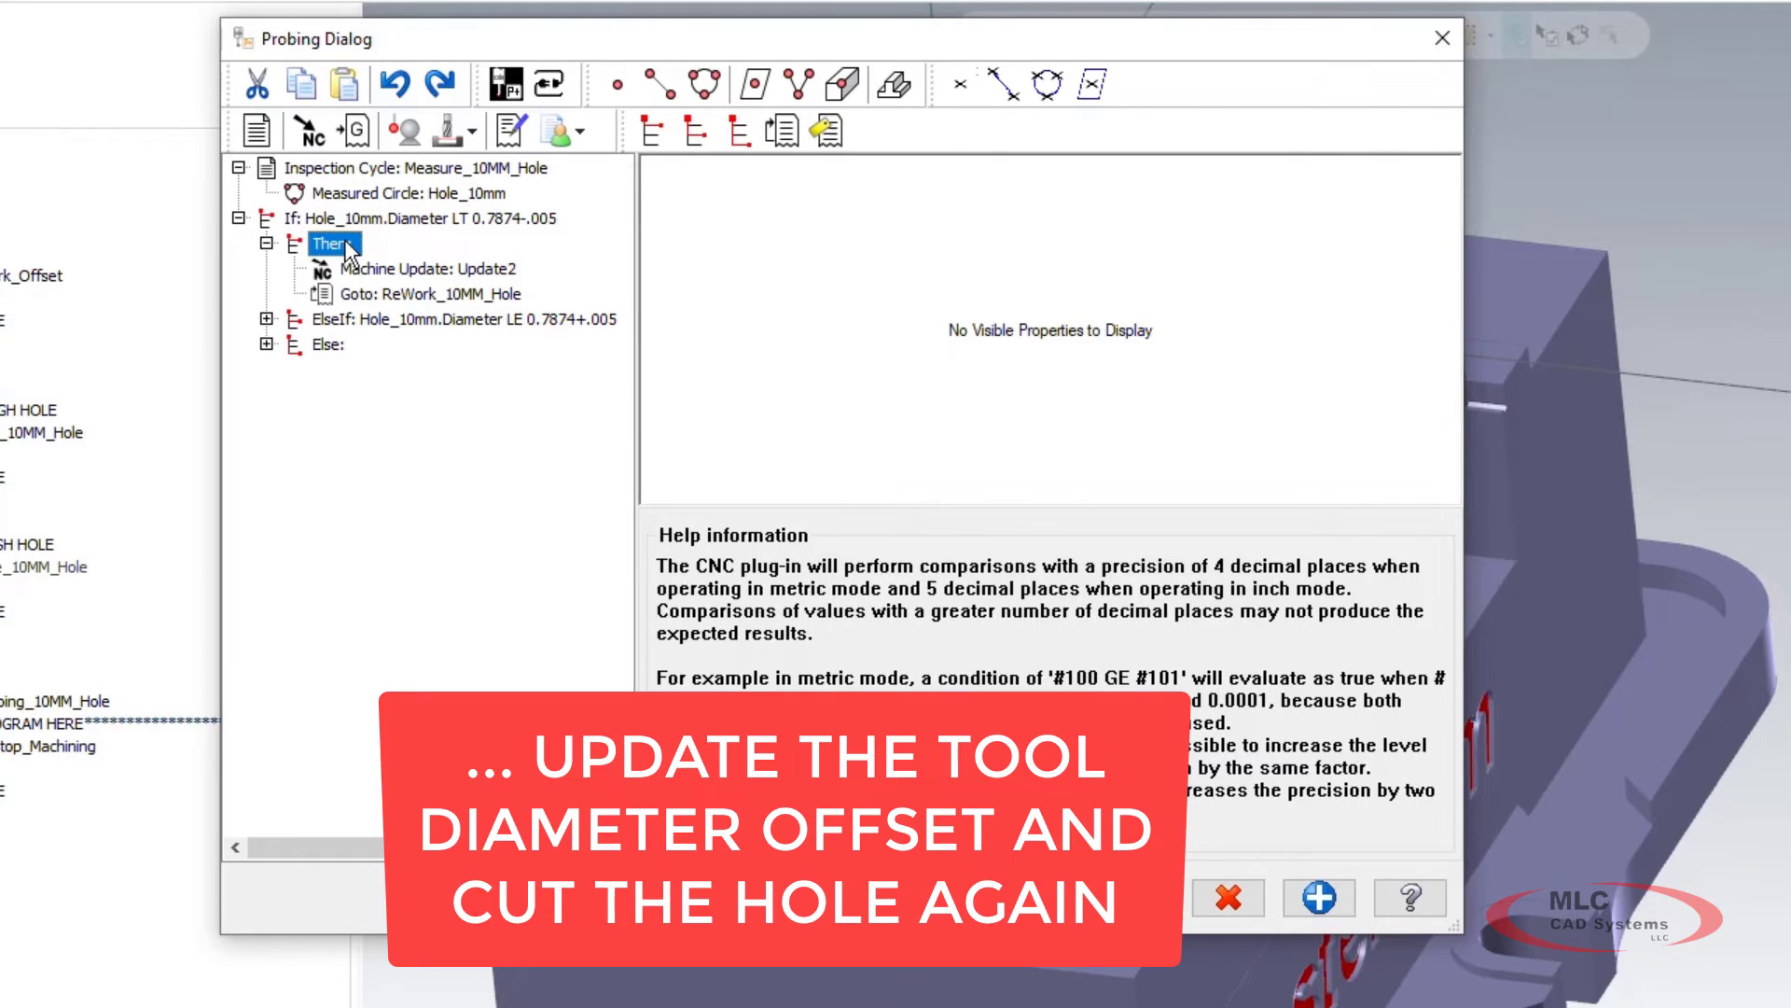
pyautogui.click(369, 271)
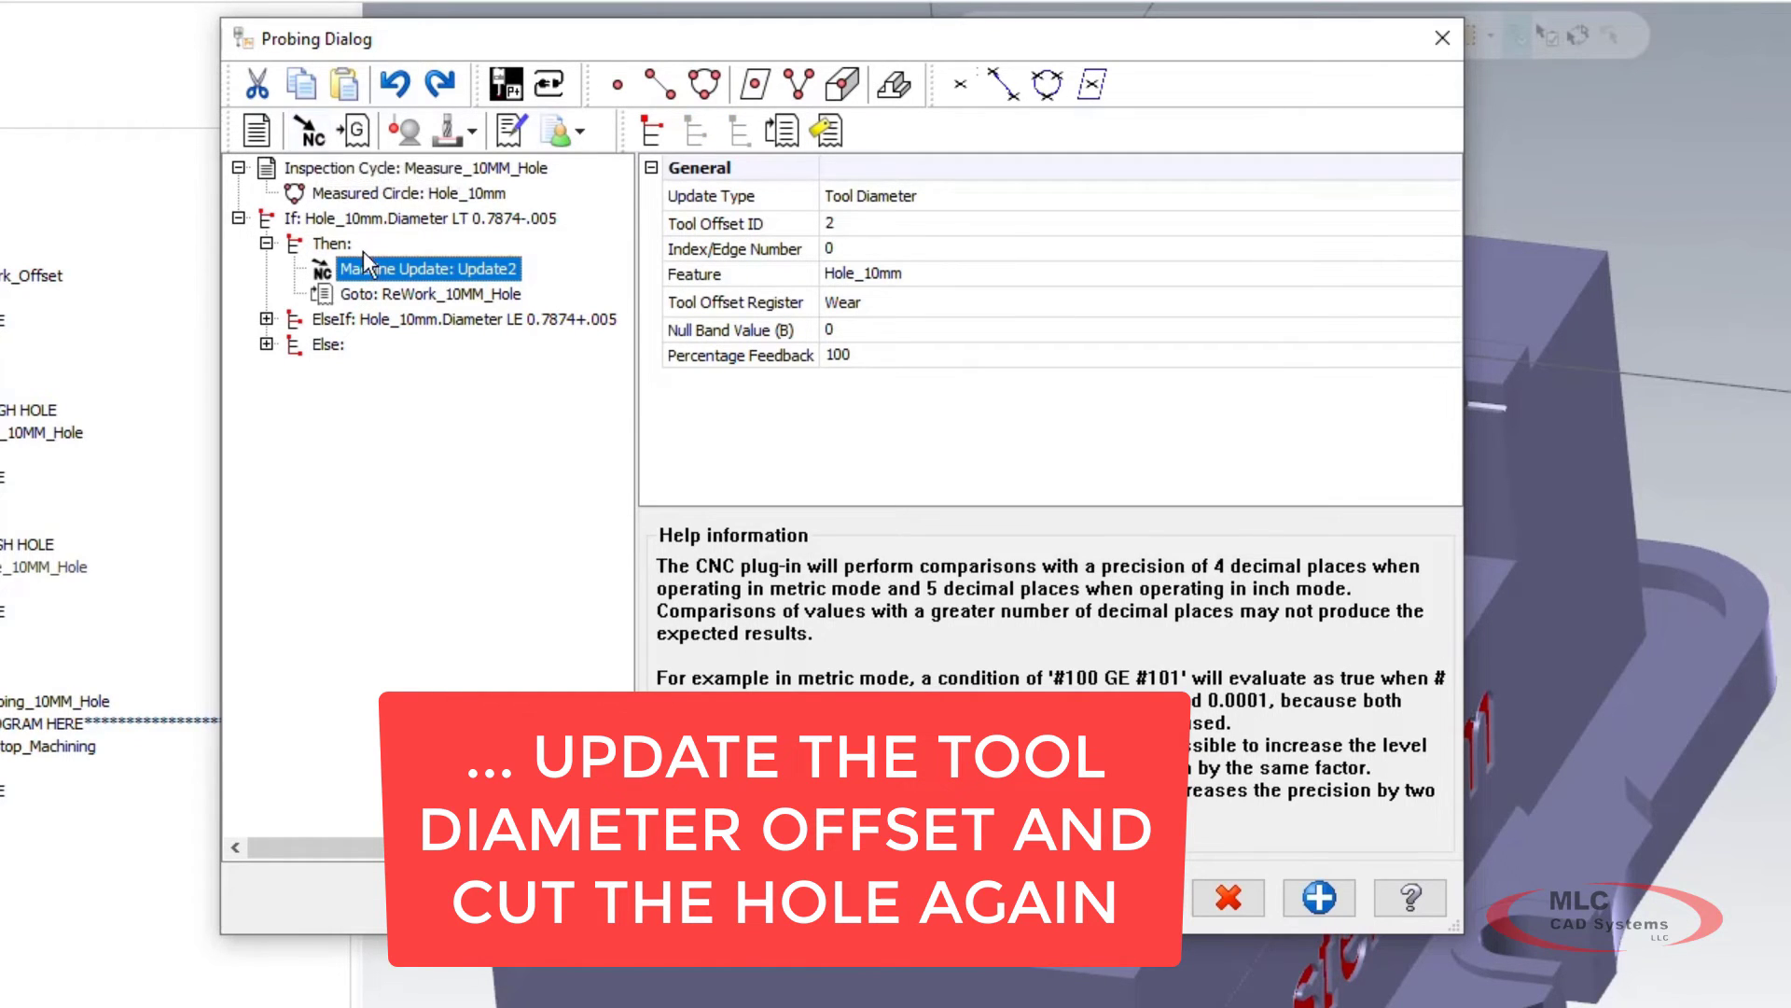
pyautogui.click(873, 196)
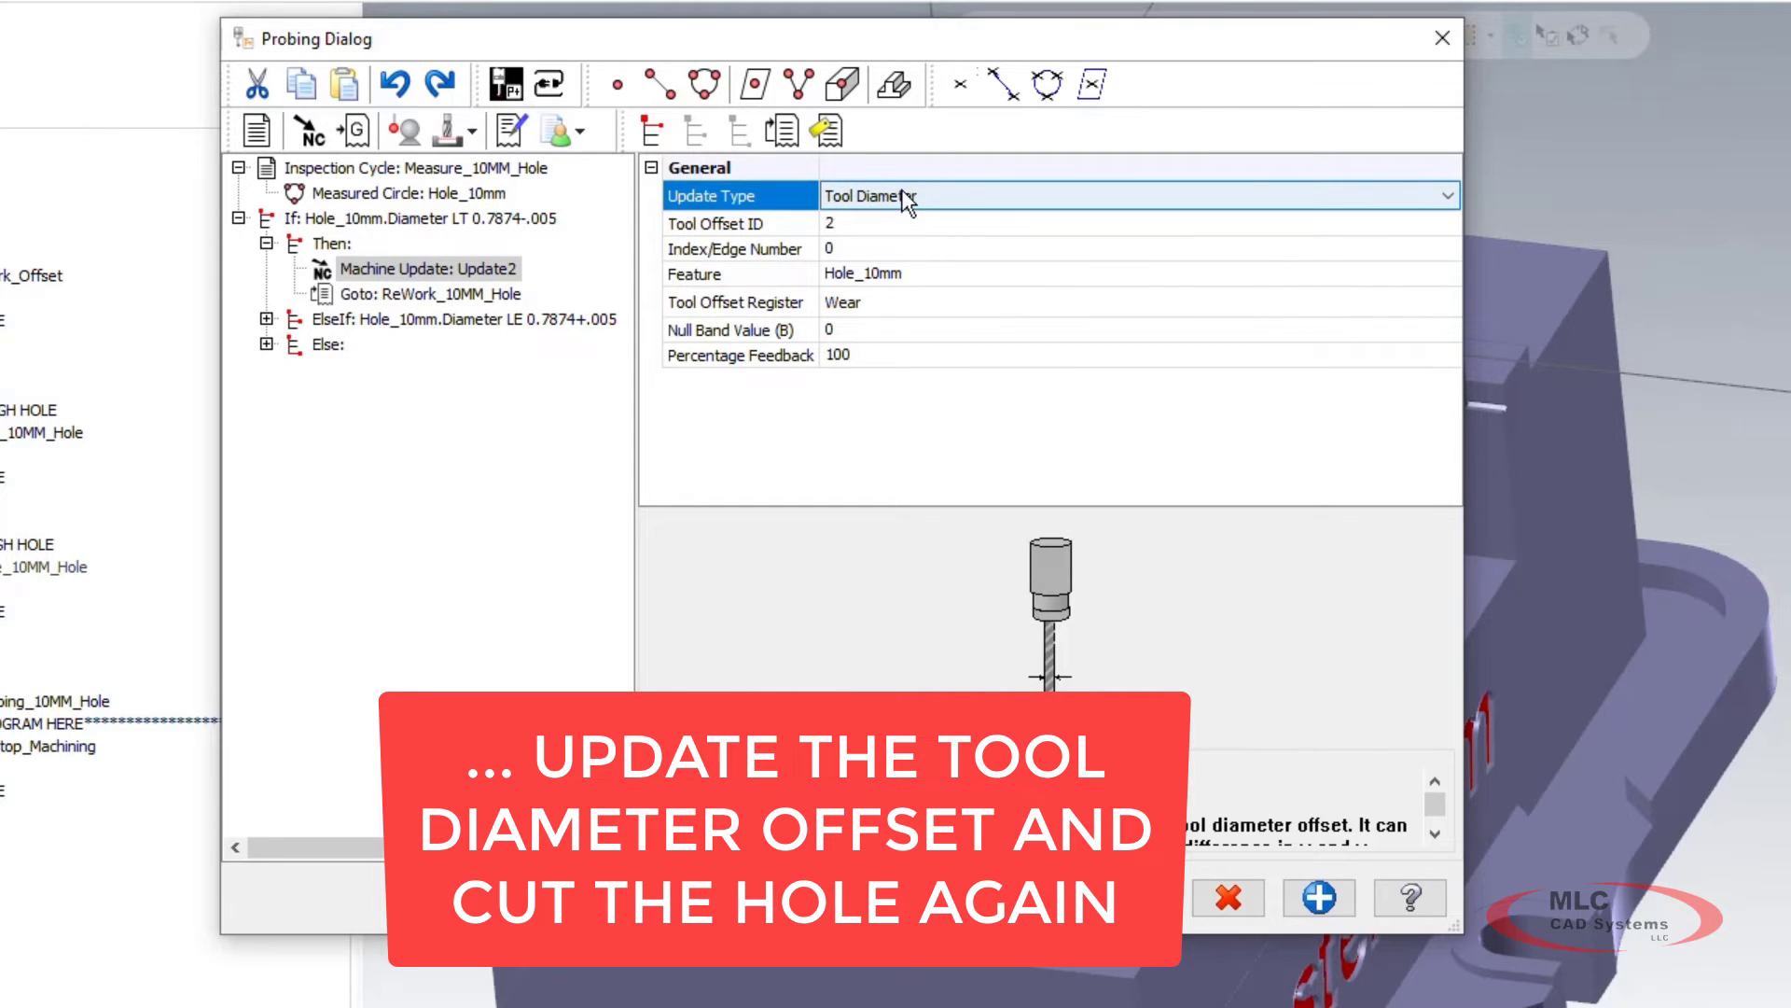
pyautogui.click(846, 224)
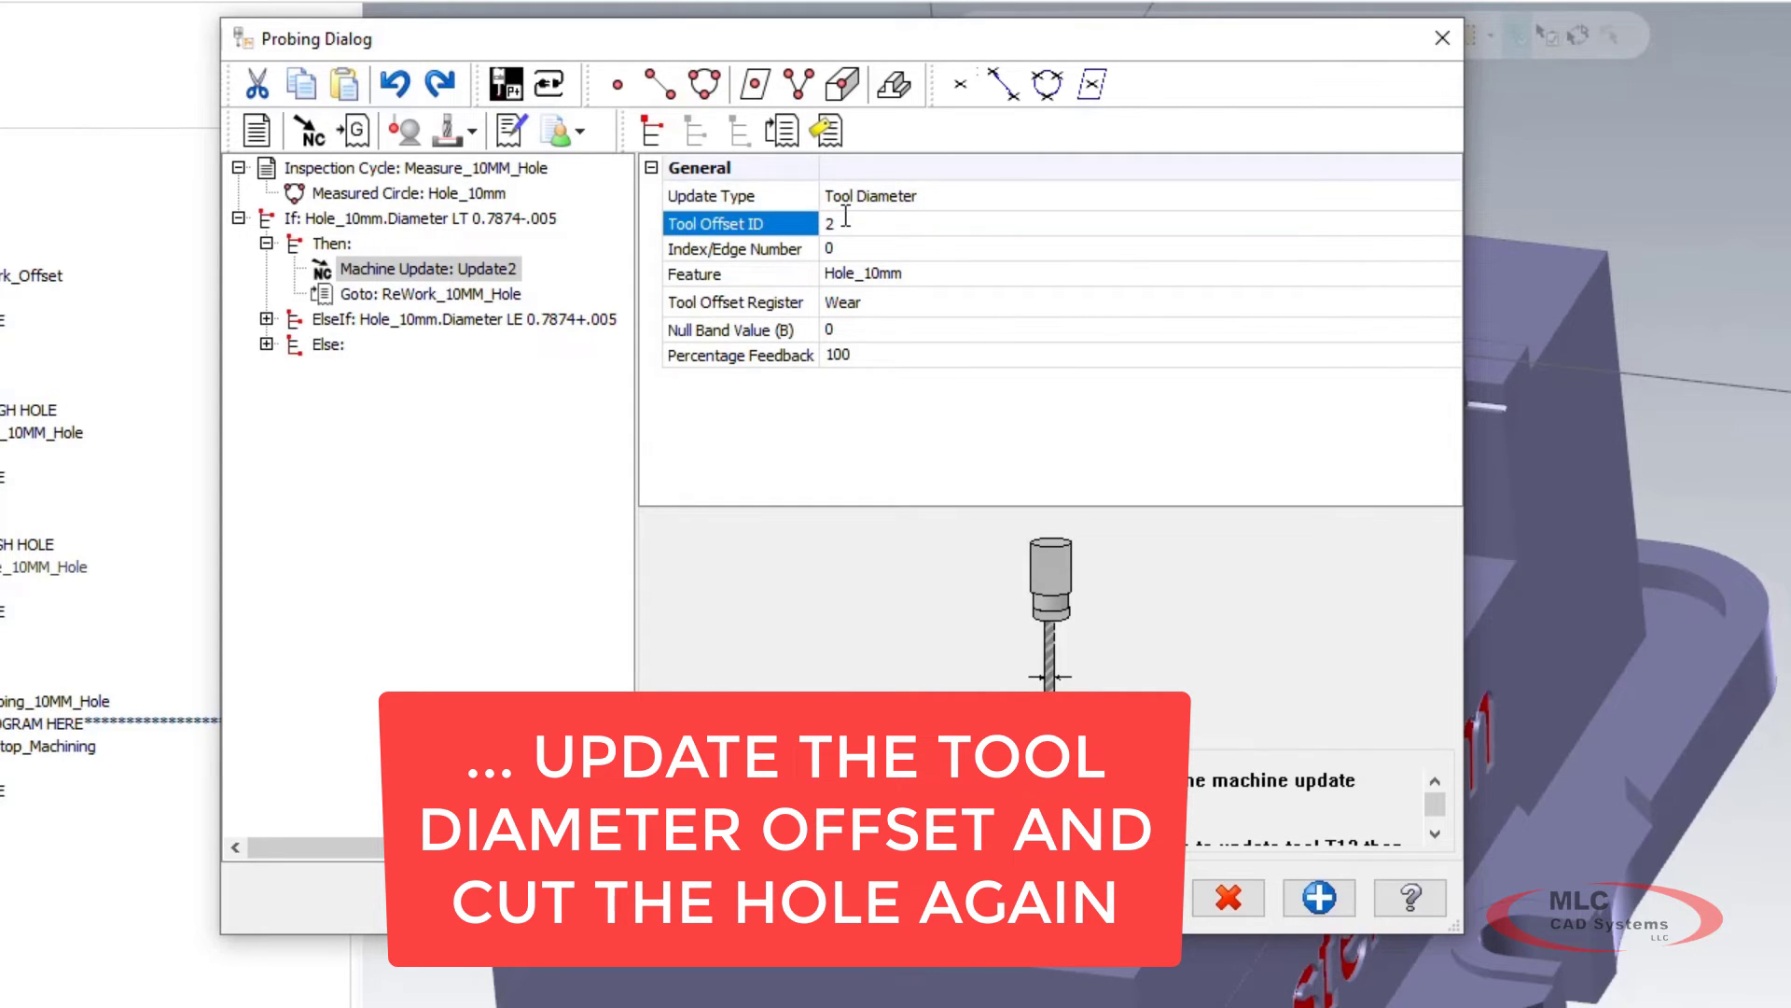
pyautogui.click(888, 274)
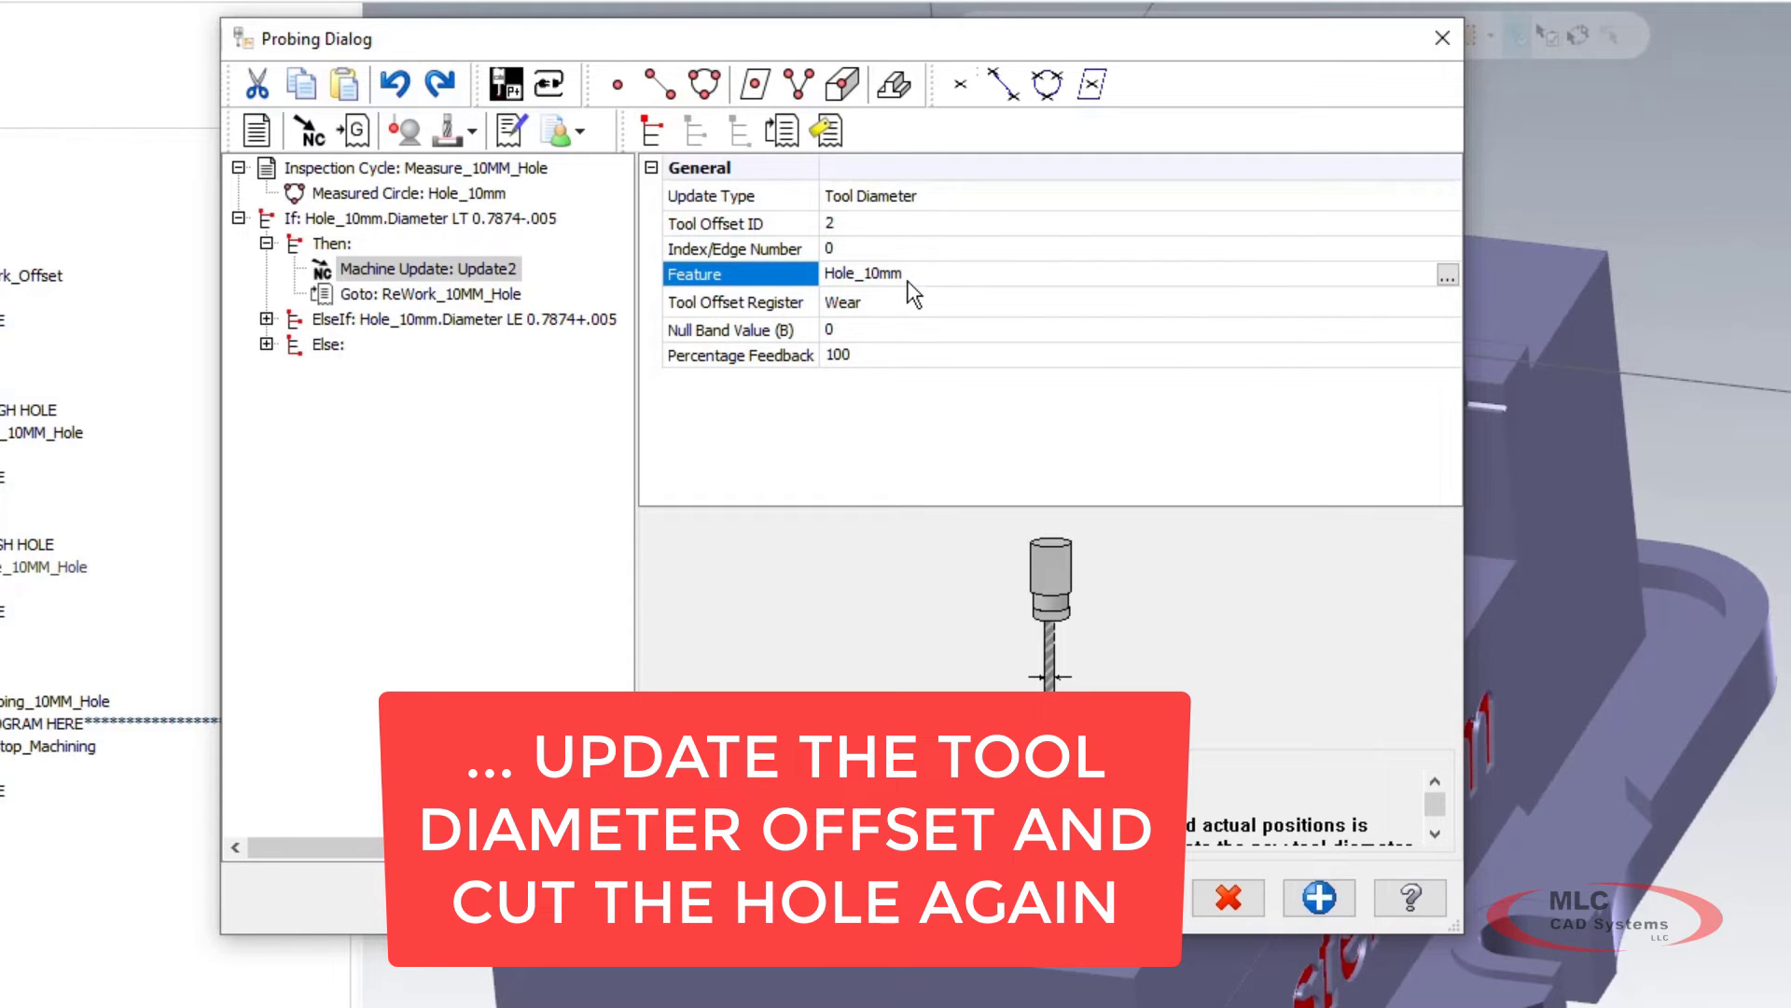
pyautogui.click(871, 310)
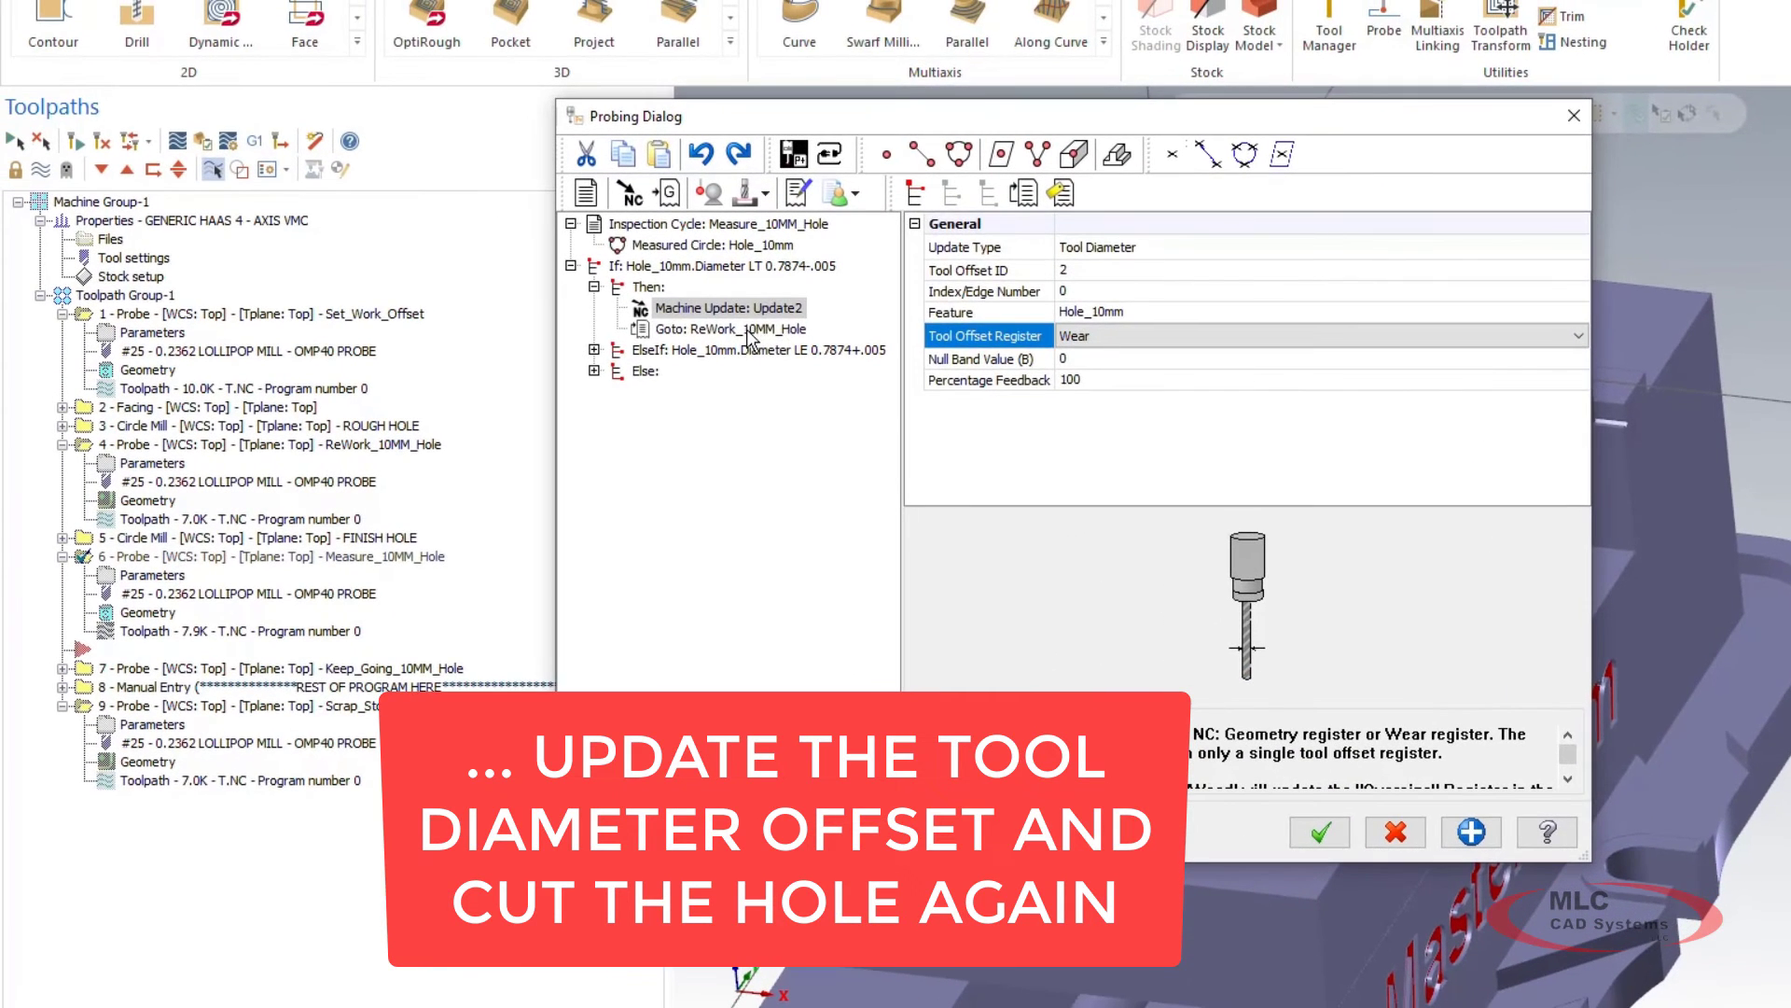
pyautogui.click(737, 331)
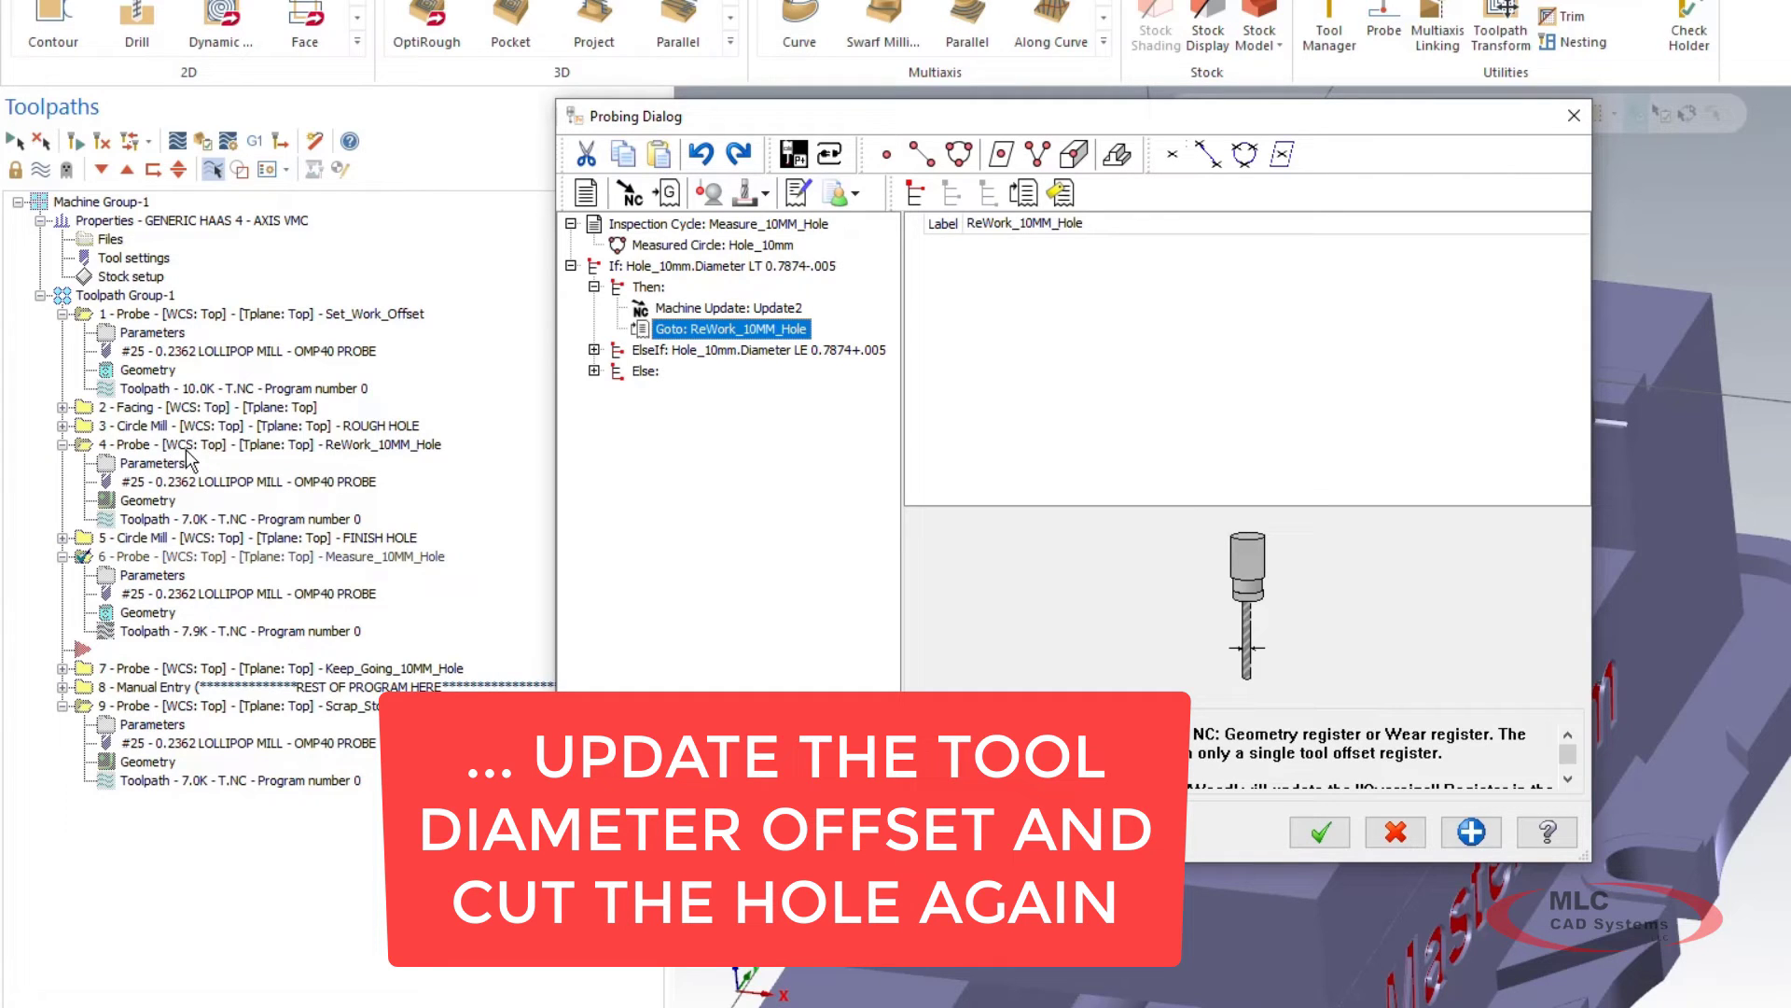
# Set the ElseIf condition to Hole_10mm.Diameter LE 0.7874+.005
pyautogui.click(594, 350)
pyautogui.click(694, 362)
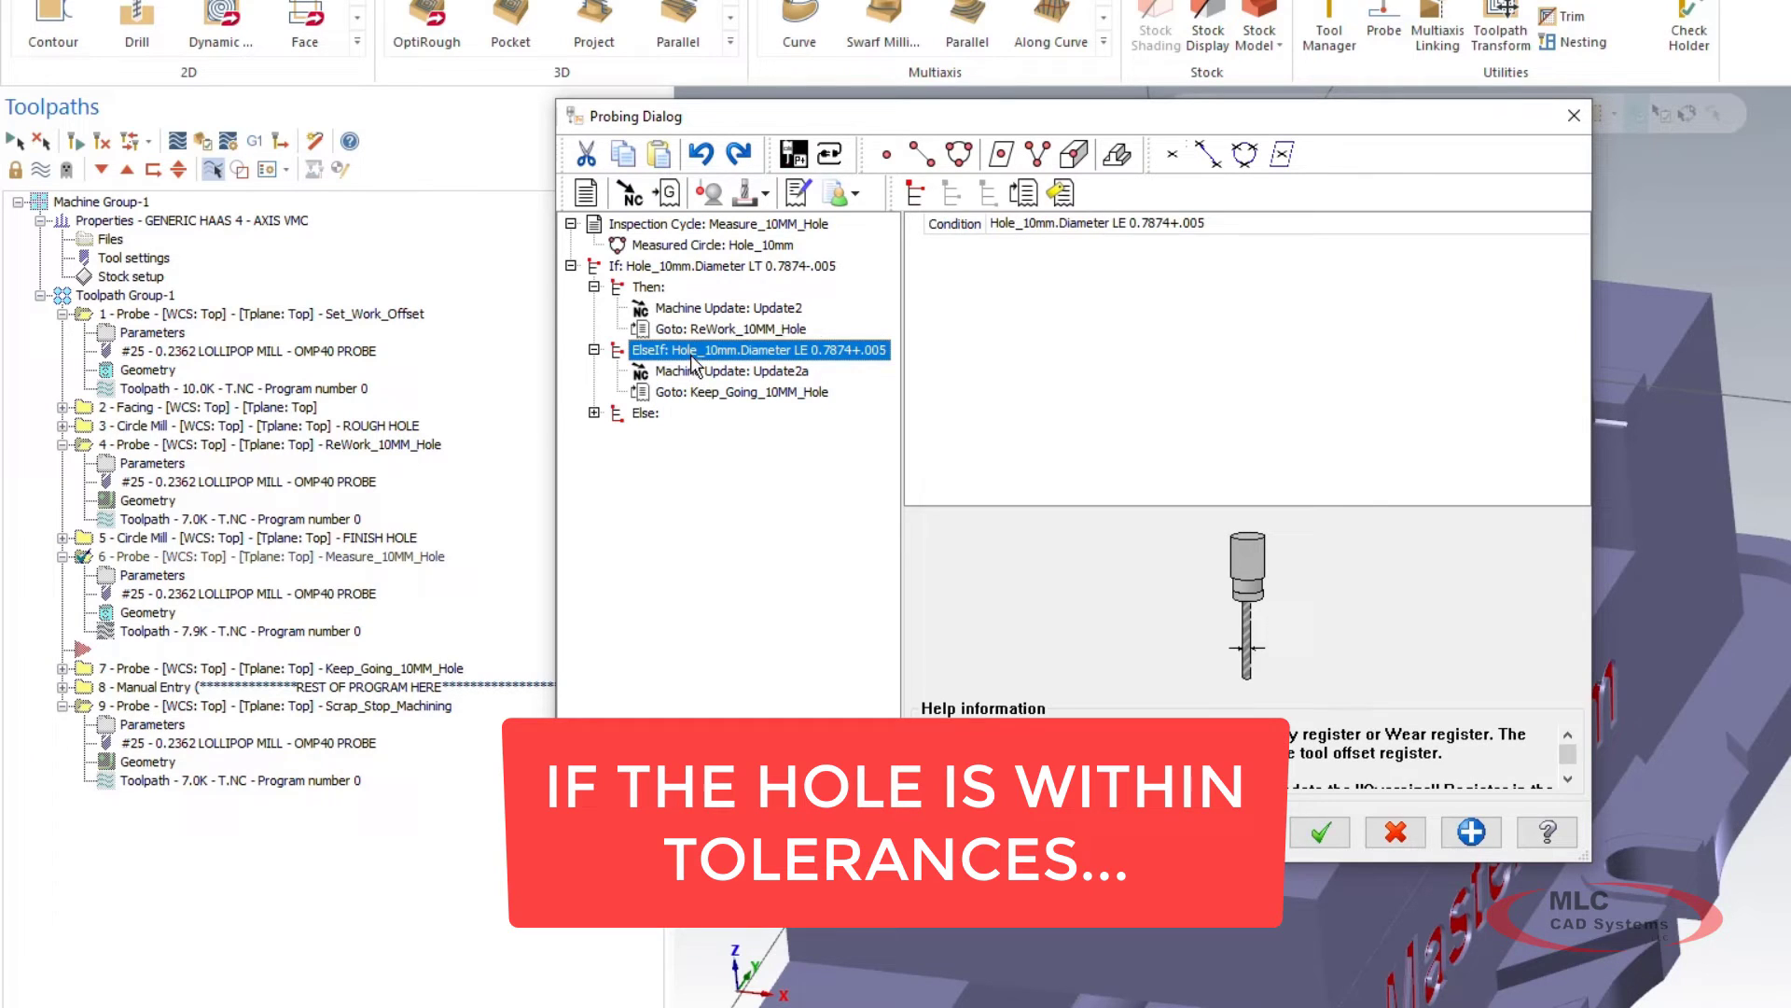
pyautogui.click(1055, 231)
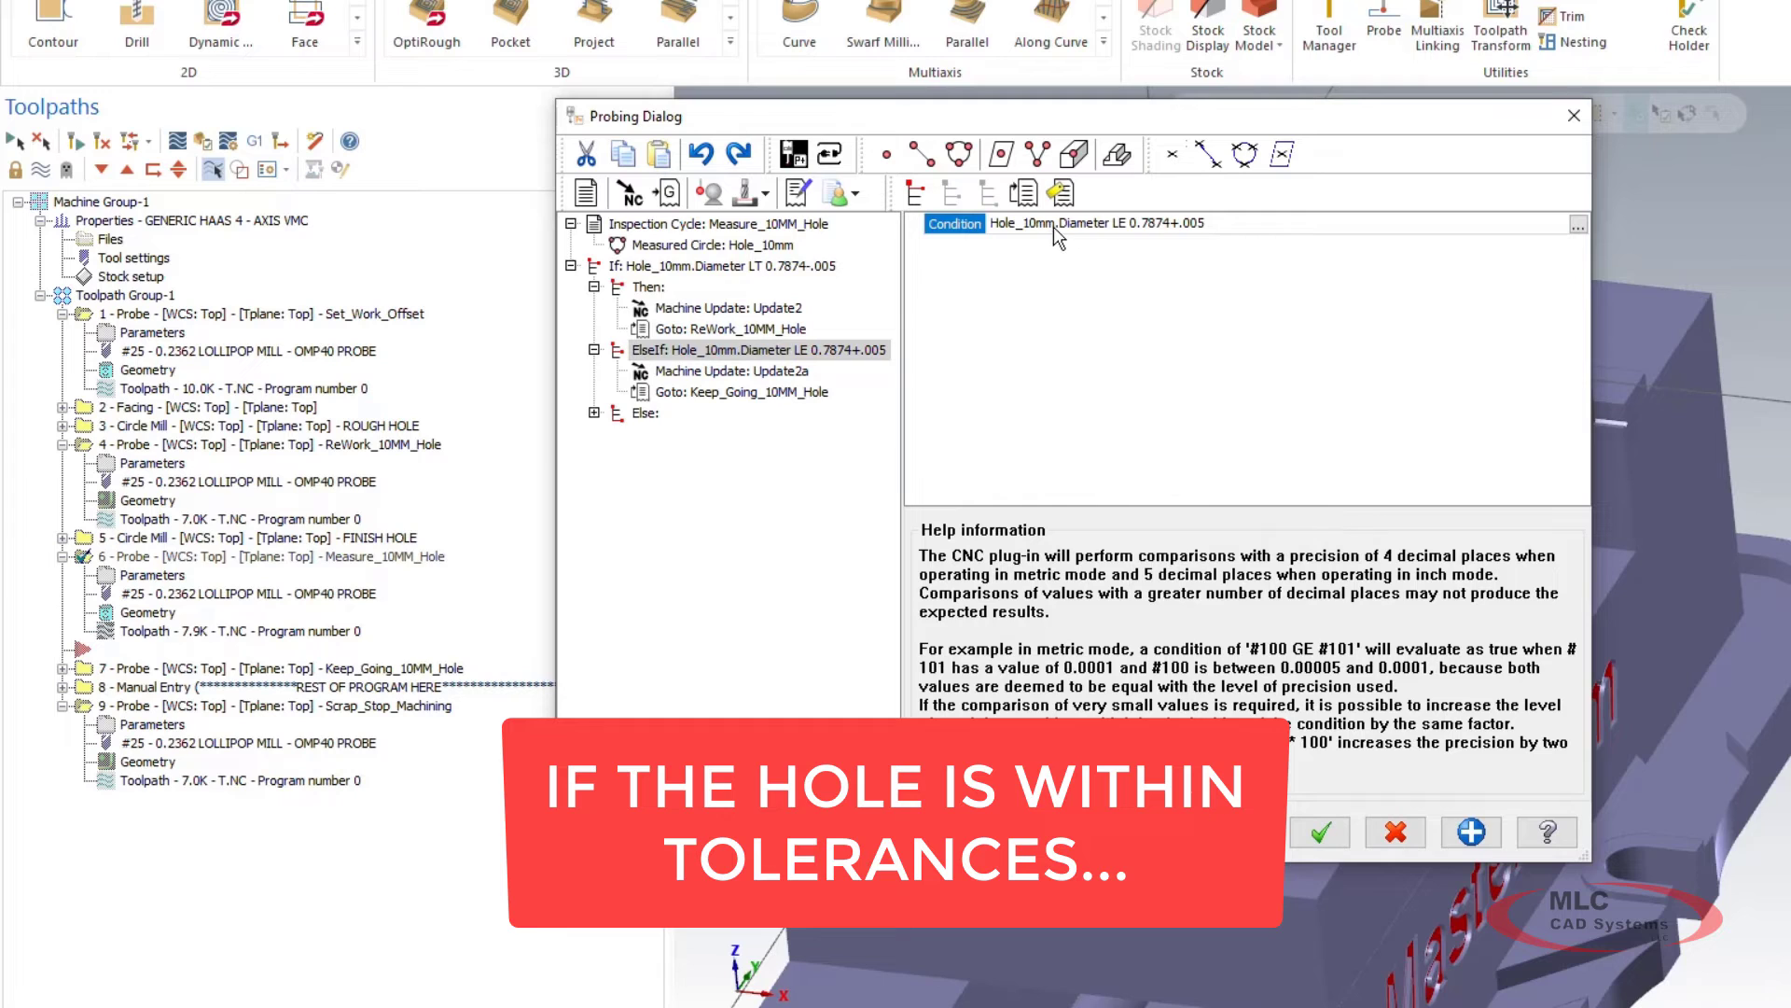
pyautogui.click(1577, 225)
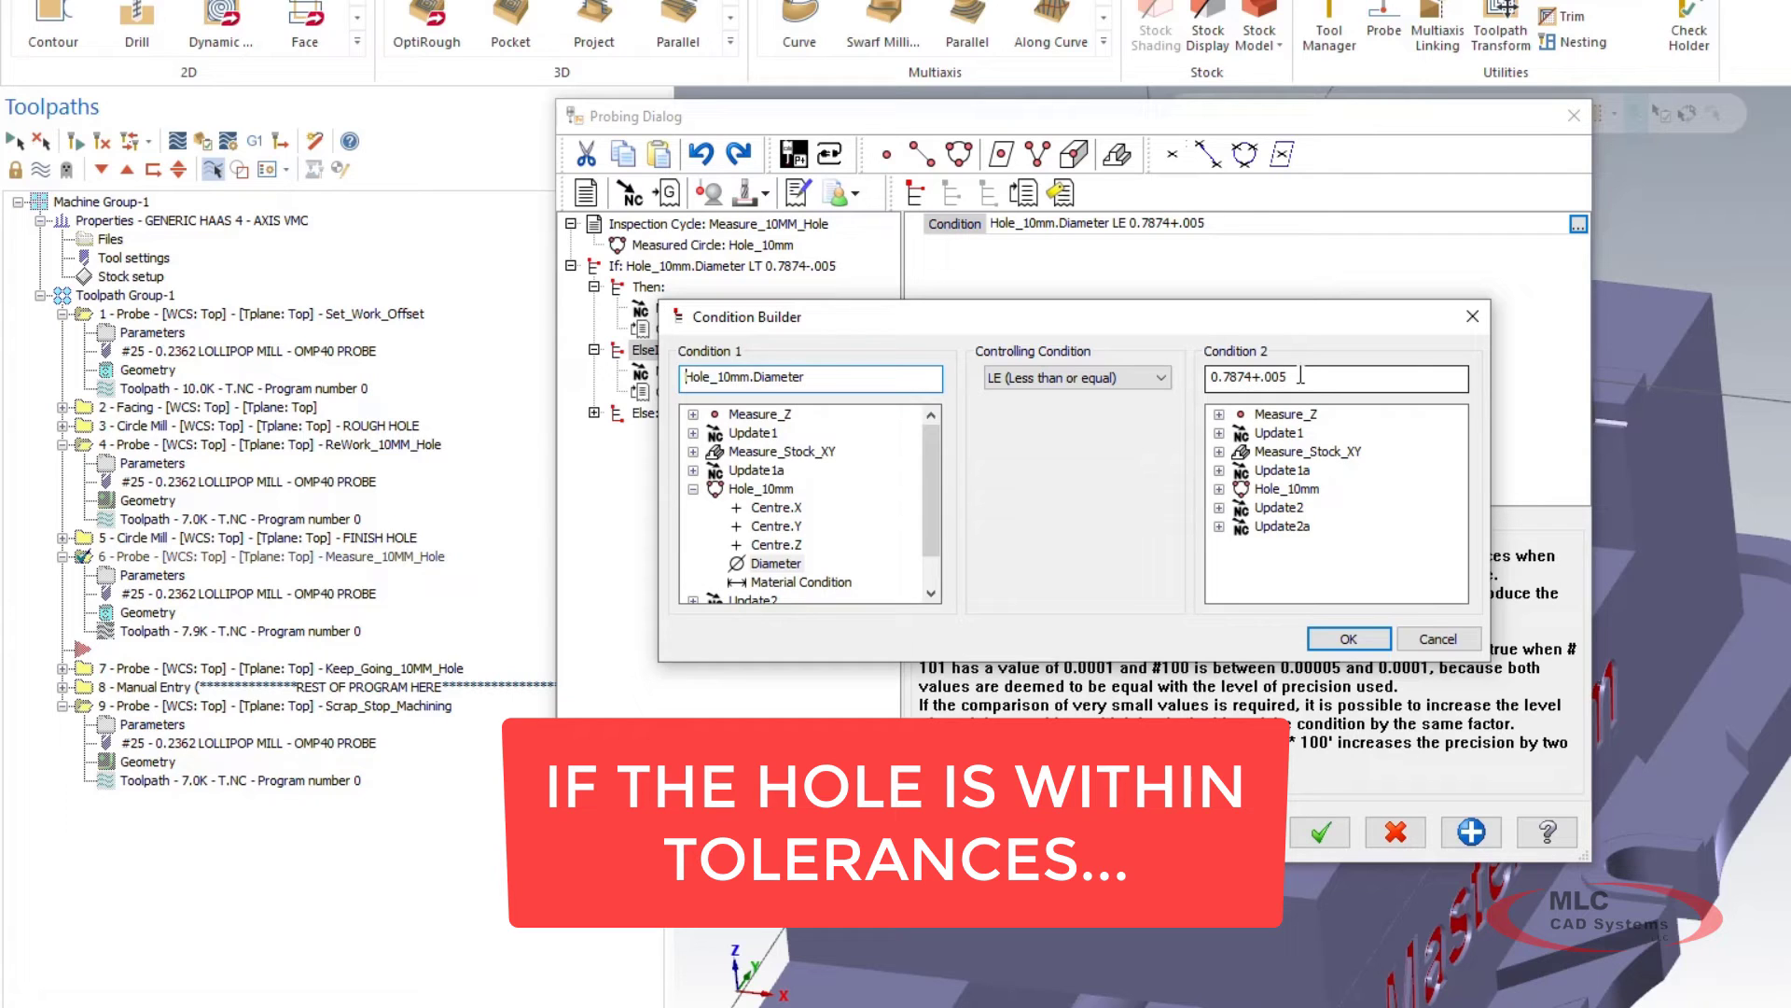
pyautogui.click(1349, 638)
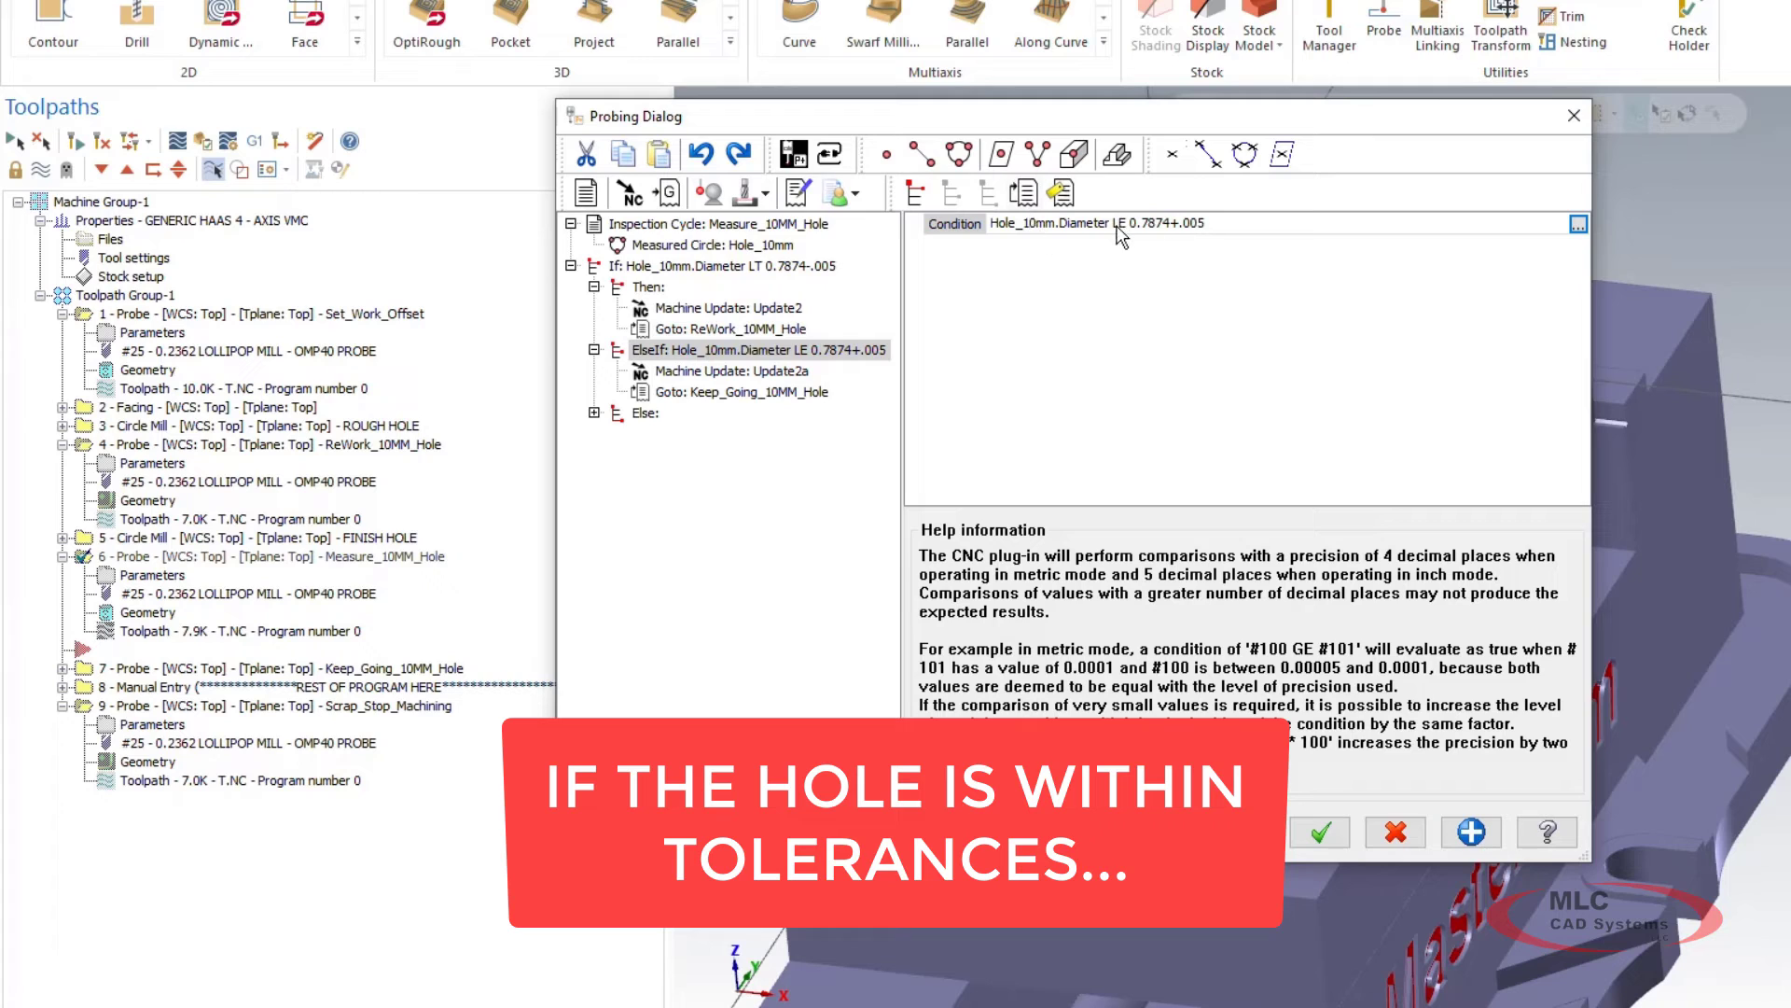
# Review Update2a and the Keep_Going_10MM_Hole jump, then show Else's Goto Scrap_Stop_Machining
pyautogui.click(758, 371)
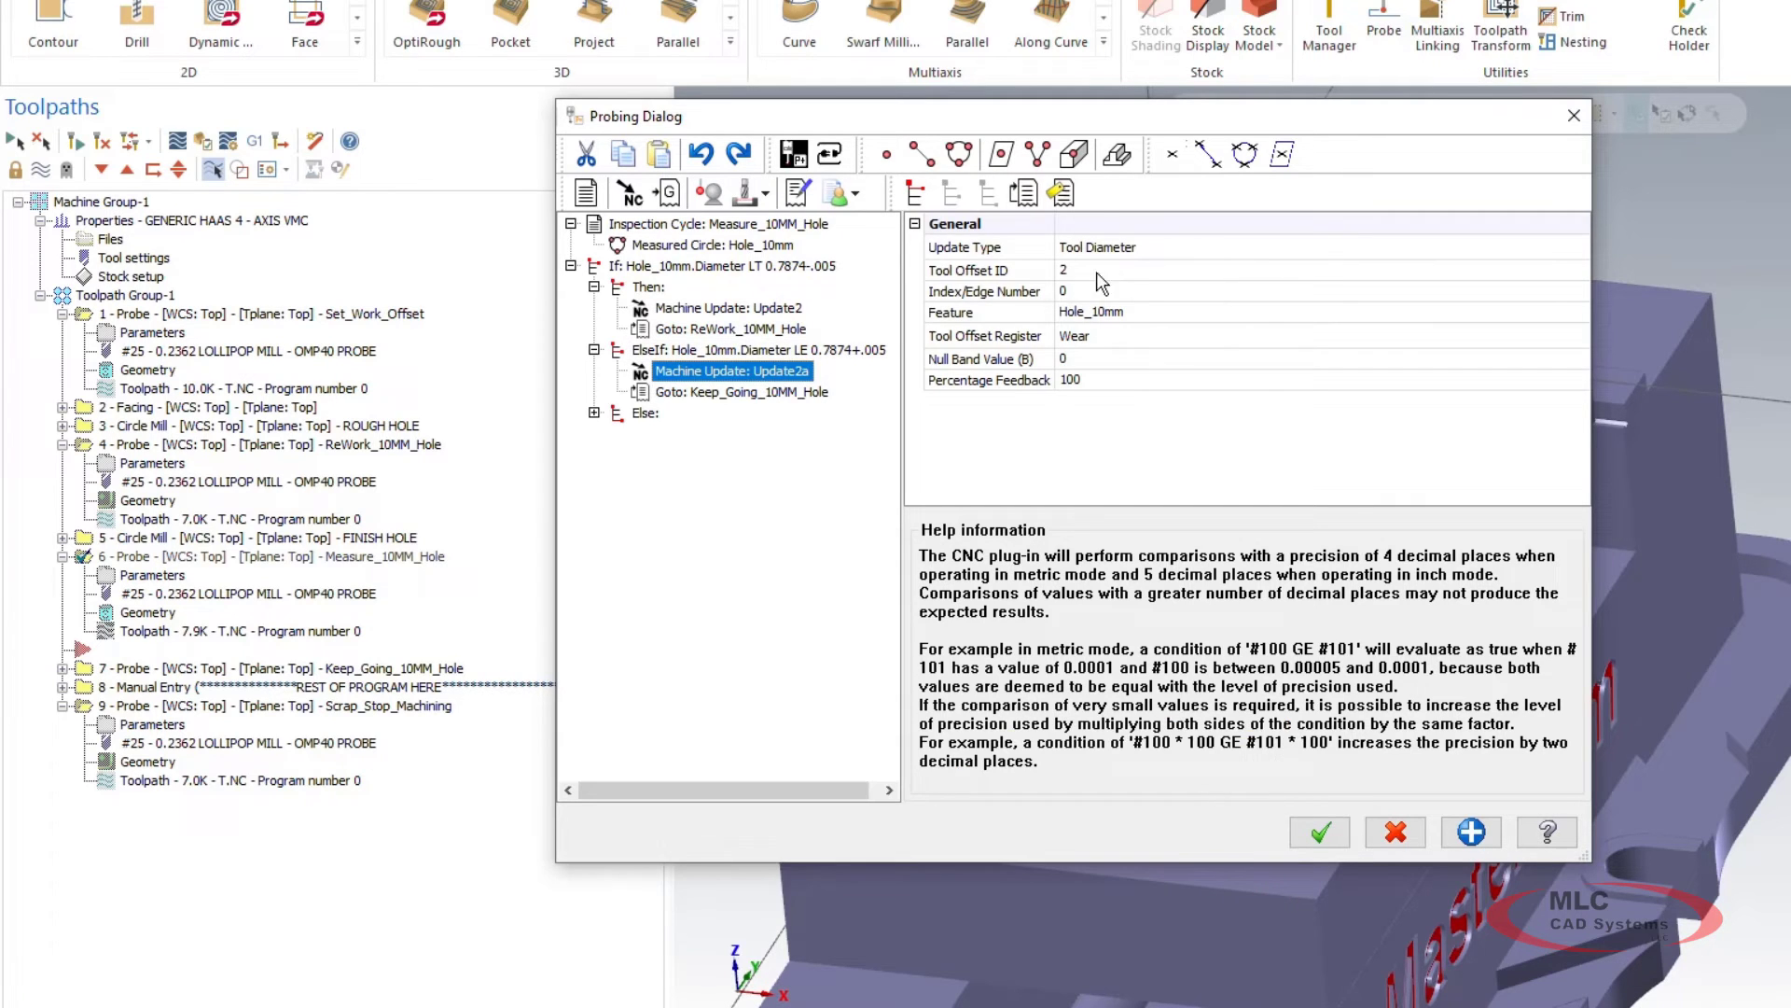
pyautogui.moveTo(1097, 356)
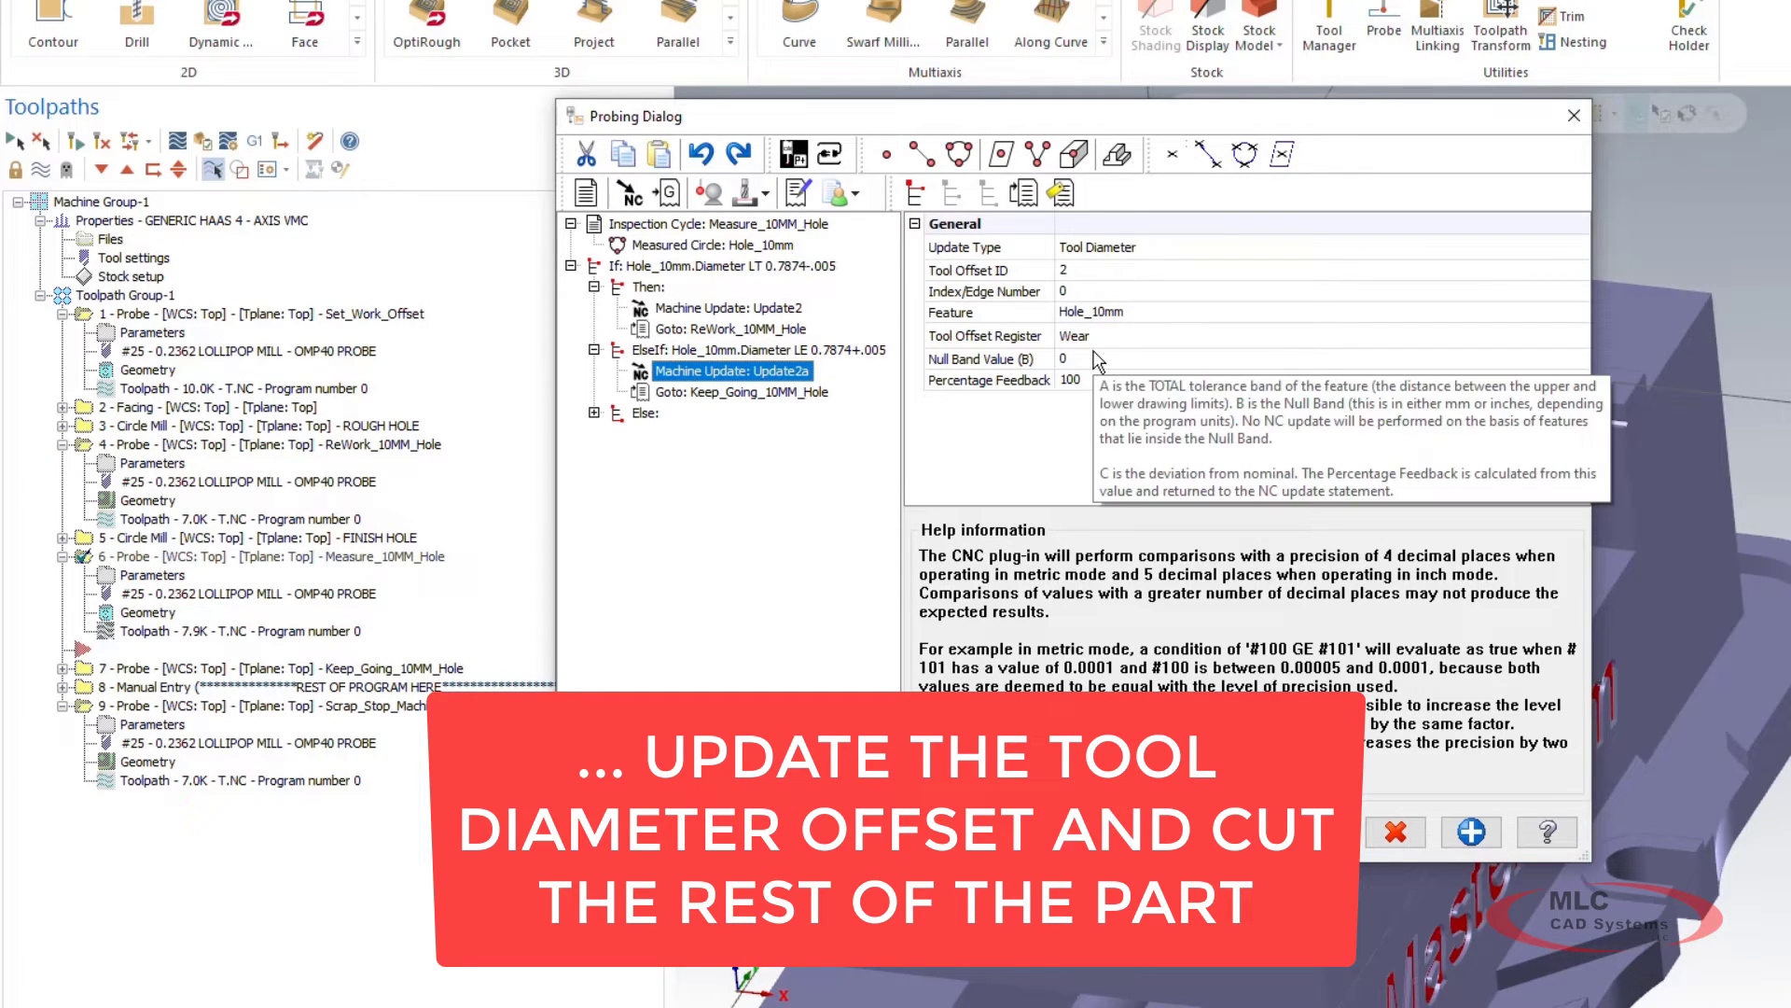
pyautogui.click(751, 392)
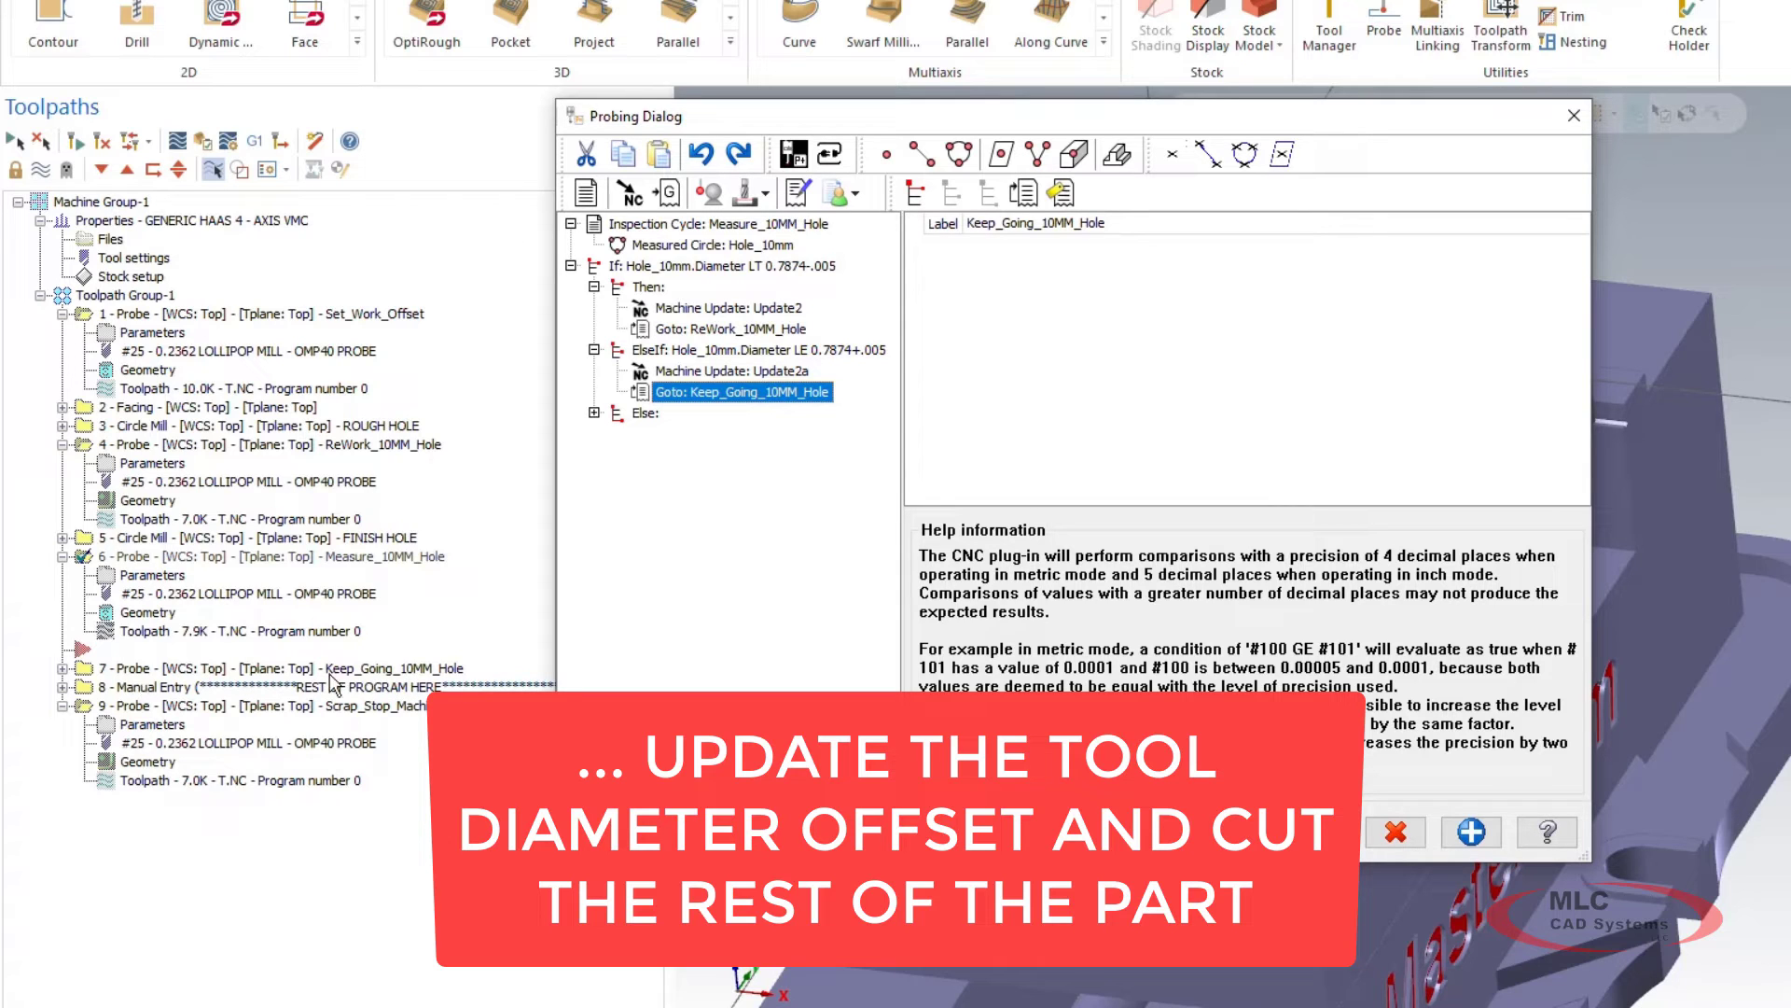
pyautogui.click(644, 414)
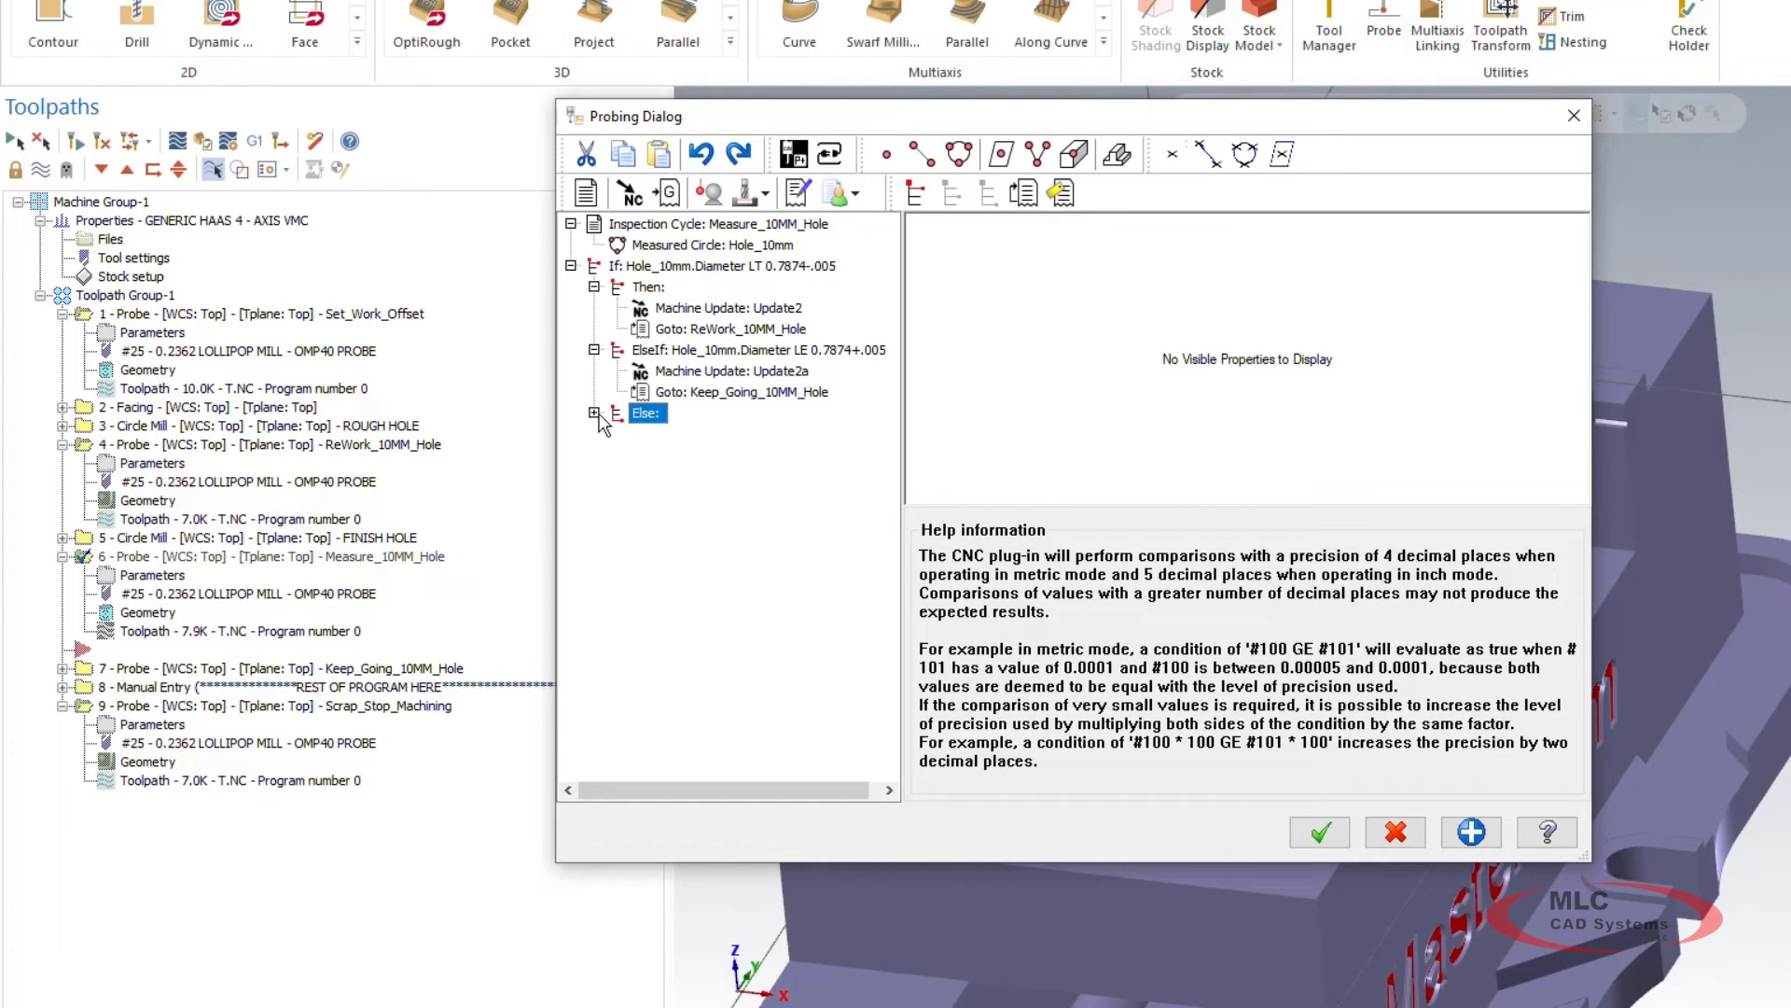
pyautogui.doubleClick(642, 420)
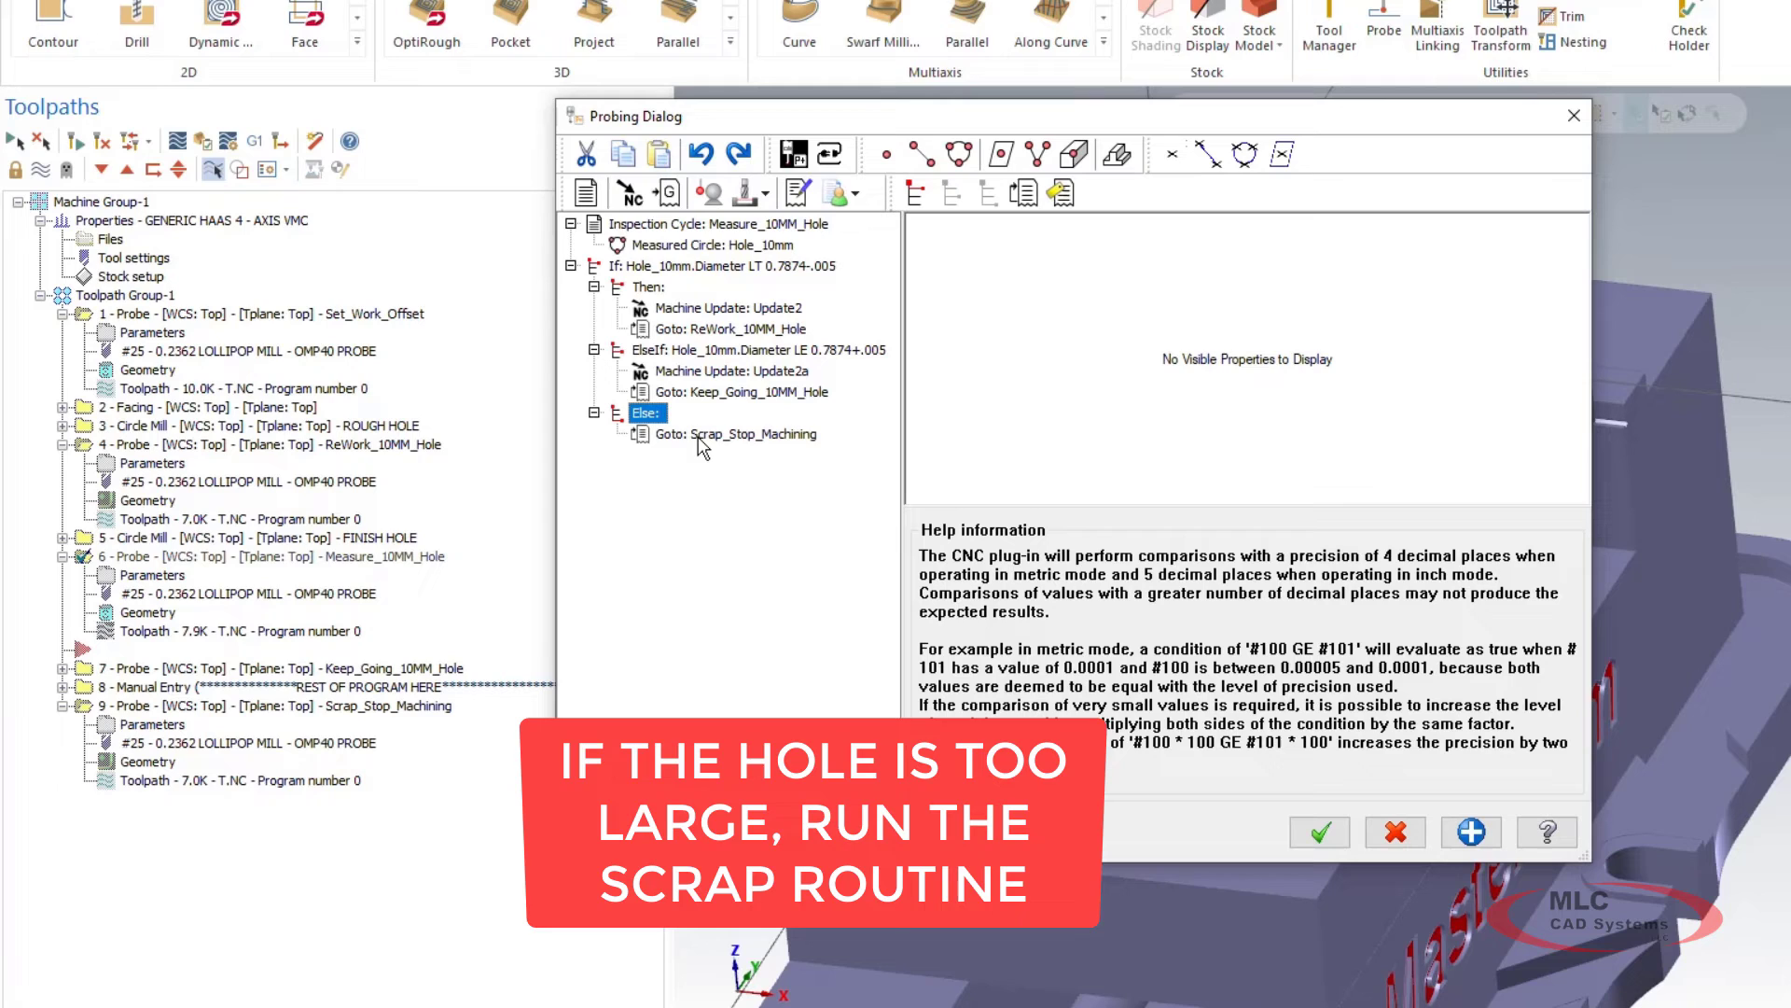
pyautogui.click(726, 436)
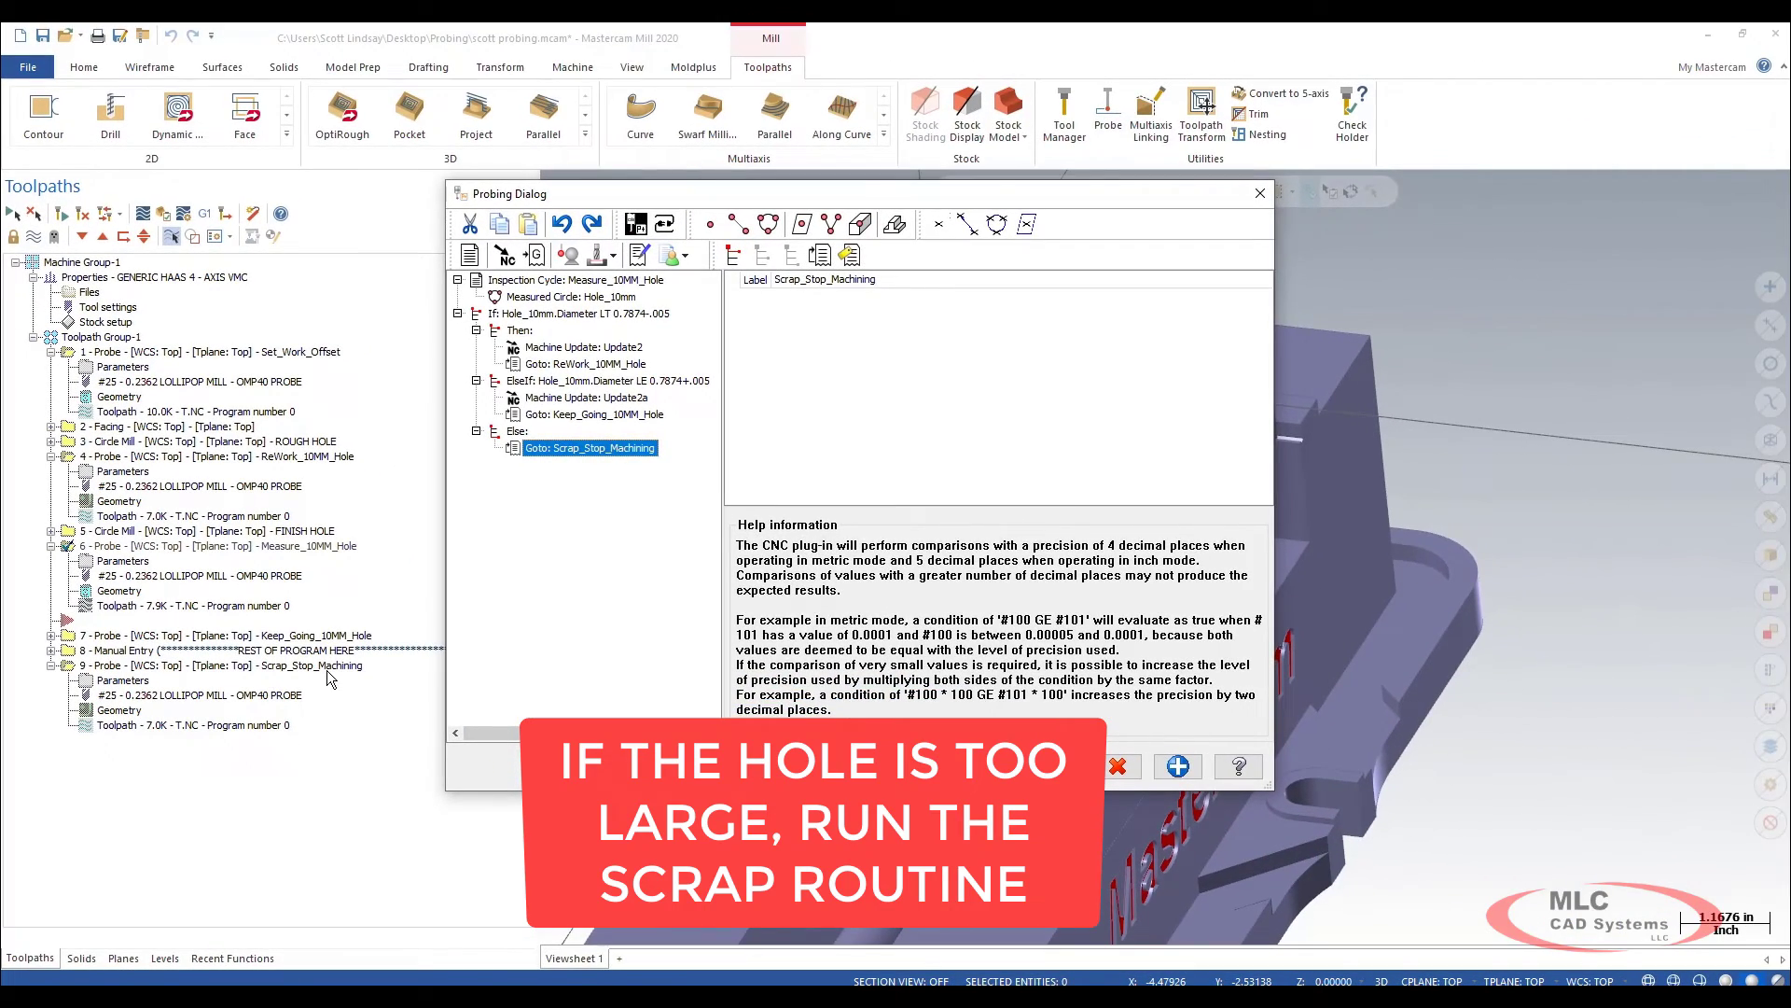
# Close the probing dialog and post all toolpaths to T.NC, replacing the existing file
pyautogui.press('Return')
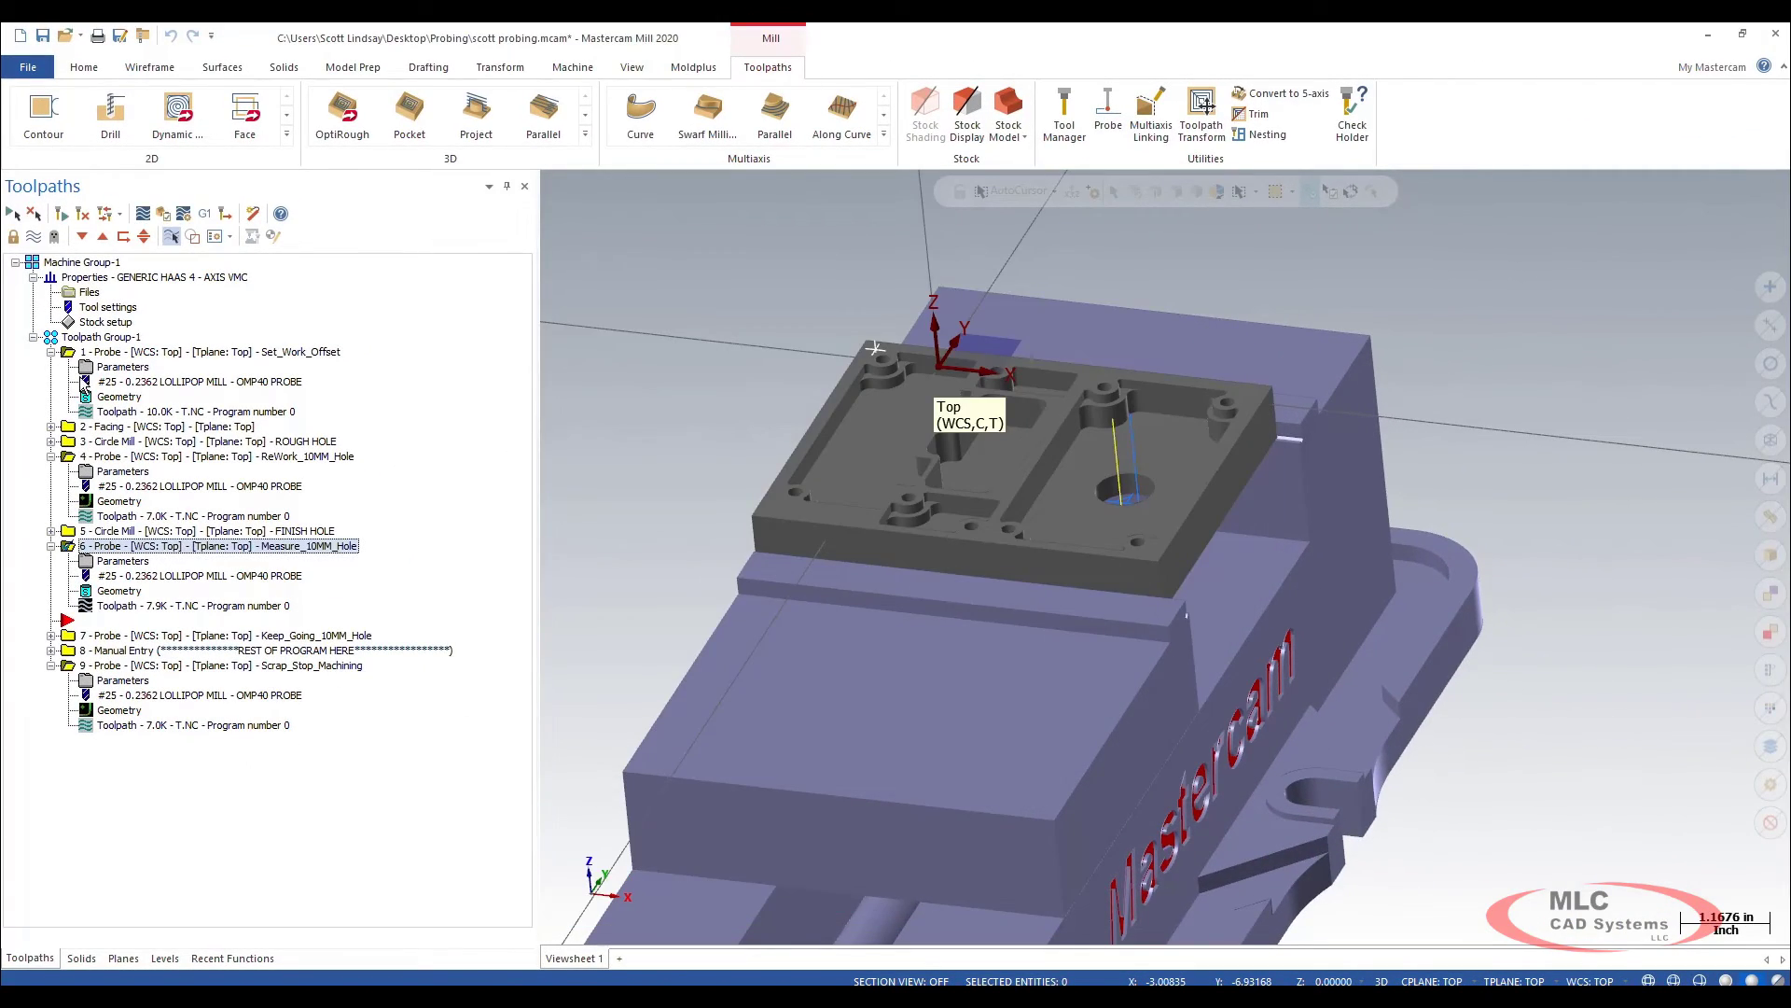
pyautogui.click(100, 338)
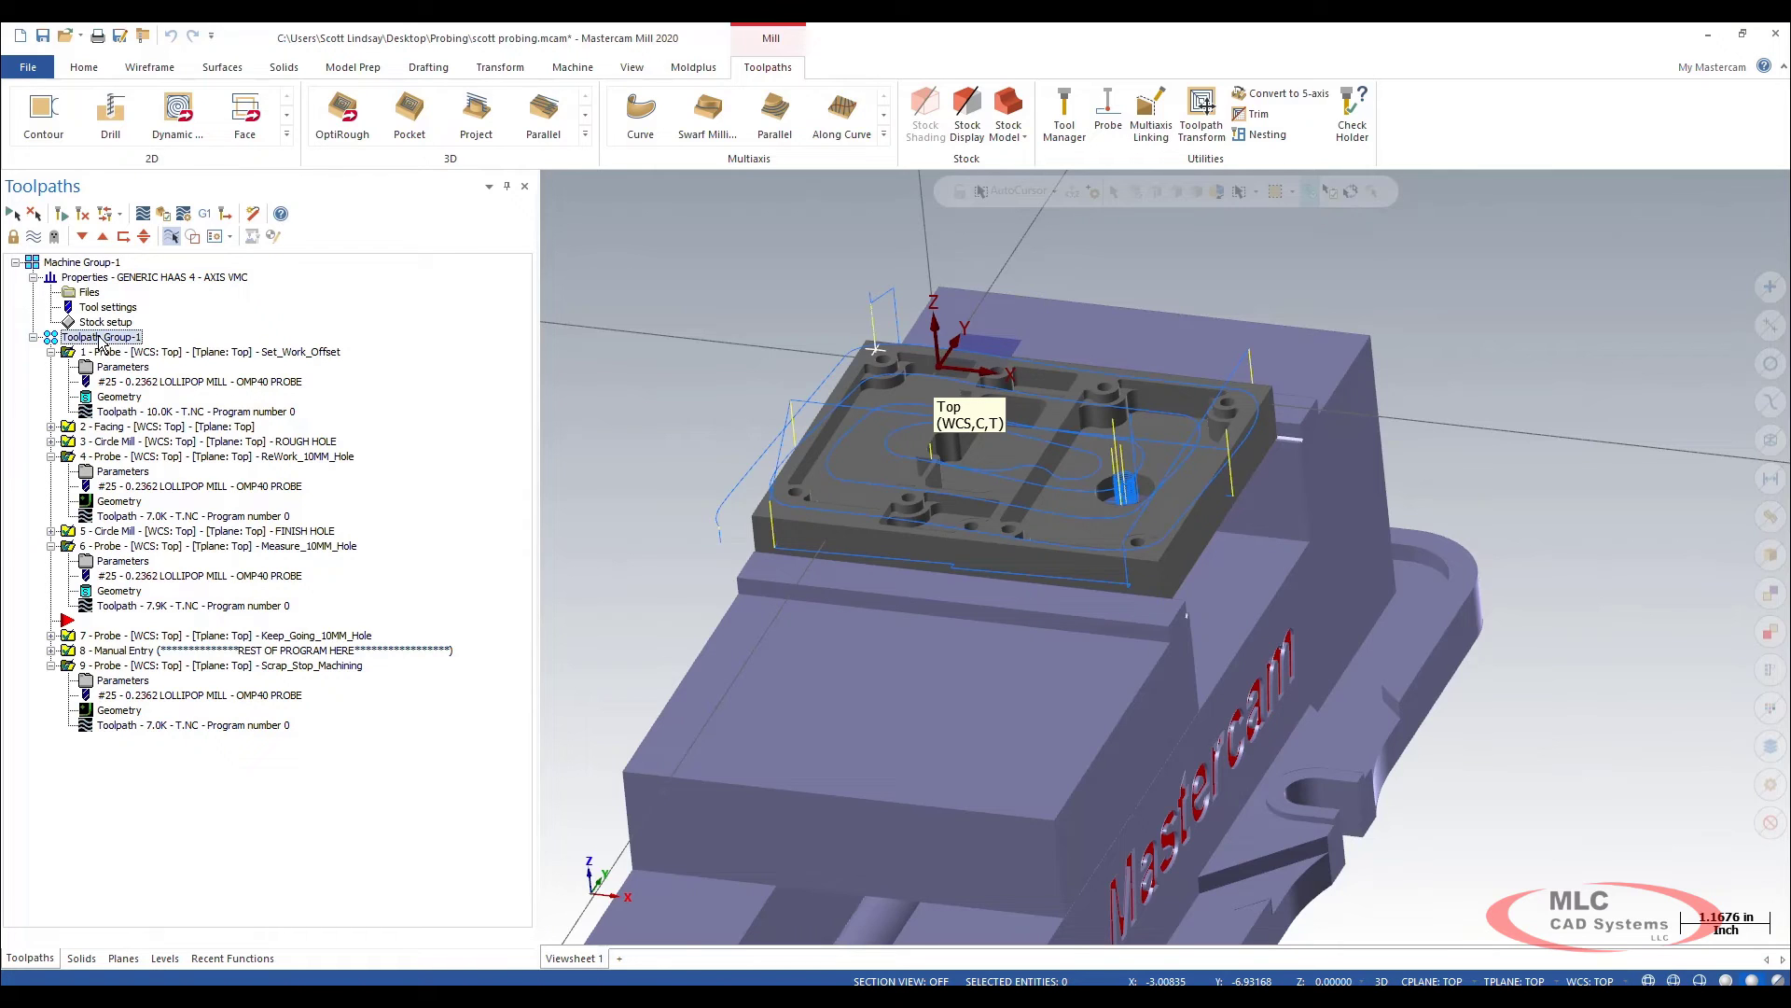
pyautogui.click(206, 215)
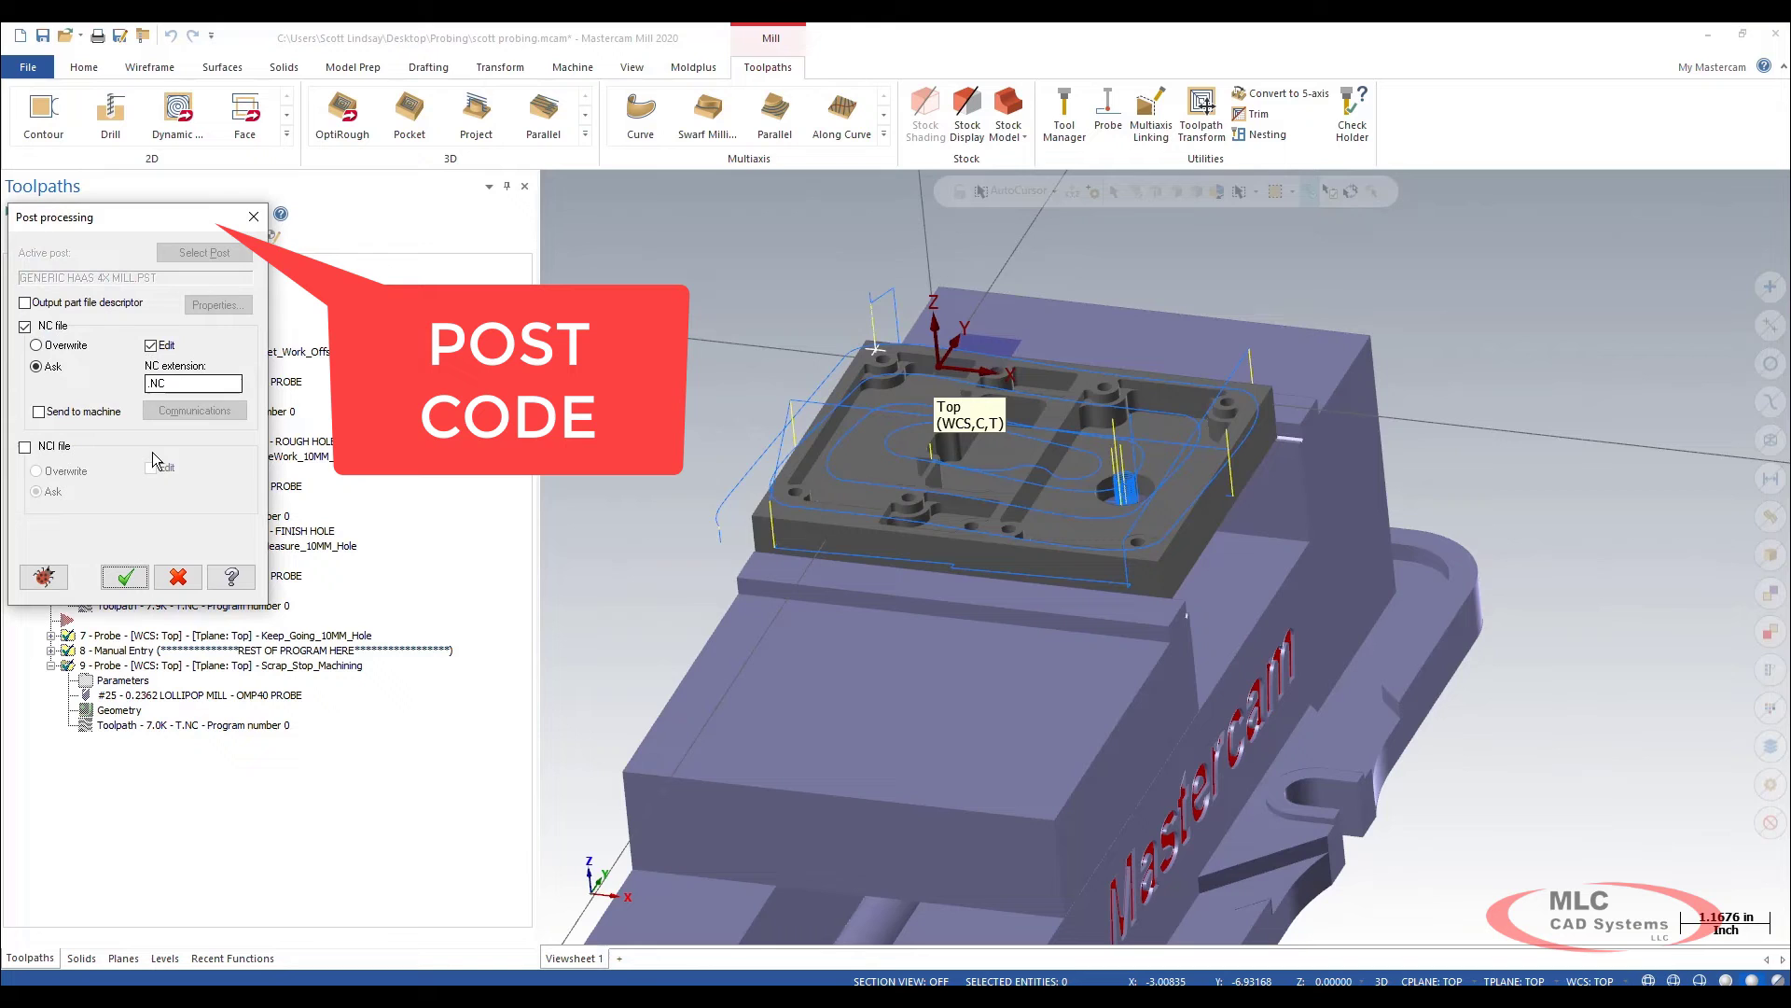
pyautogui.click(126, 576)
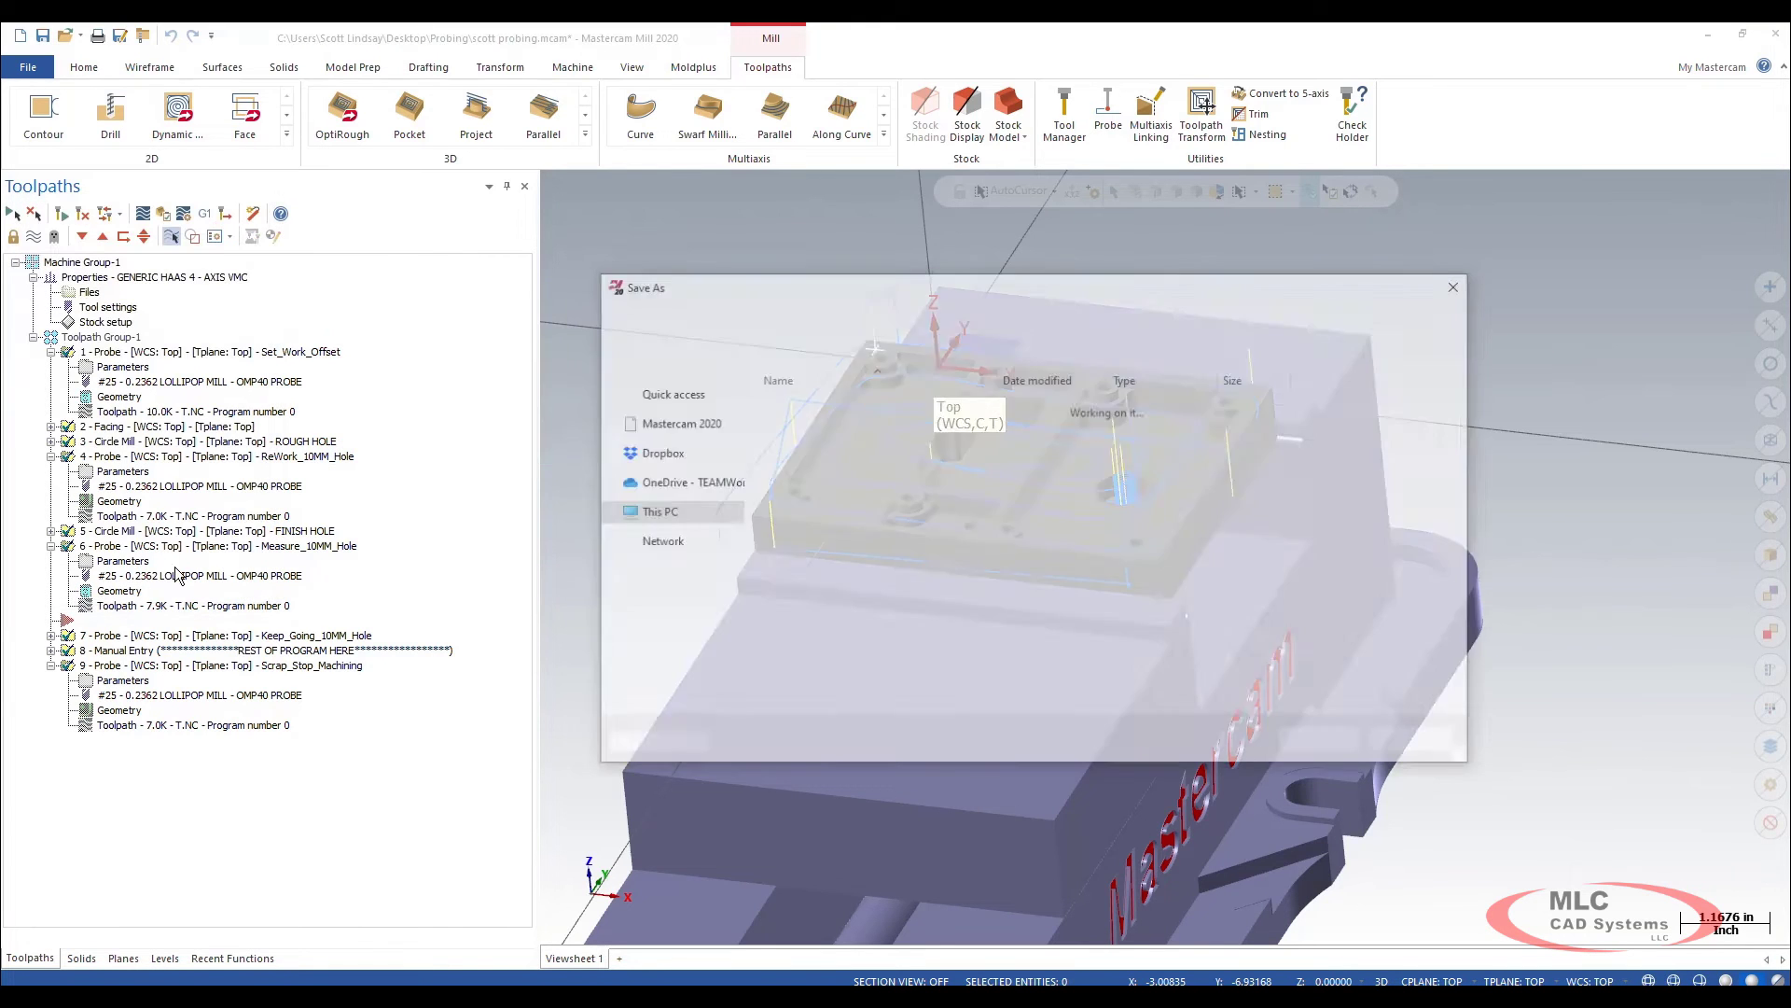
pyautogui.click(1324, 742)
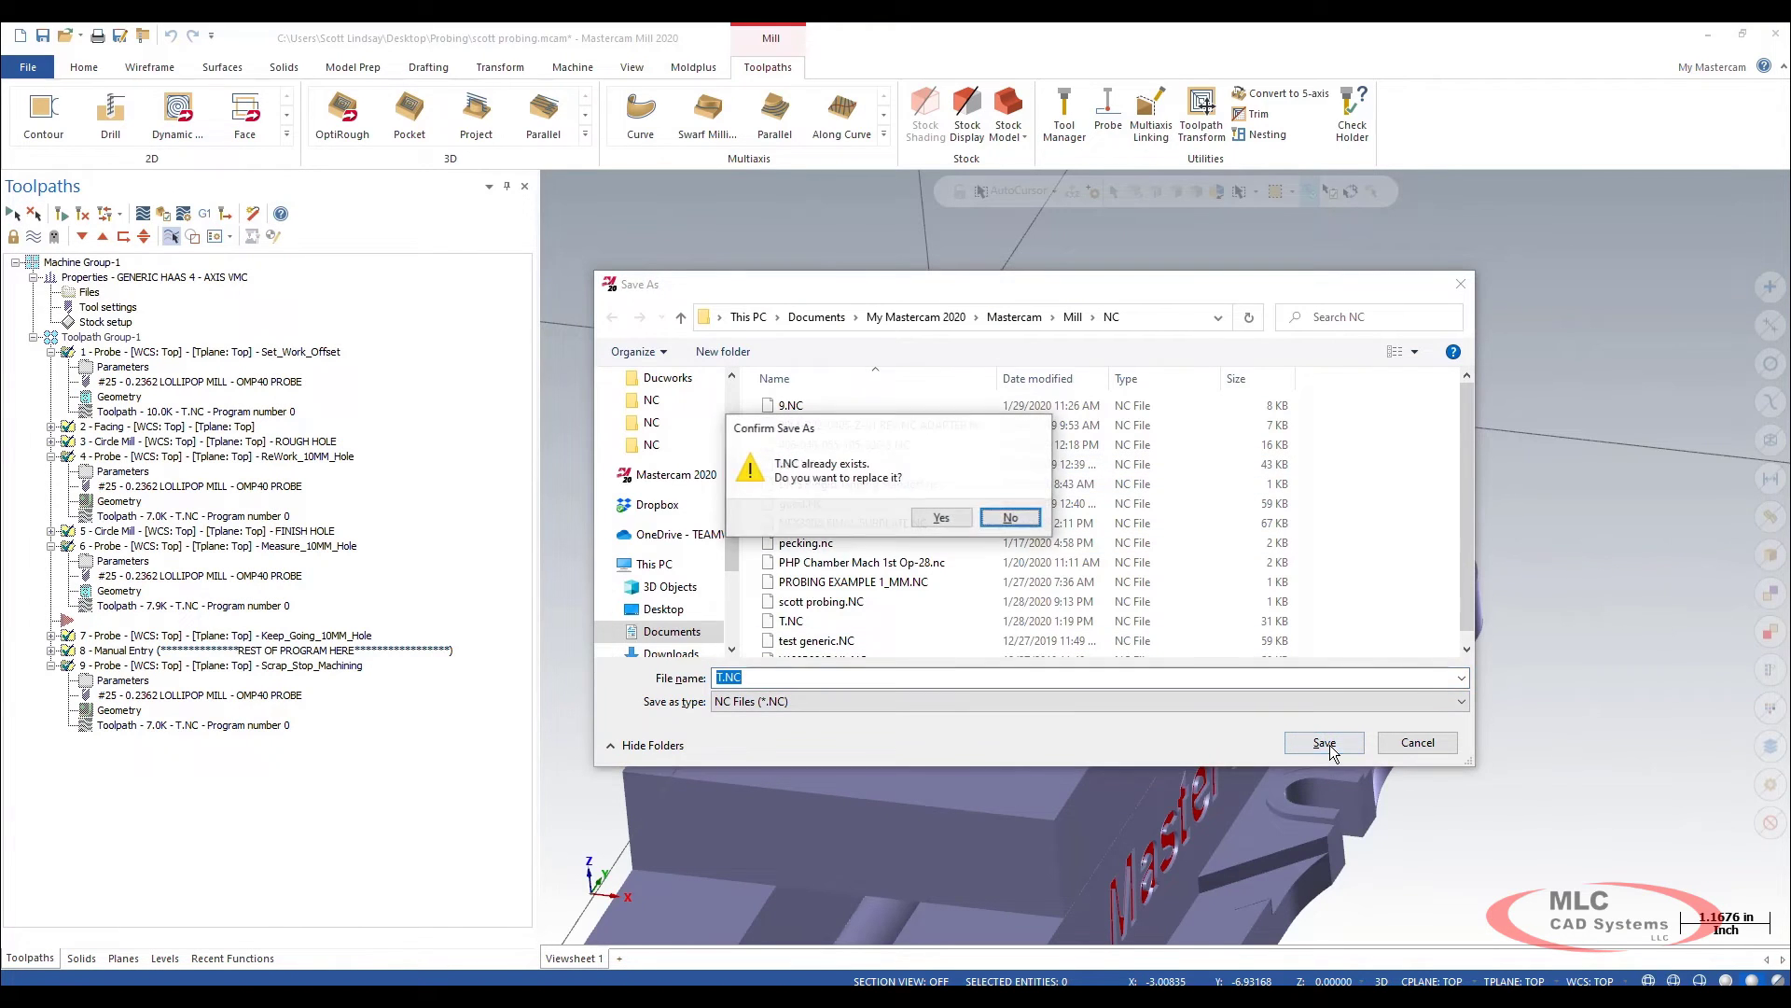
pyautogui.click(931, 515)
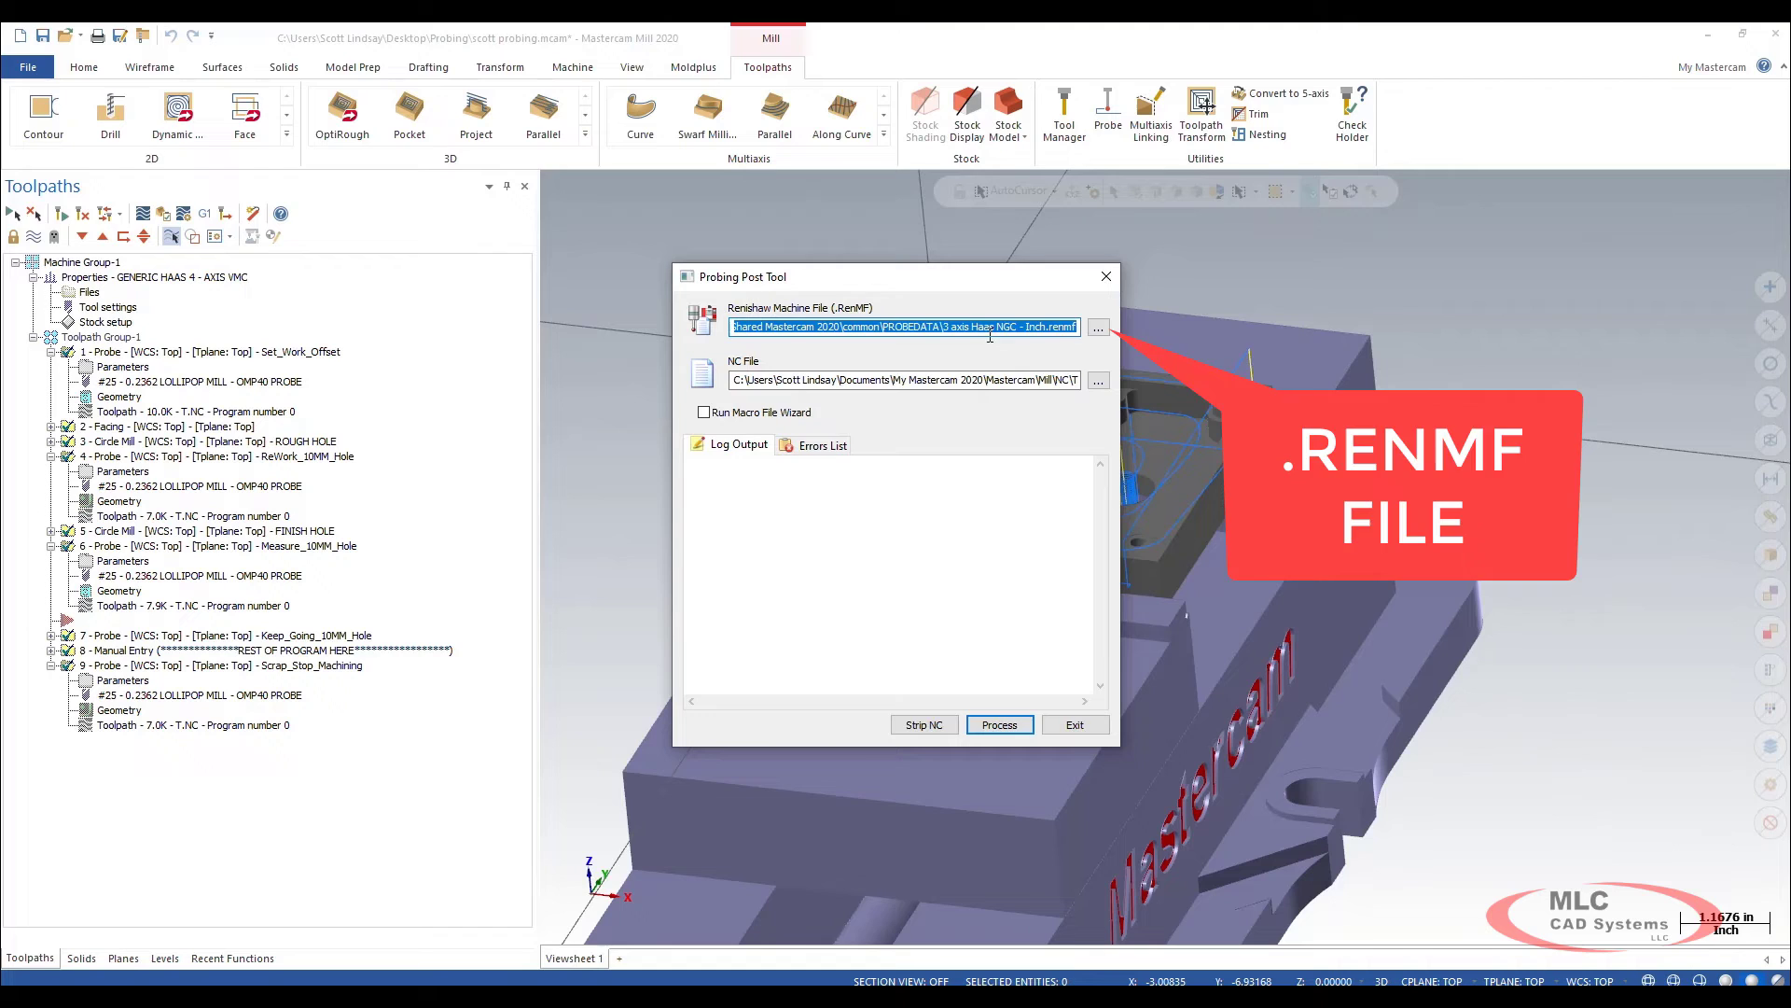
# Process the NC file in the Probing Post Tool, confirm Validation Successful and Succeeded, and close it
pyautogui.click(1008, 727)
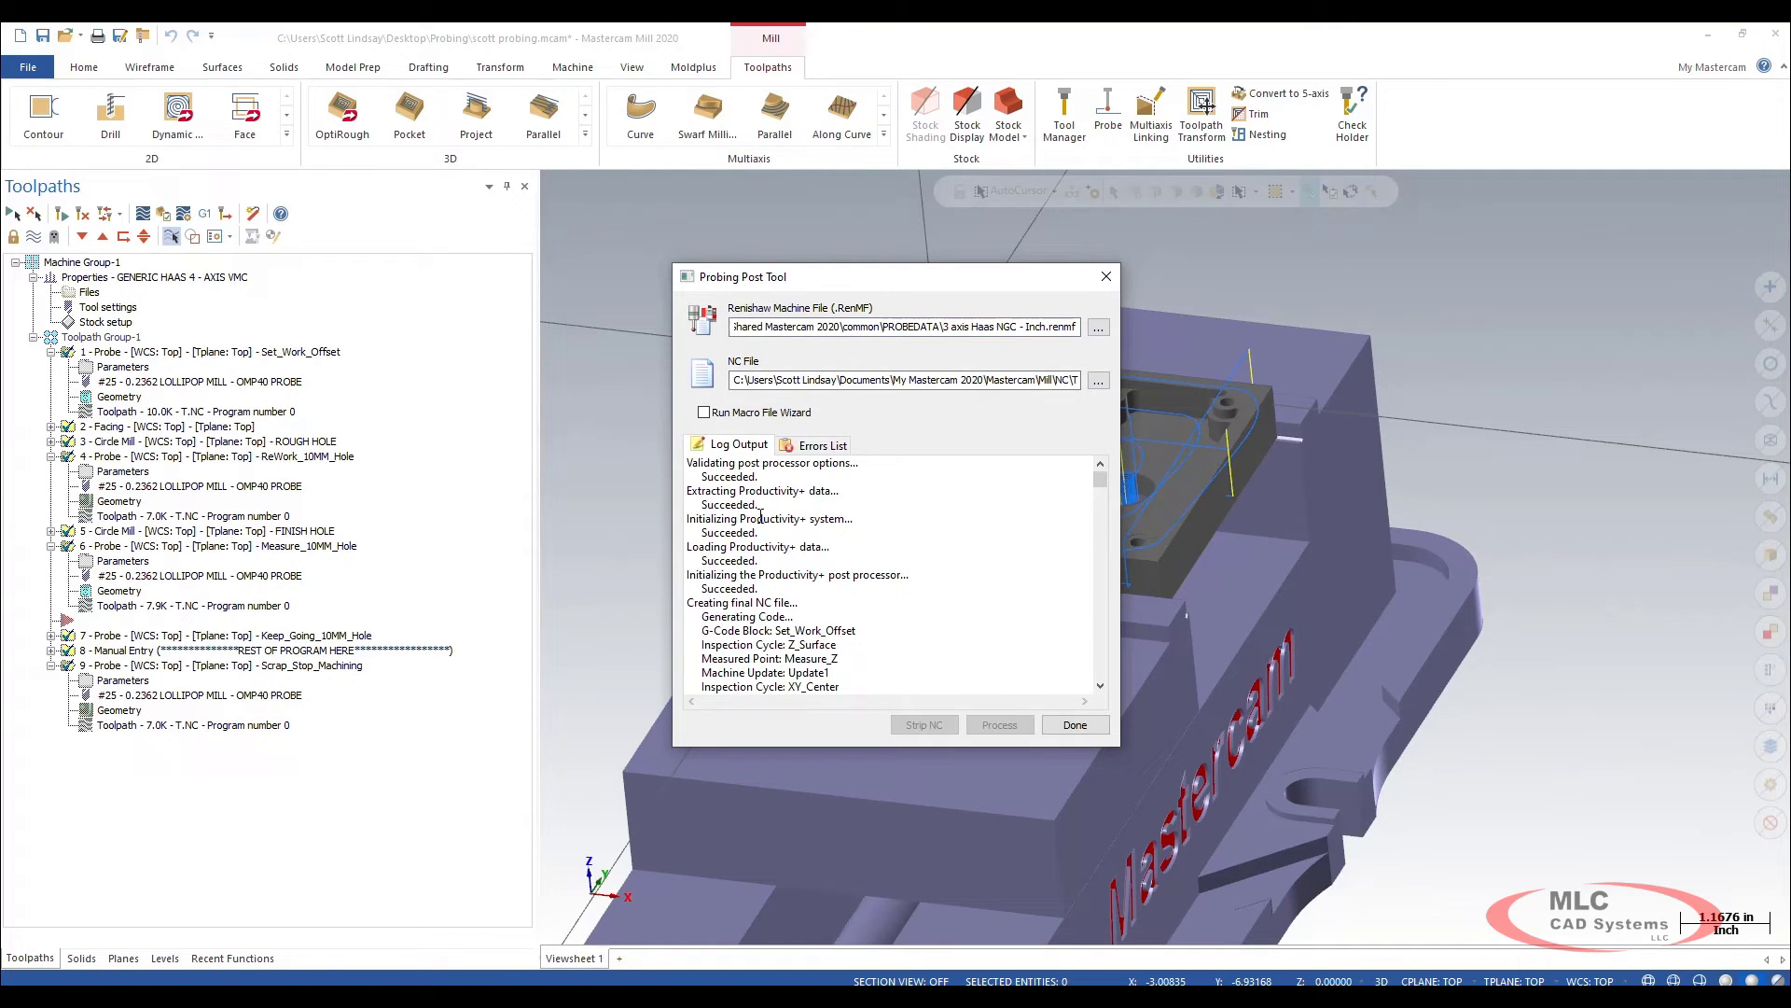
pyautogui.scroll(-10, 744, 519)
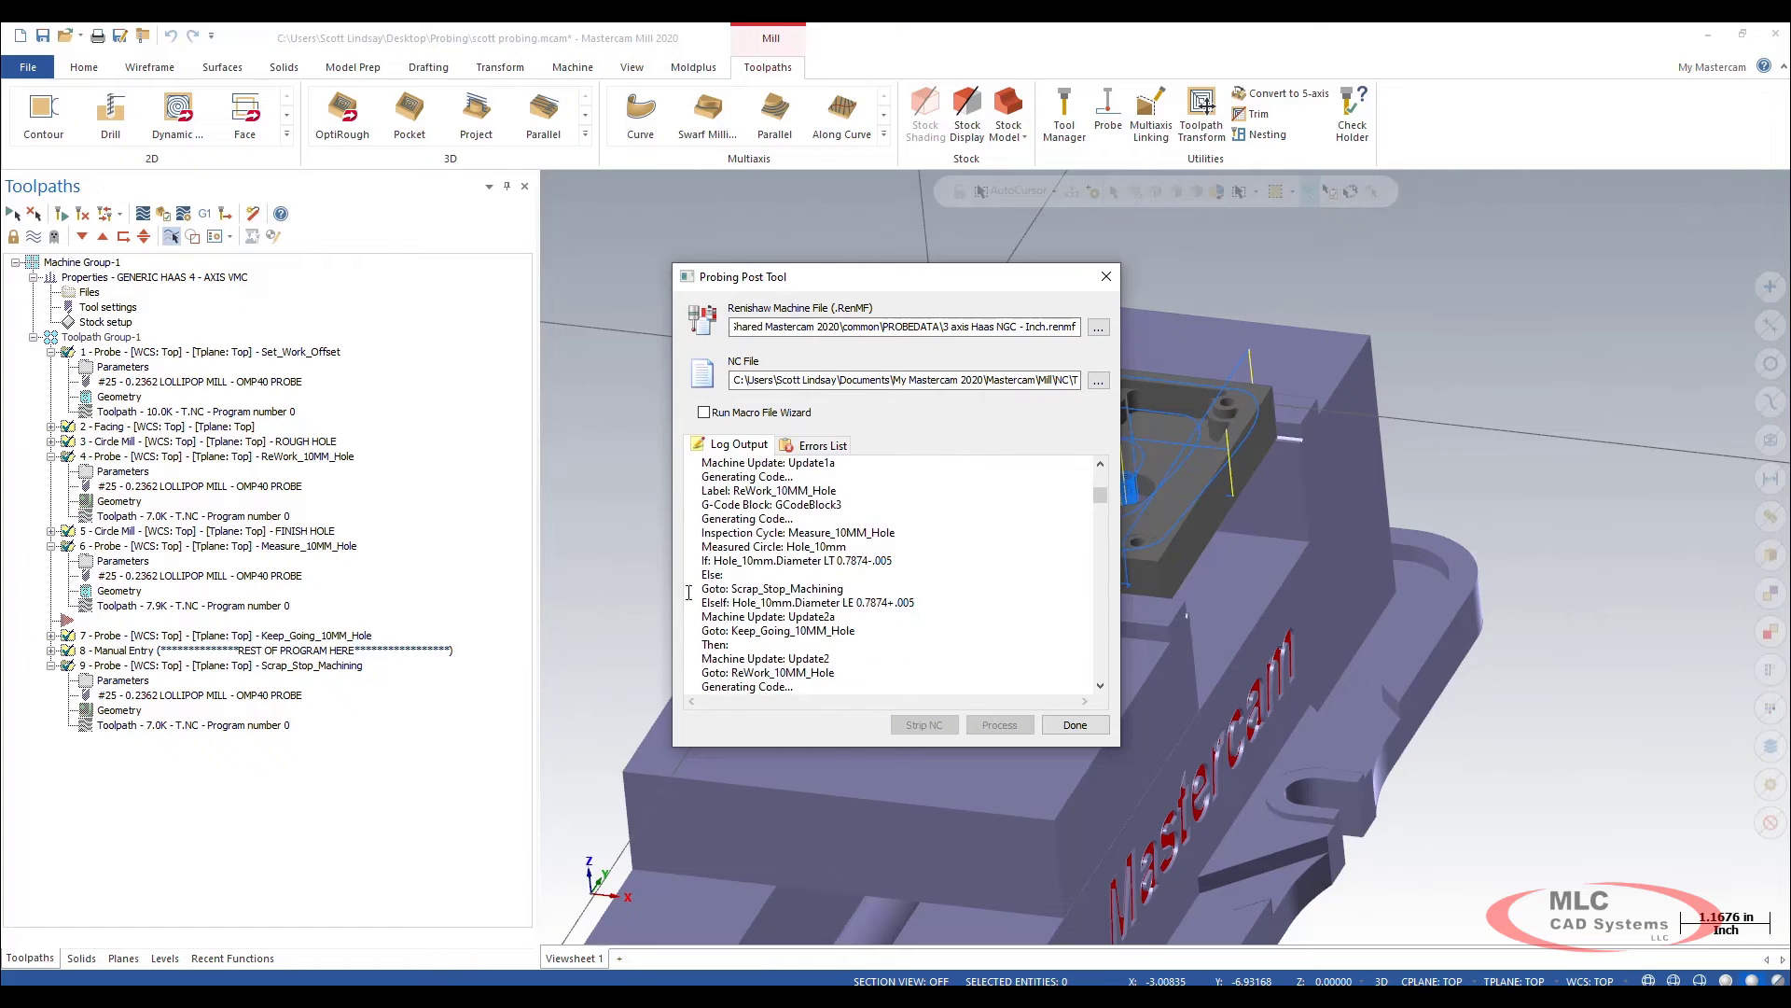
pyautogui.scroll(-8, 737, 457)
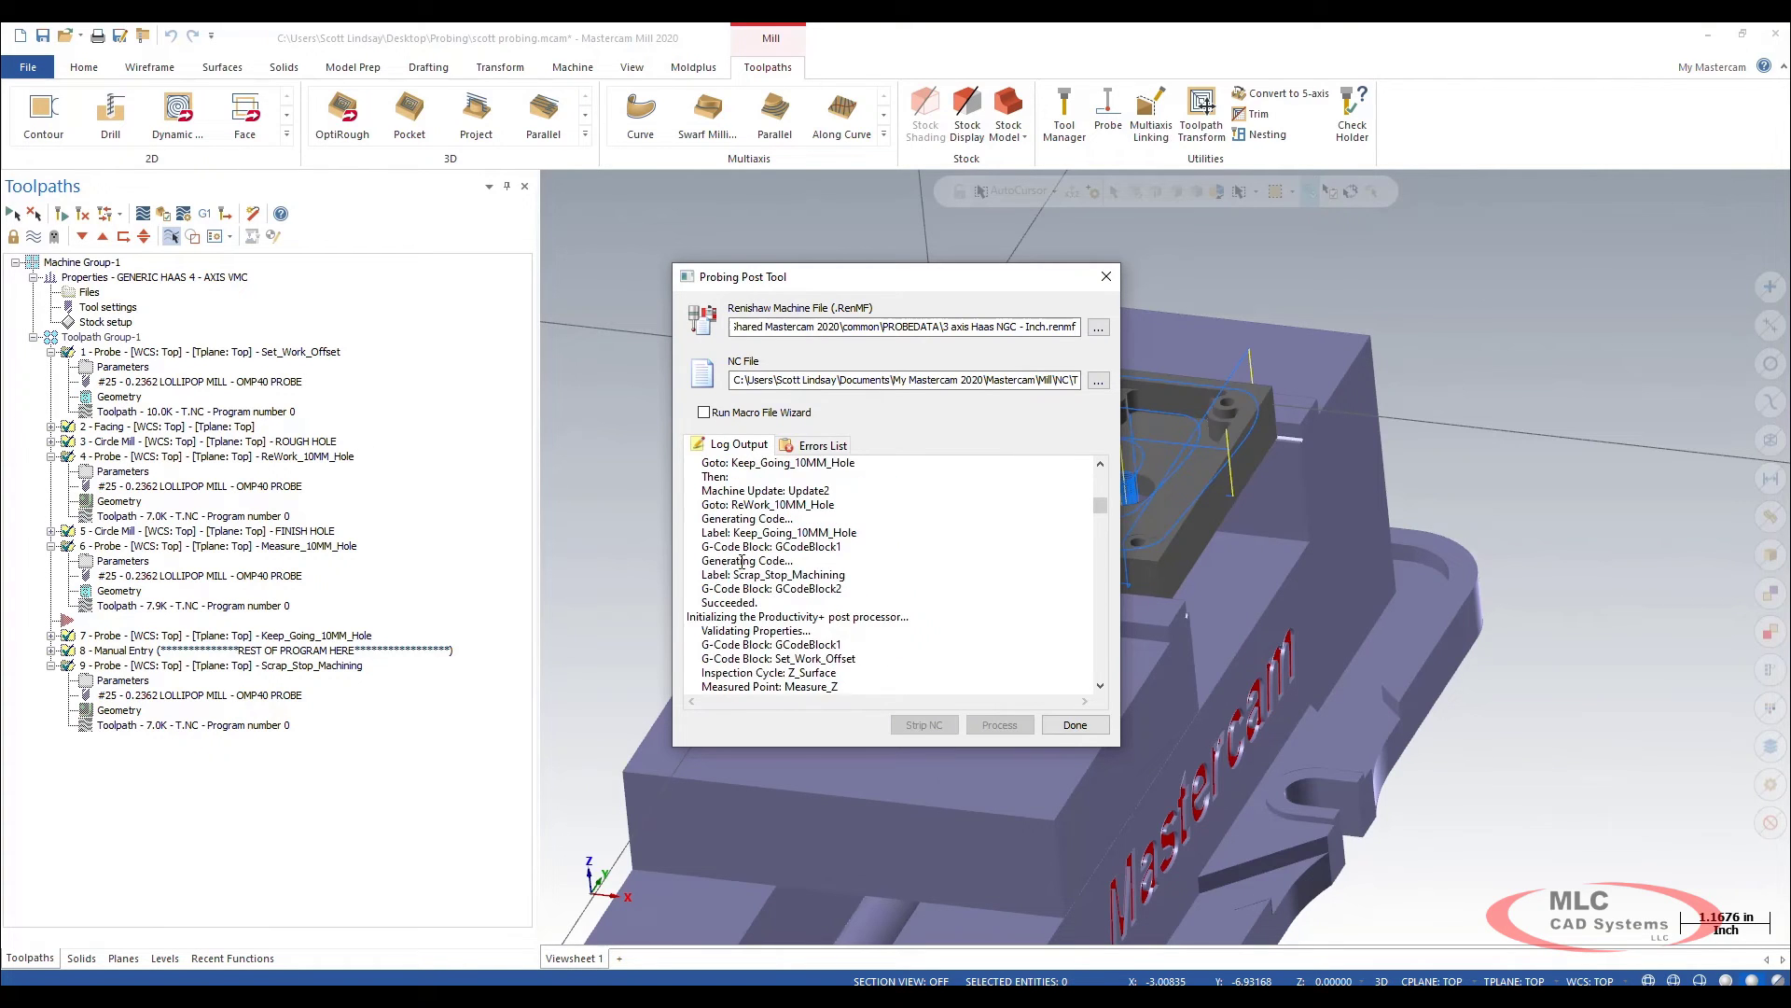
pyautogui.scroll(-10, 779, 538)
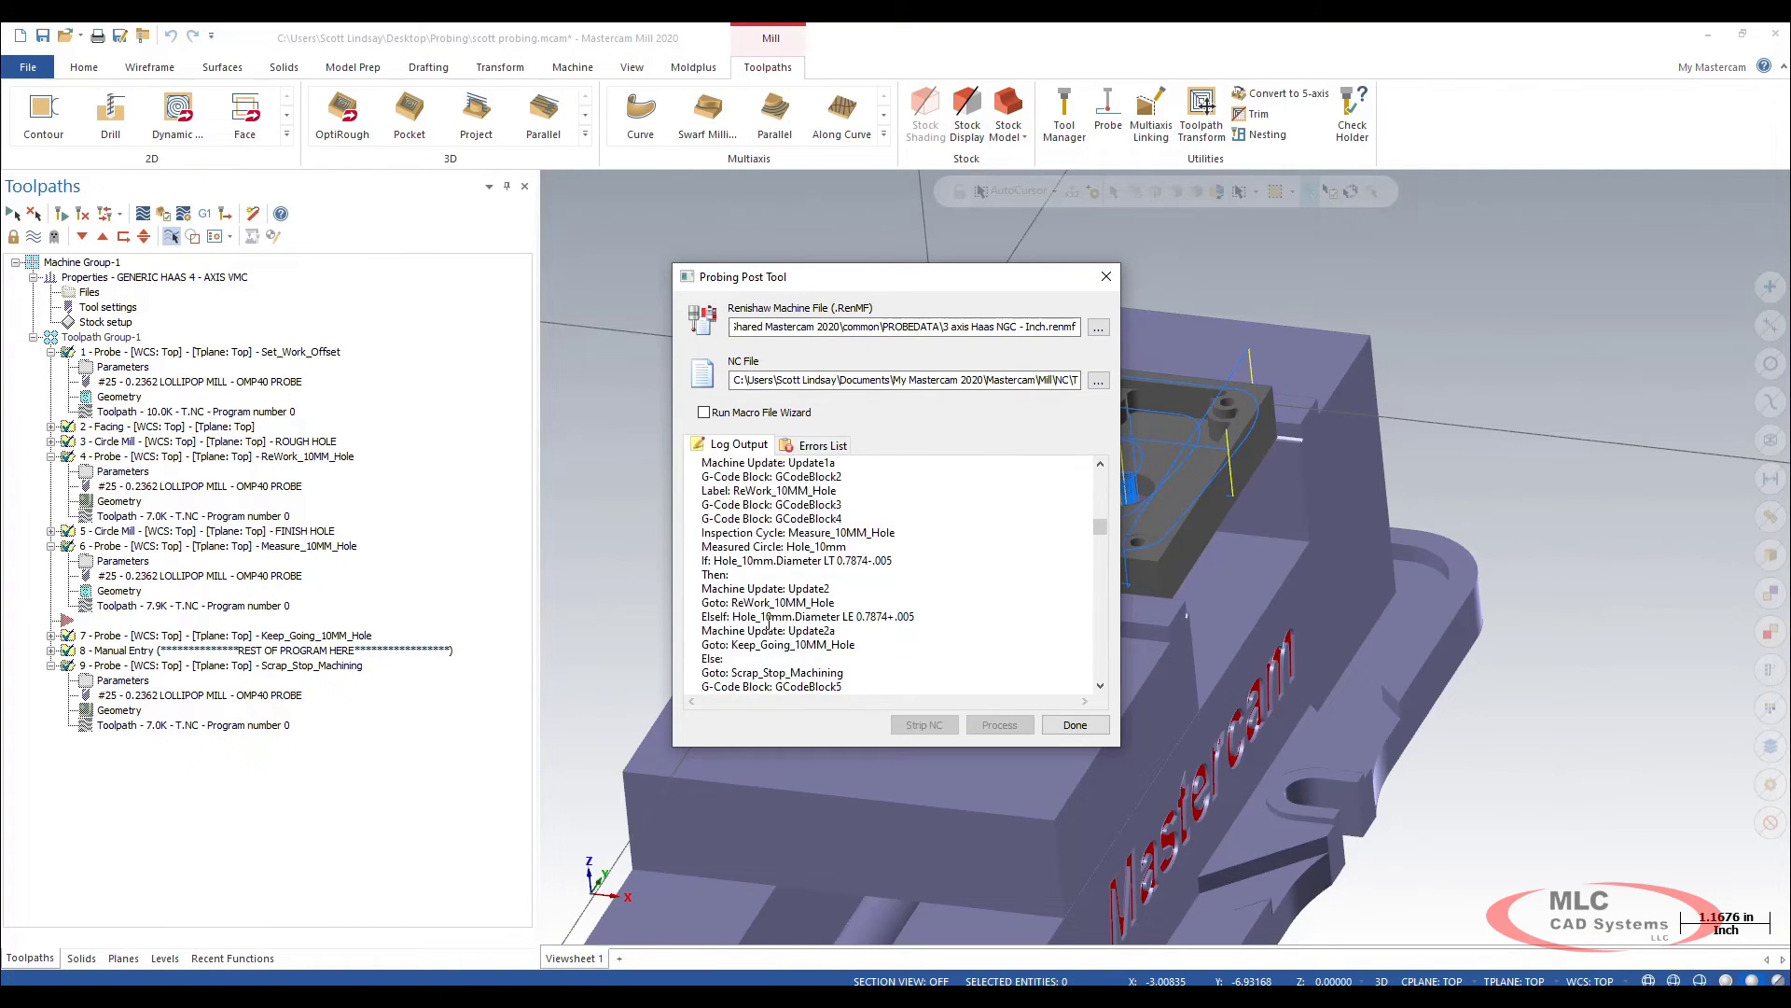
pyautogui.scroll(-1, 747, 585)
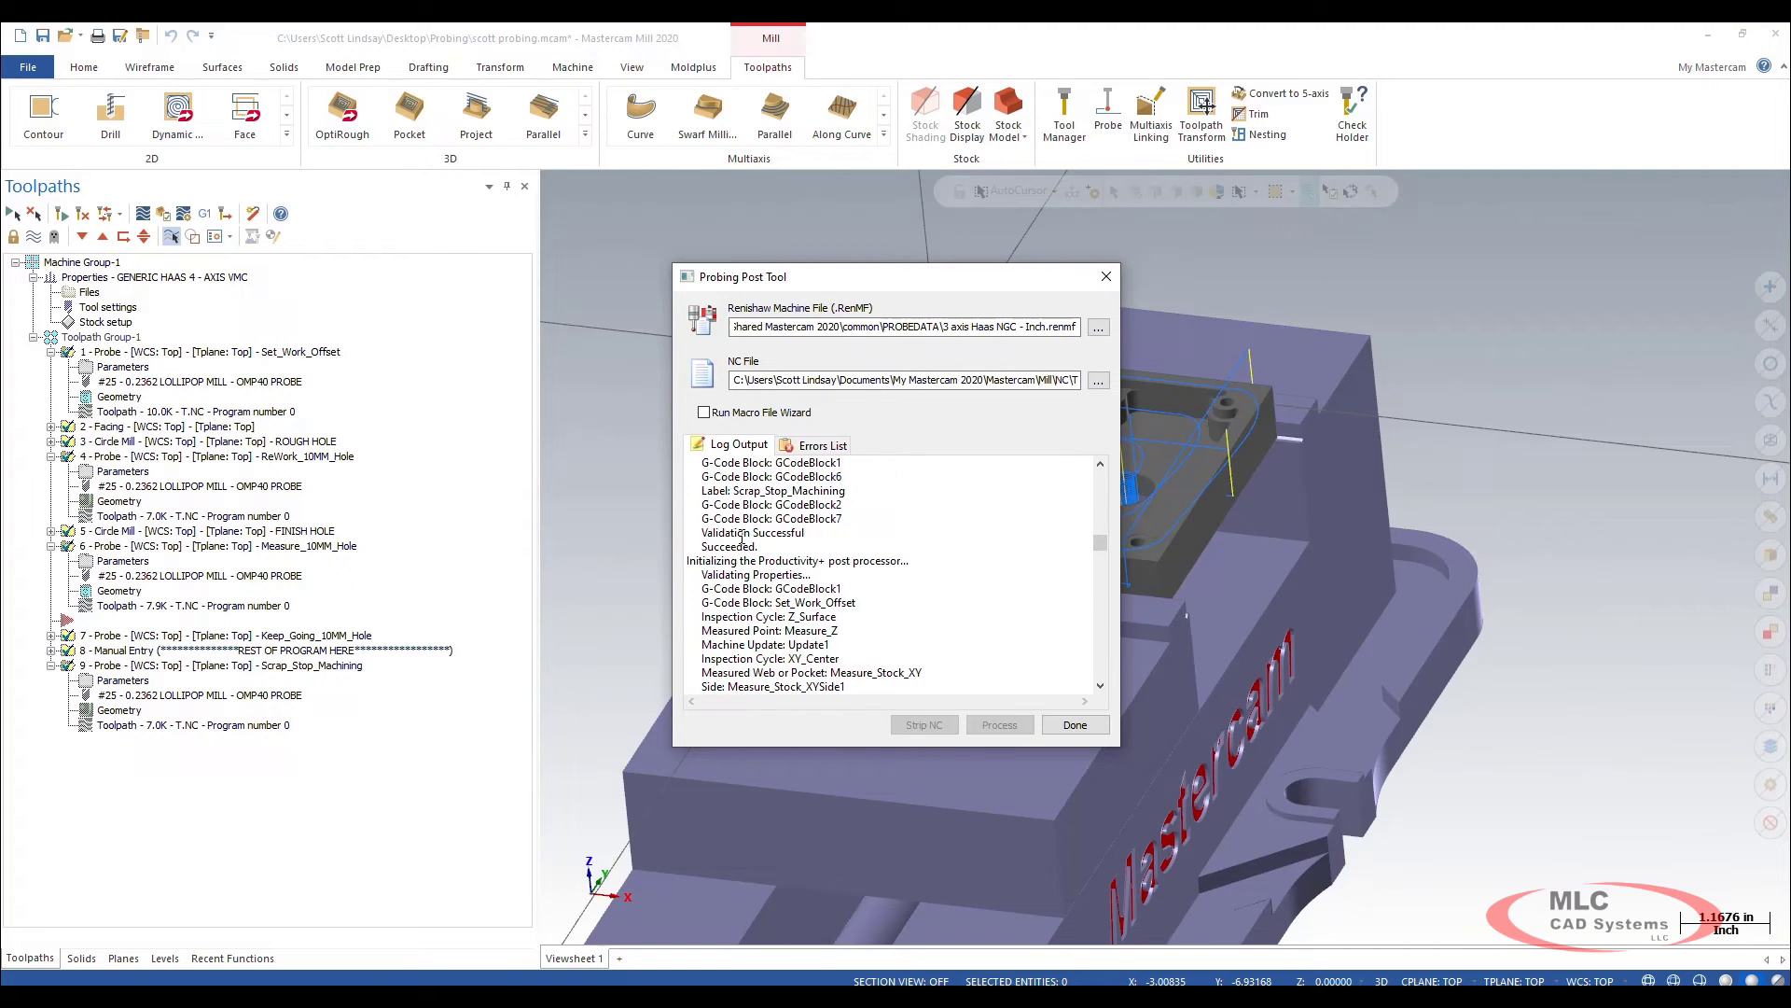
pyautogui.scroll(-6, 712, 553)
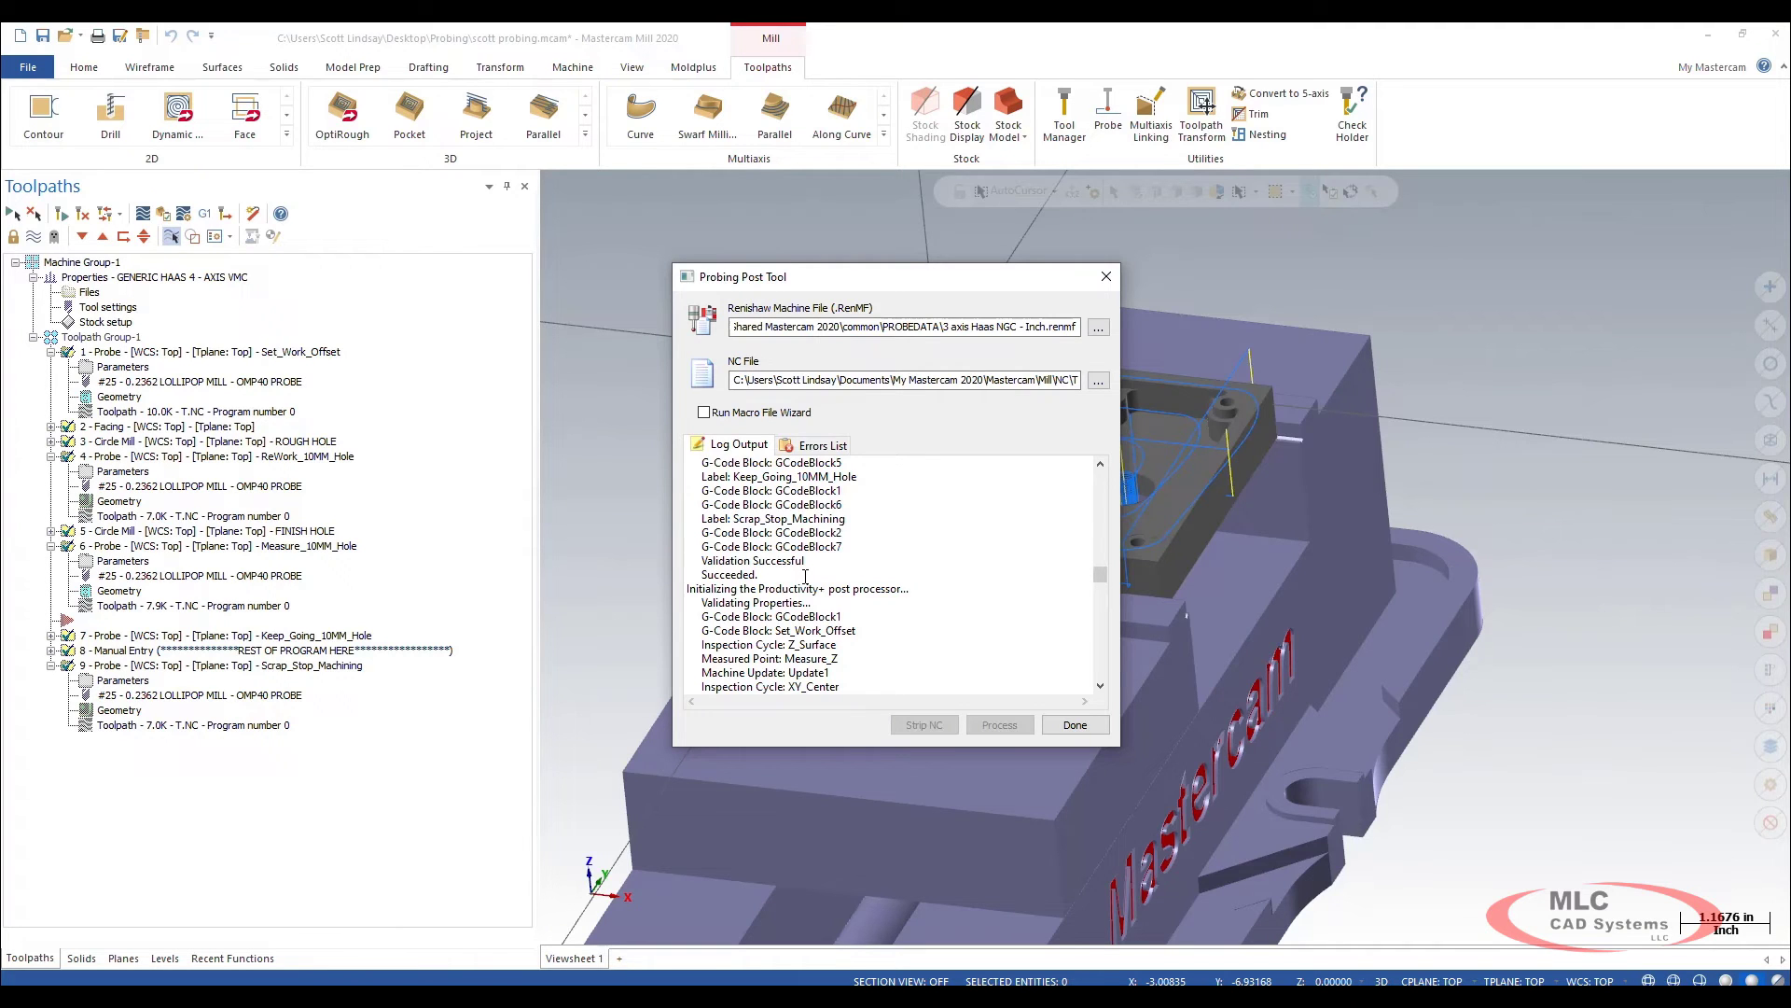
pyautogui.scroll(-10, 805, 577)
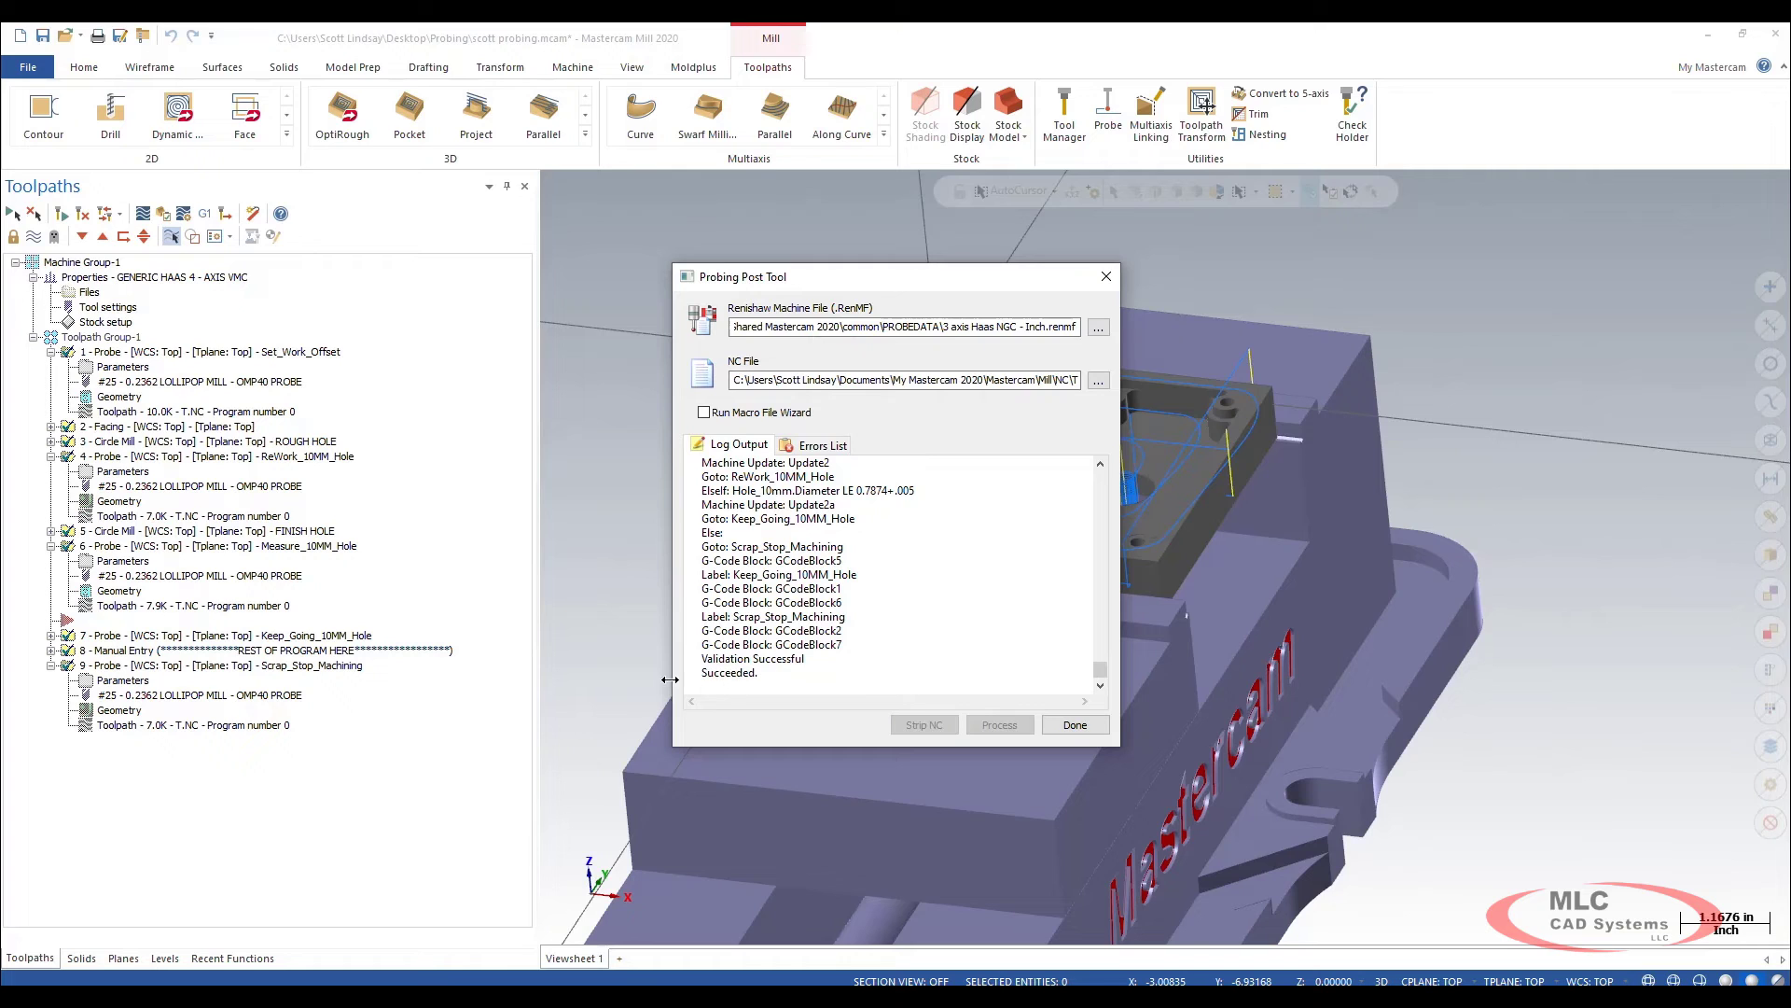
pyautogui.click(1075, 725)
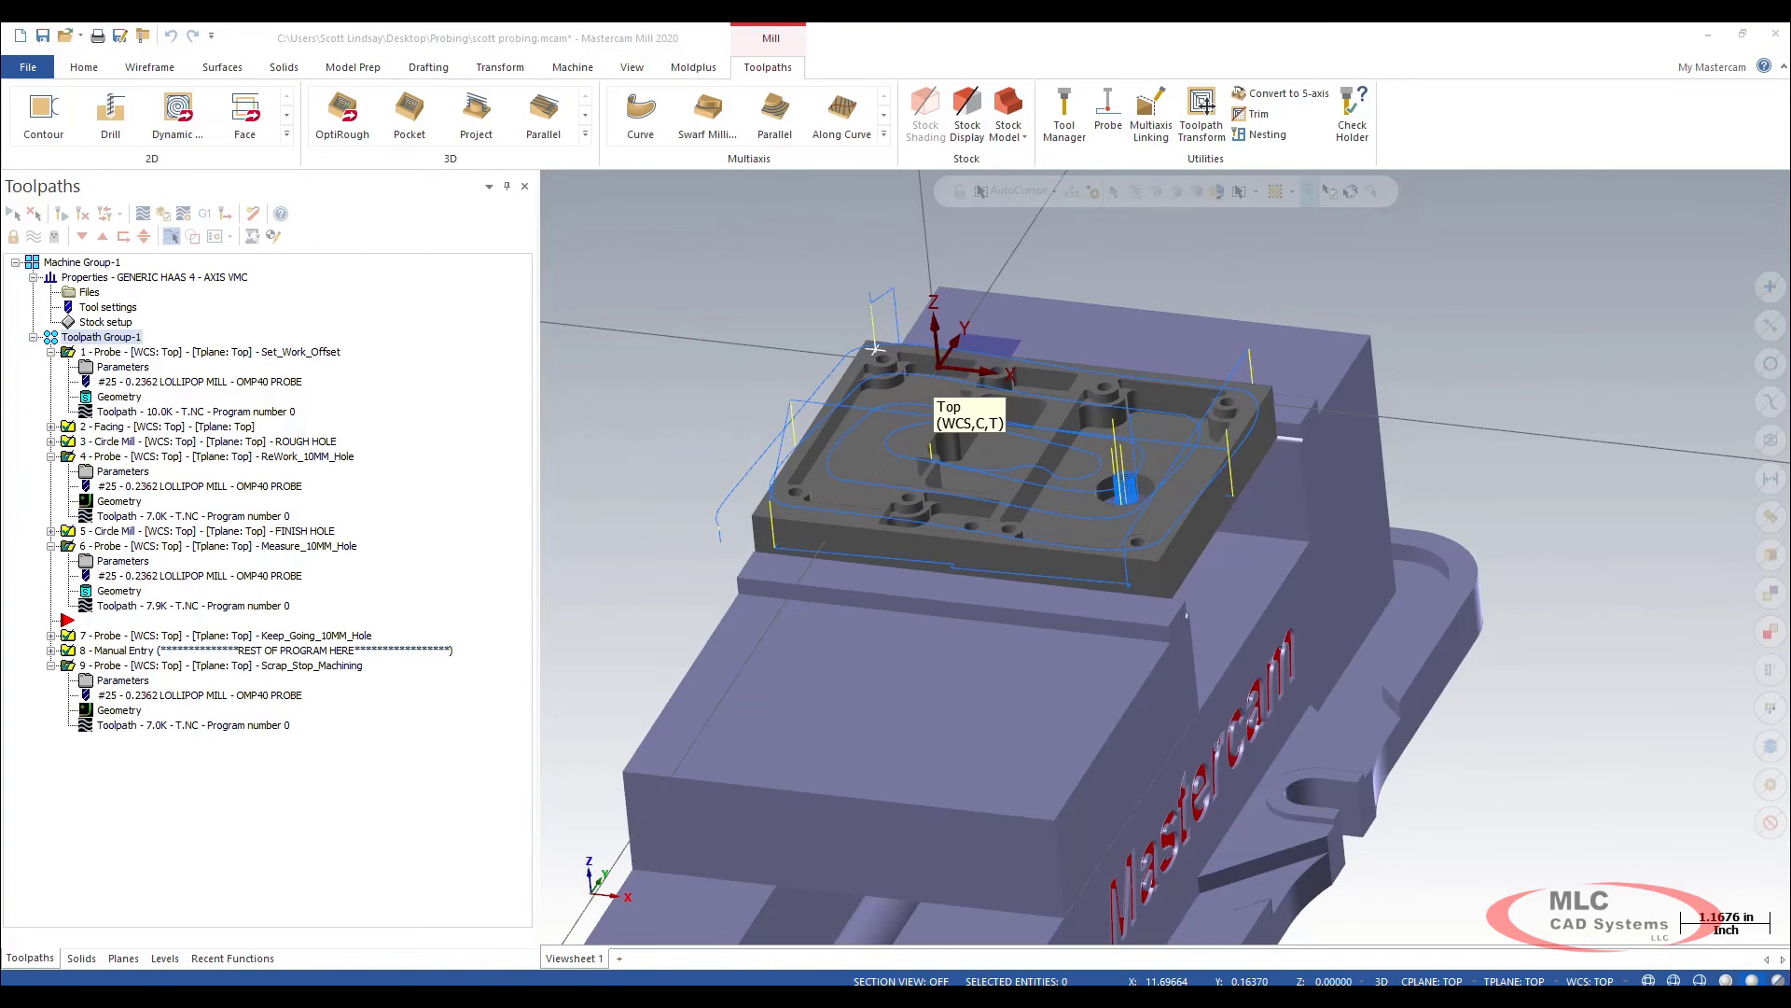
# Scroll T.NC from the top through the PRODPLUS G65 probing blocks and REWORK 10MM HOLE label
pyautogui.scroll(20, 500, 577)
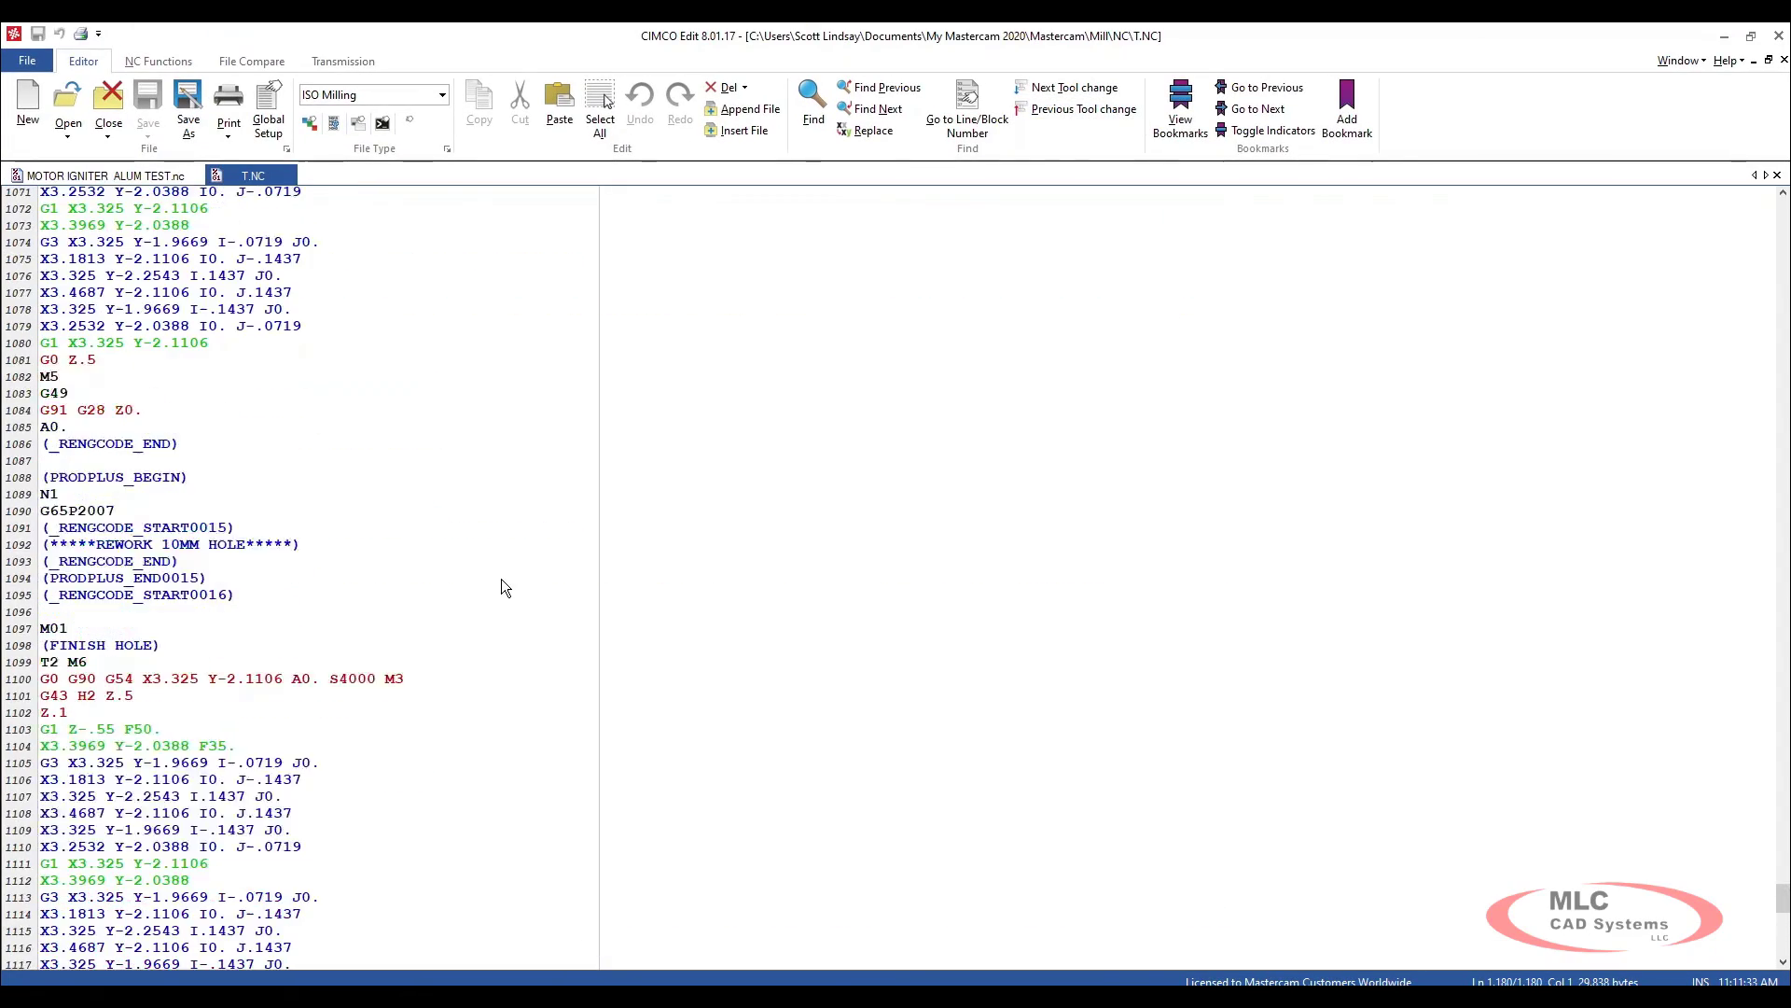
pyautogui.moveTo(1784, 855); pyautogui.dragTo(1784, 209)
pyautogui.scroll(-3, 202, 586)
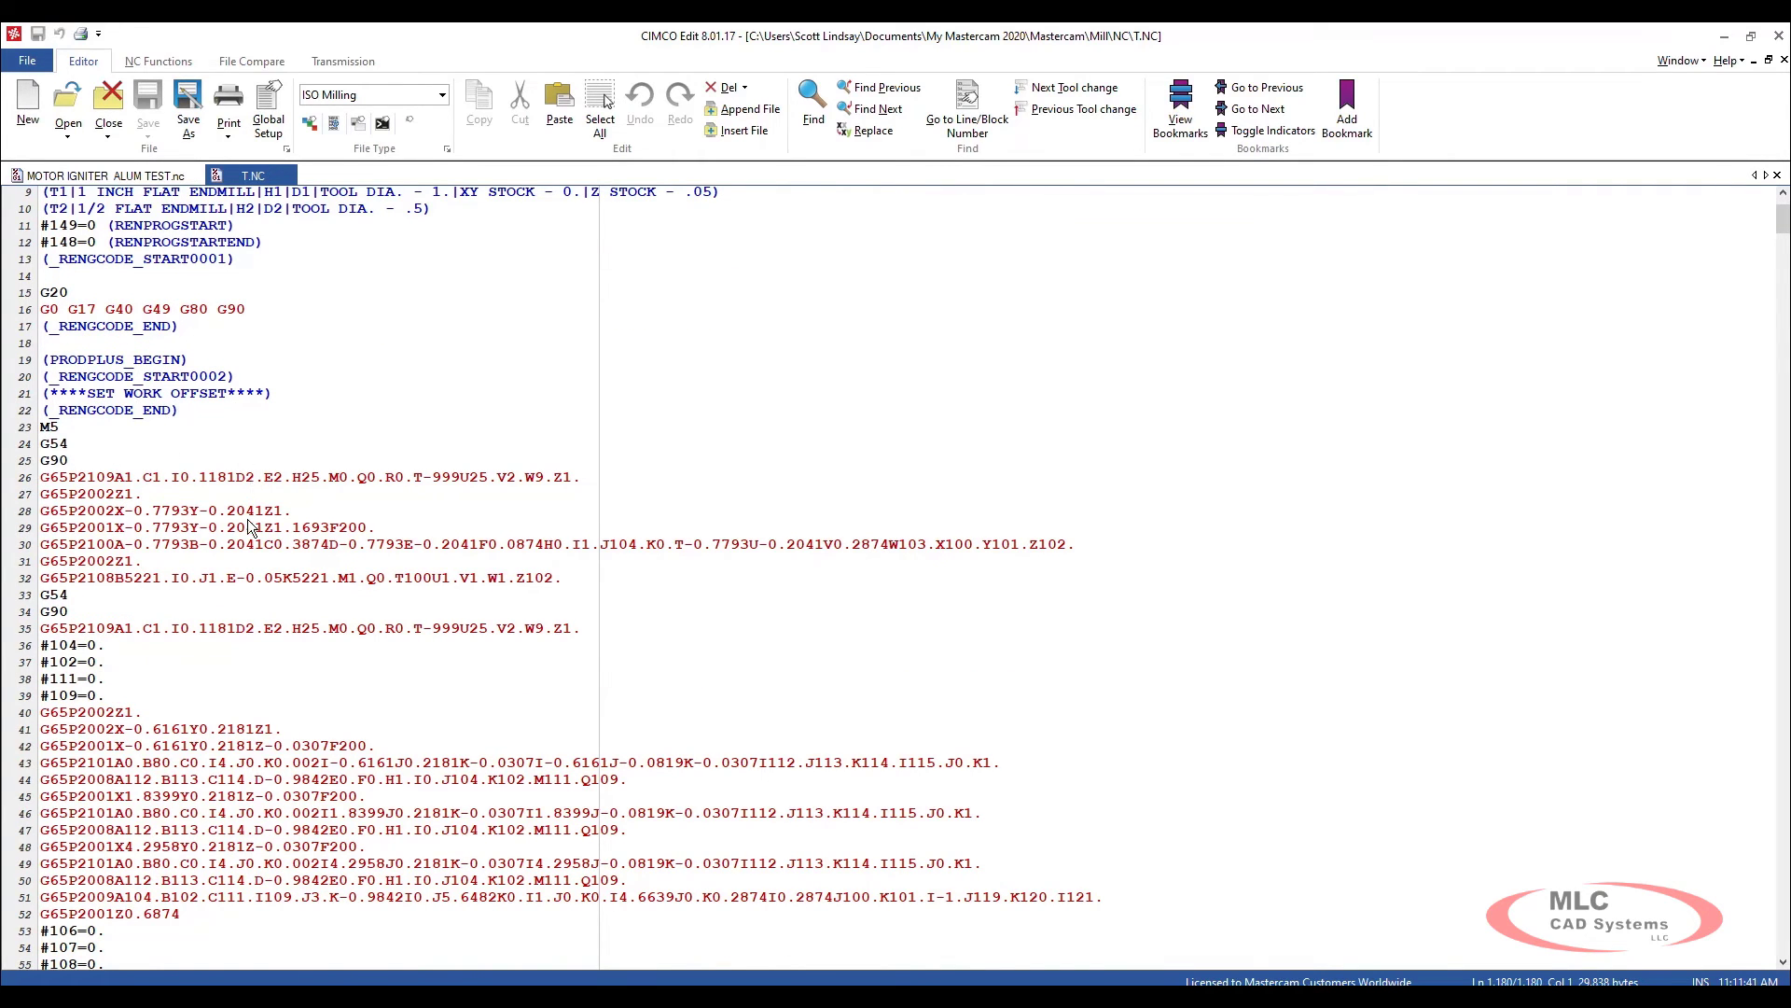
pyautogui.scroll(-17, 250, 528)
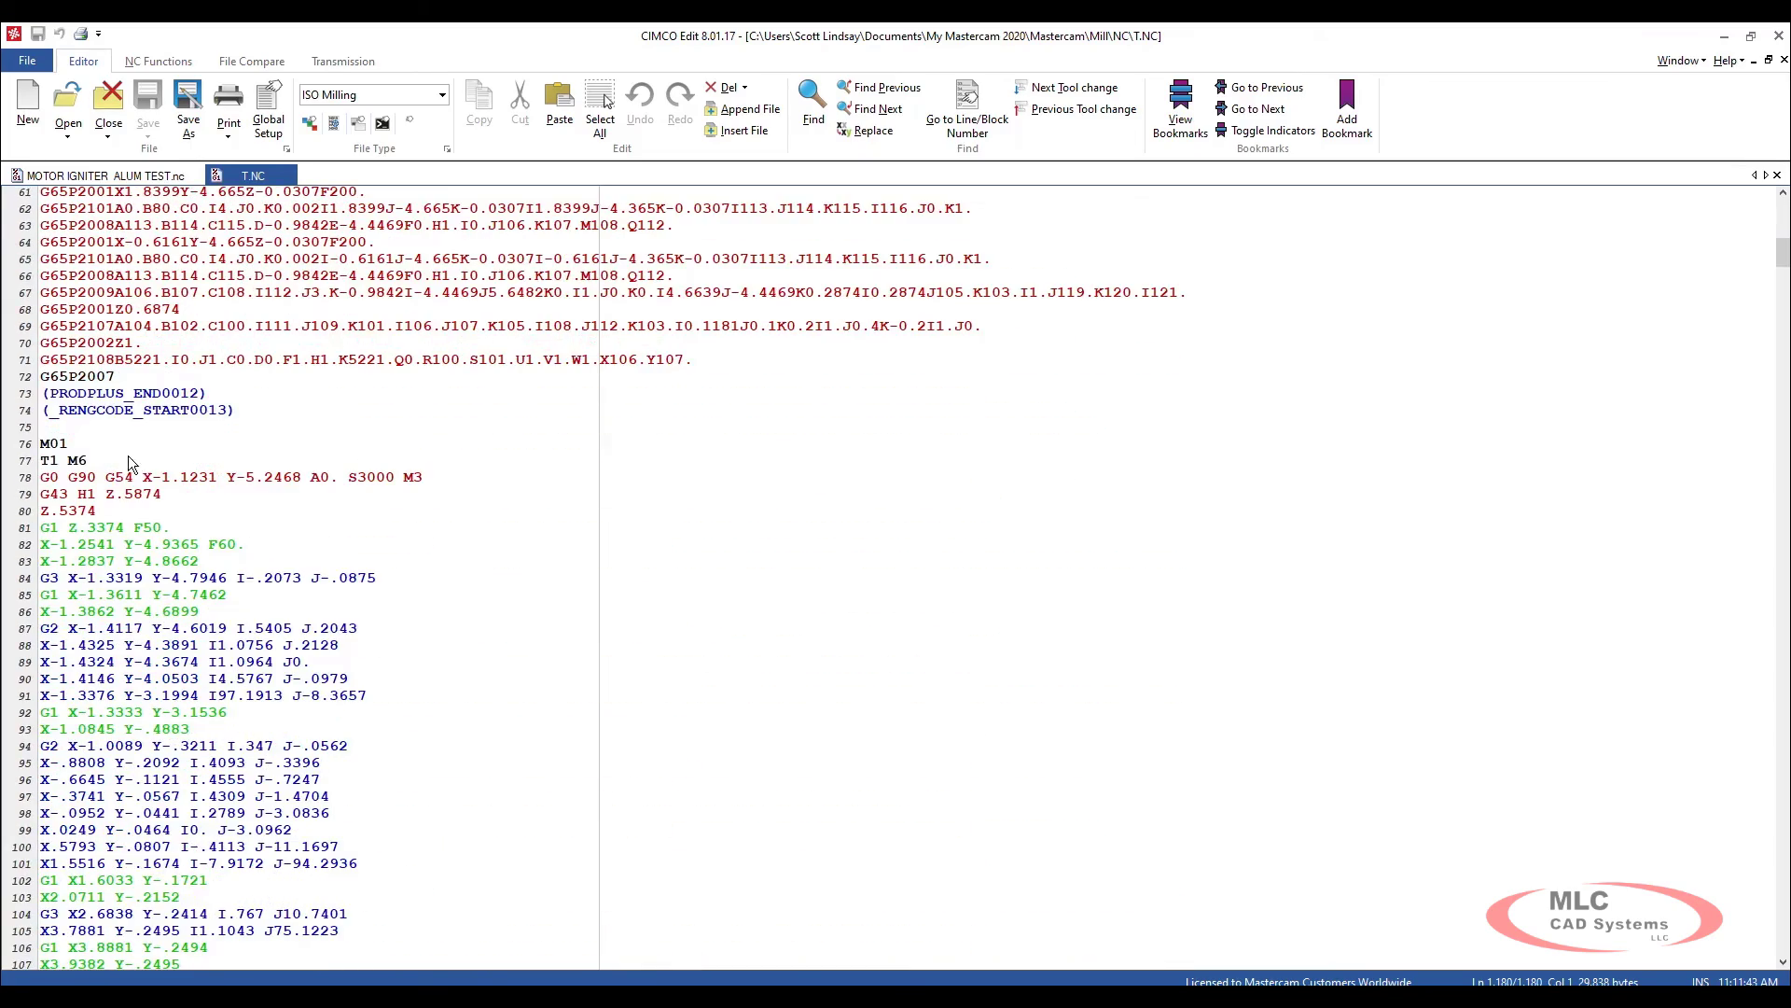
pyautogui.scroll(-20, 140, 810)
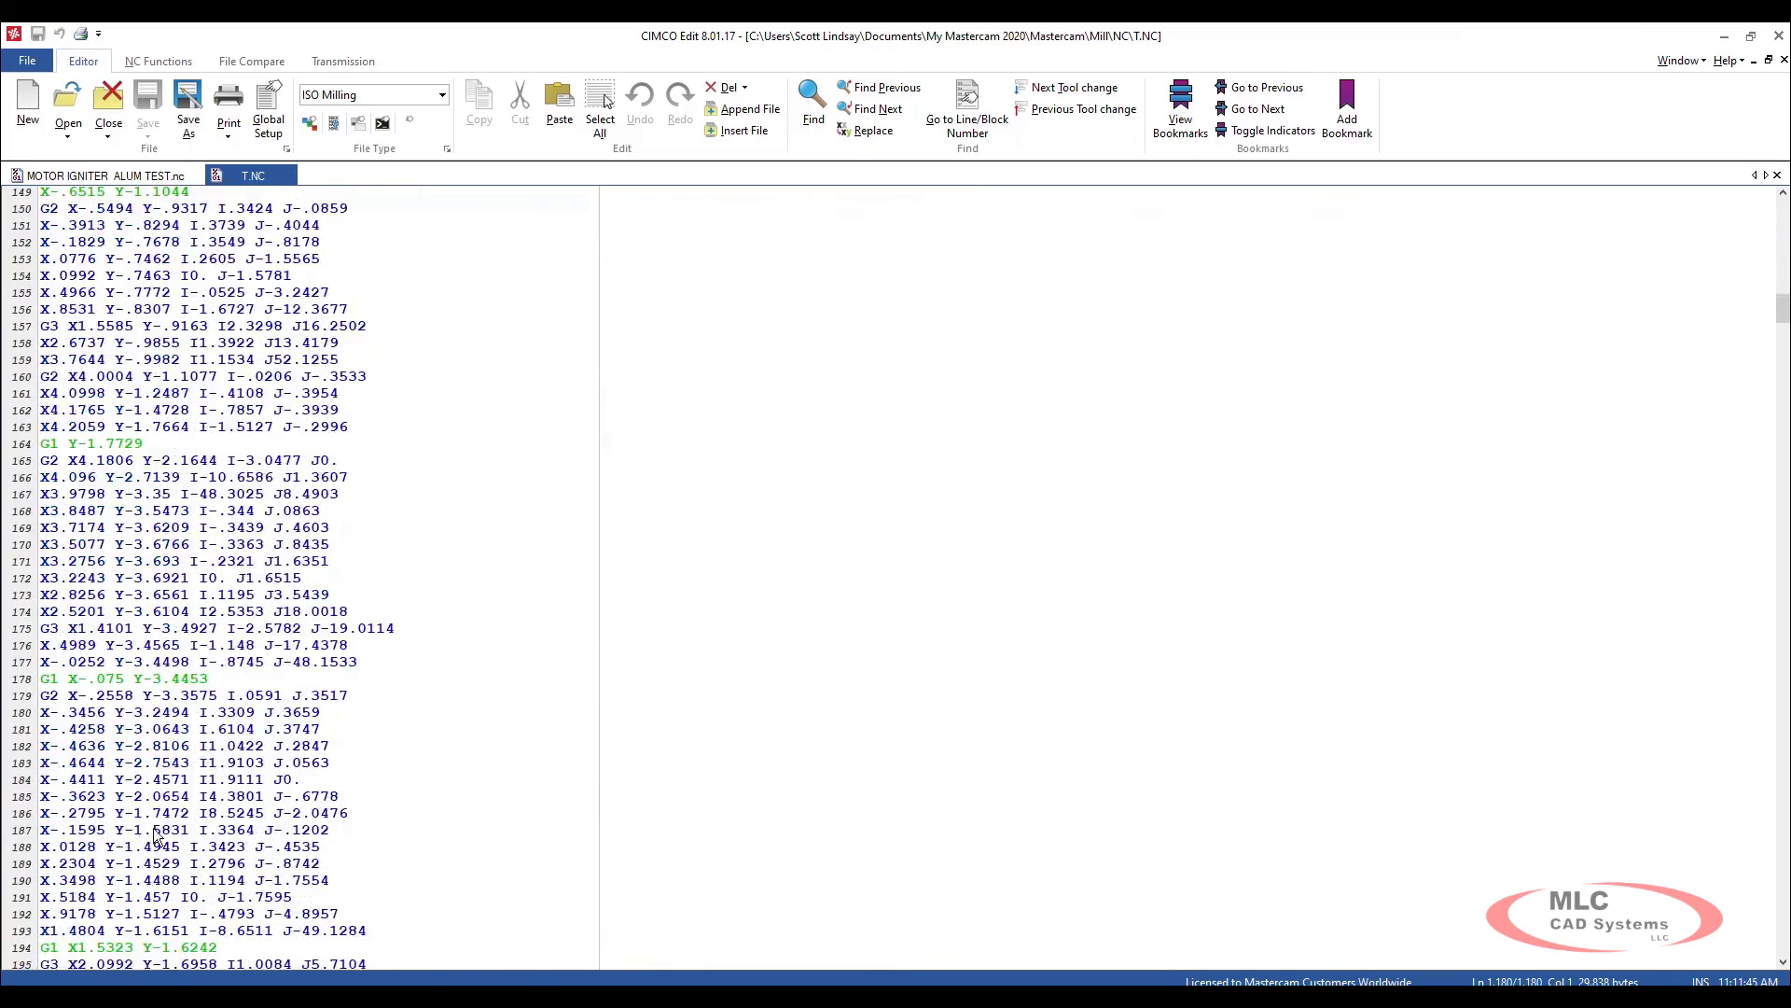
pyautogui.scroll(4, 161, 811)
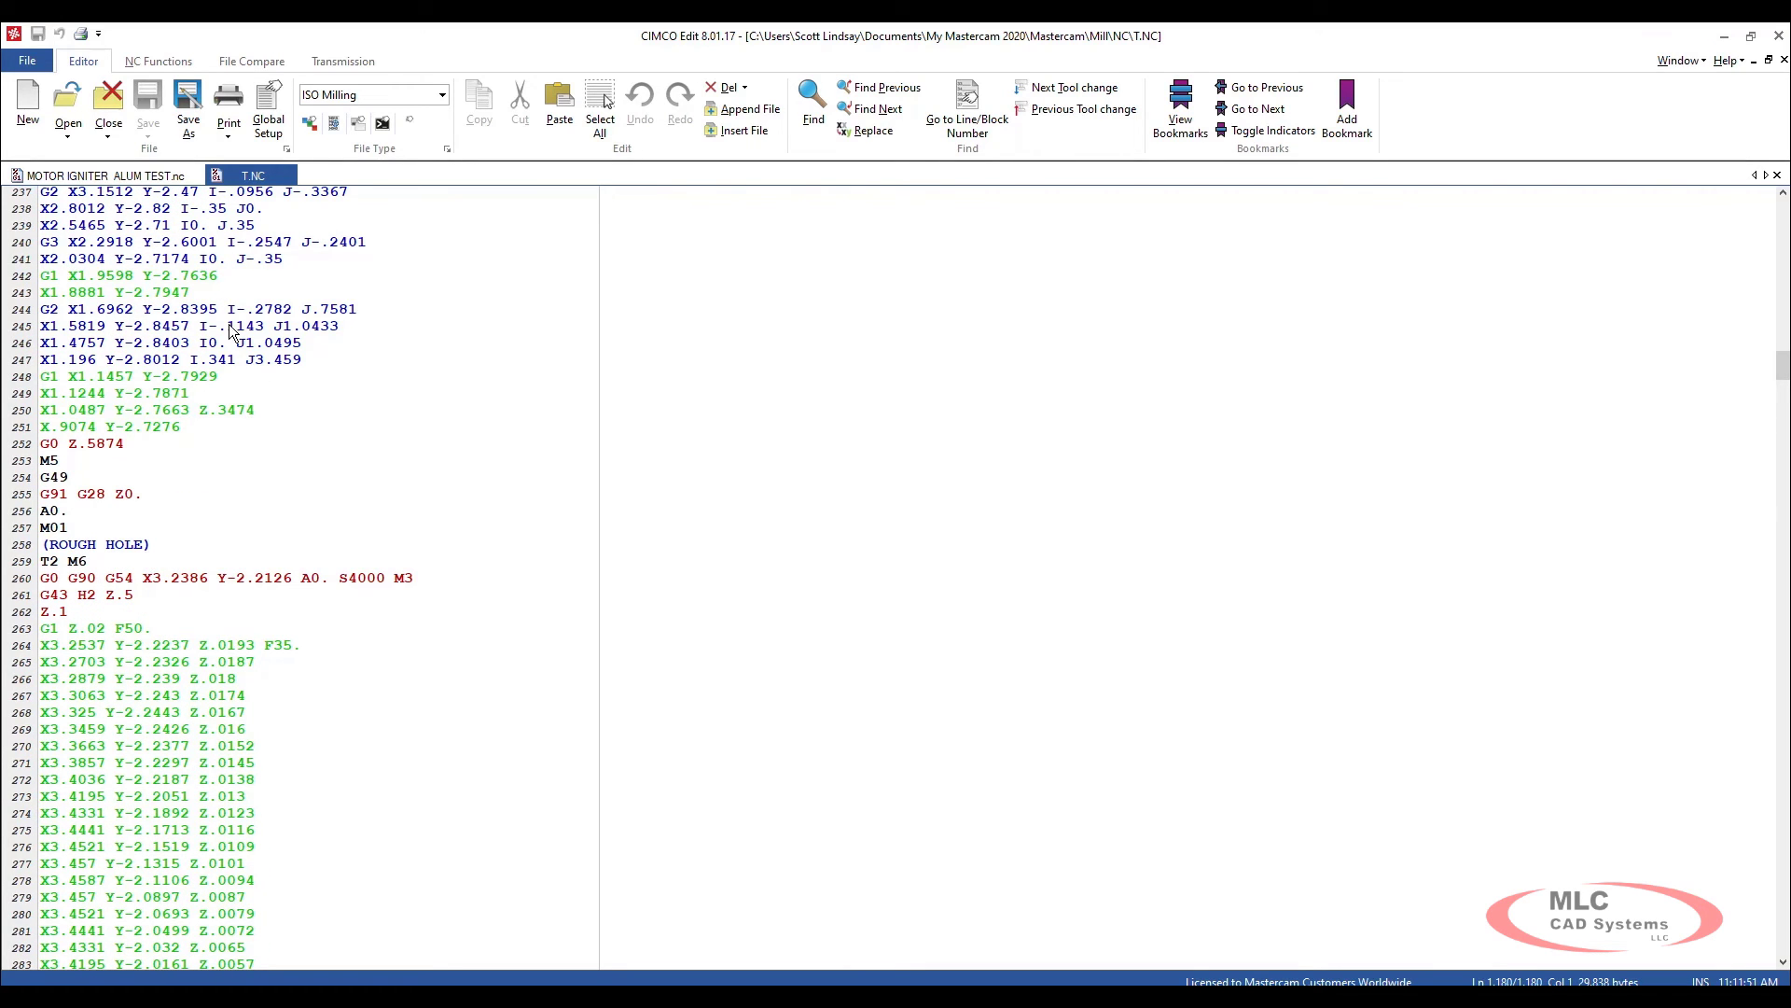
pyautogui.scroll(-20, 249, 559)
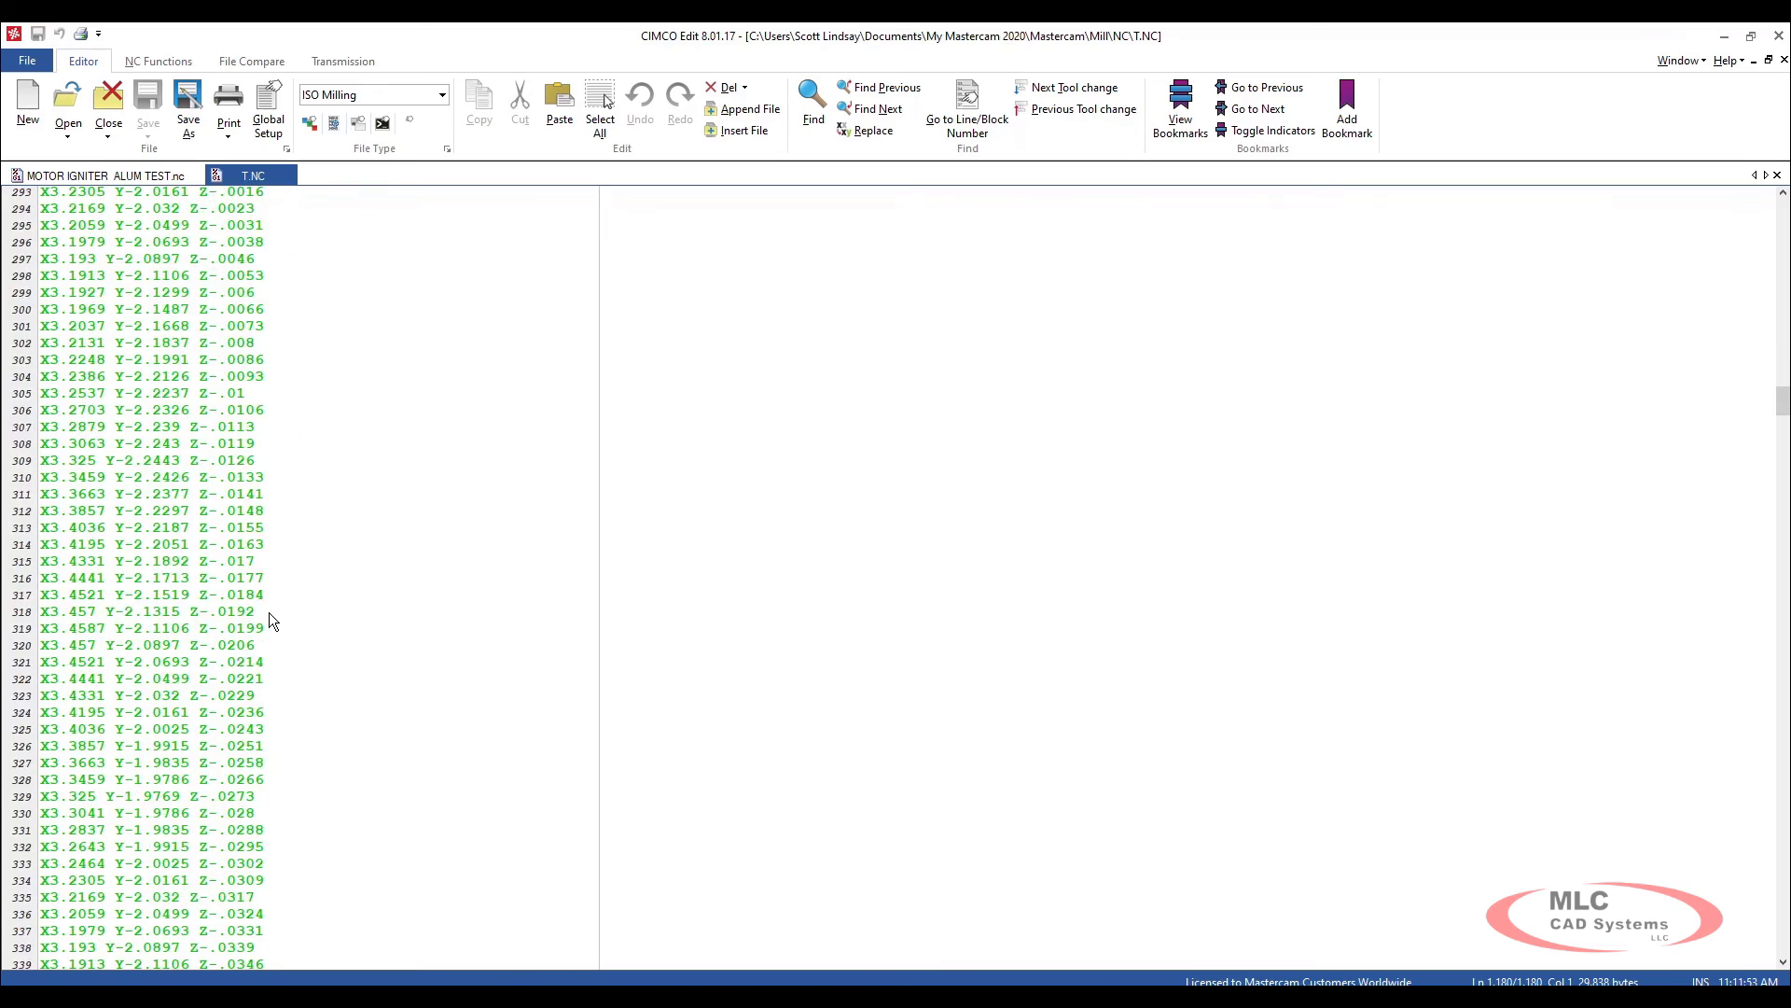
pyautogui.scroll(-20, 269, 615)
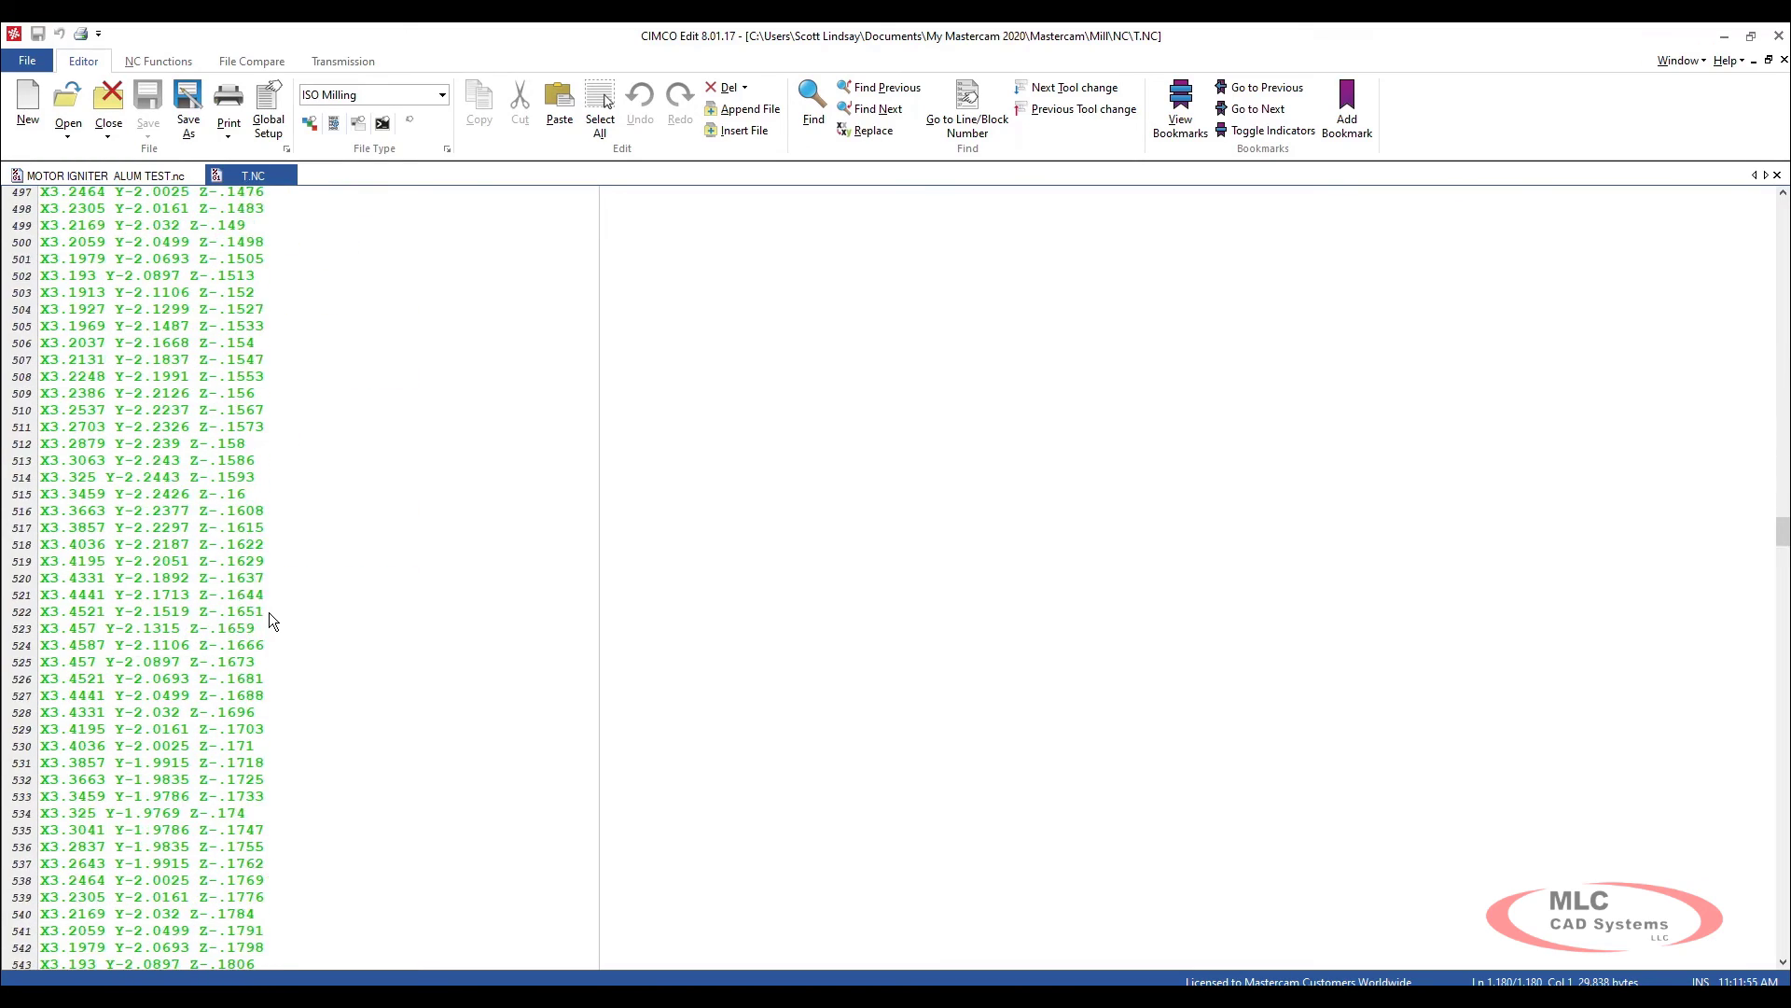
pyautogui.scroll(-20, 269, 612)
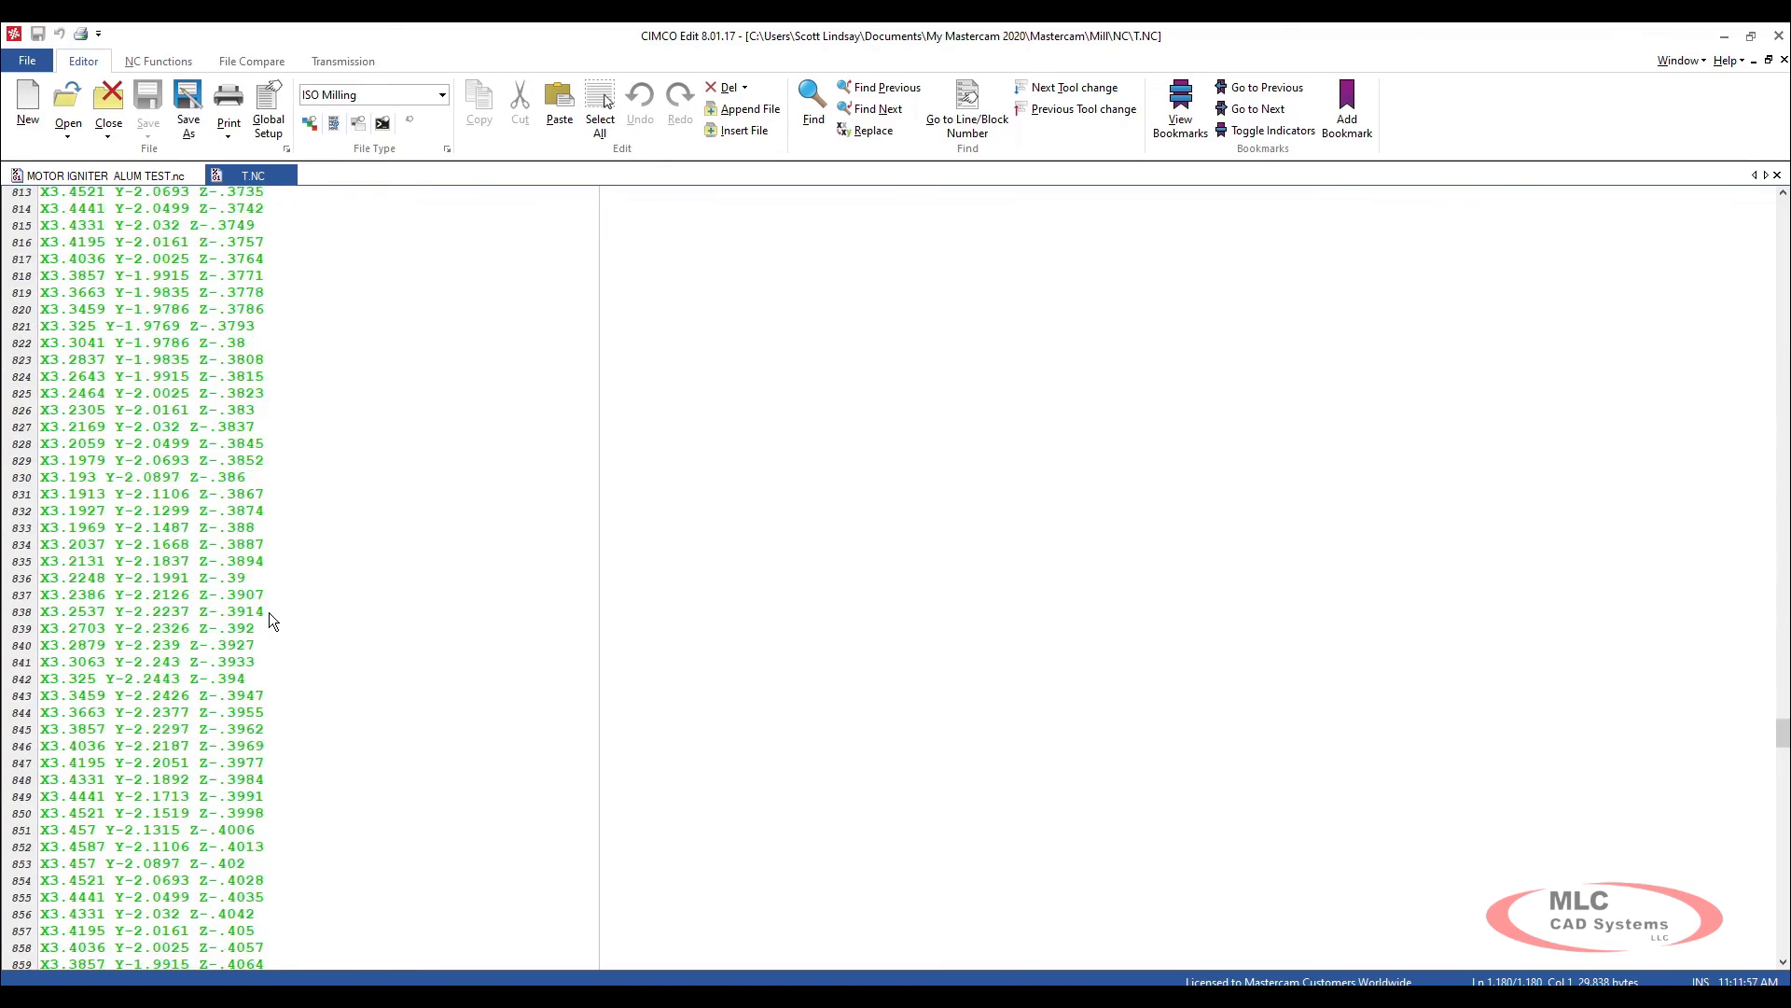
pyautogui.scroll(-20, 269, 612)
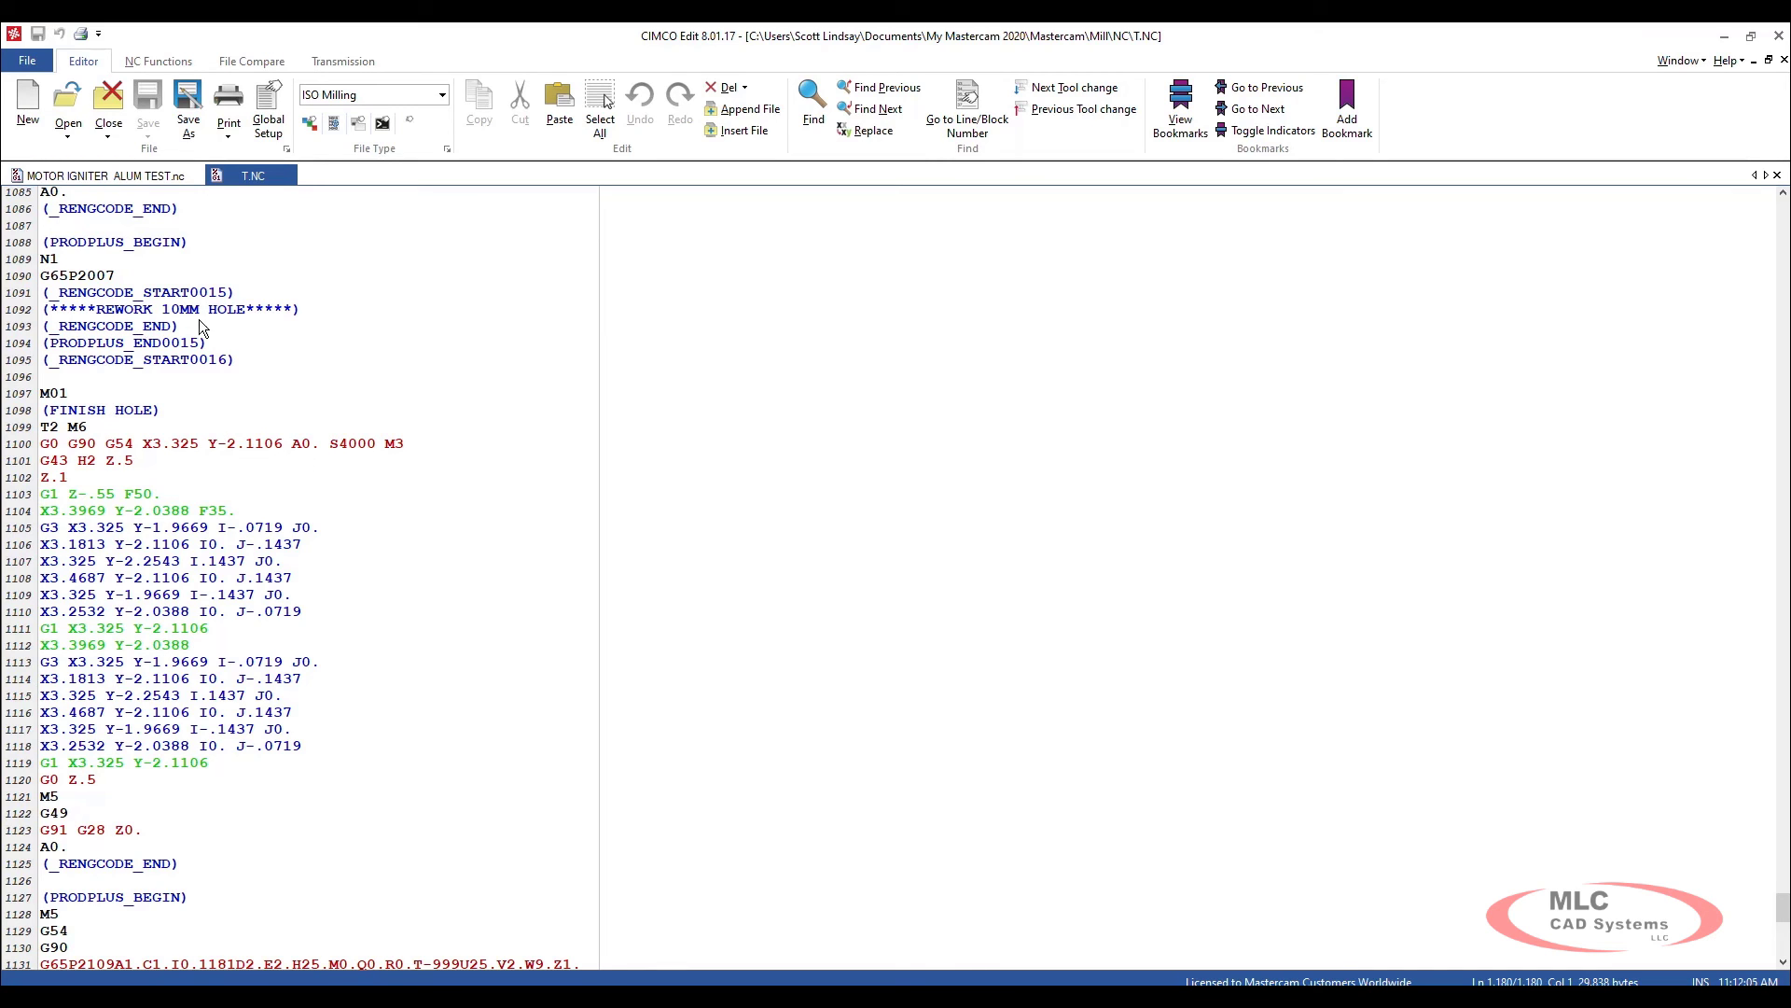
# Scroll to the end of T.NC through the G65P2151 diameter checks, KEEP GOING and SCRAP STOP labels, to M30
pyautogui.scroll(3, 90, 271)
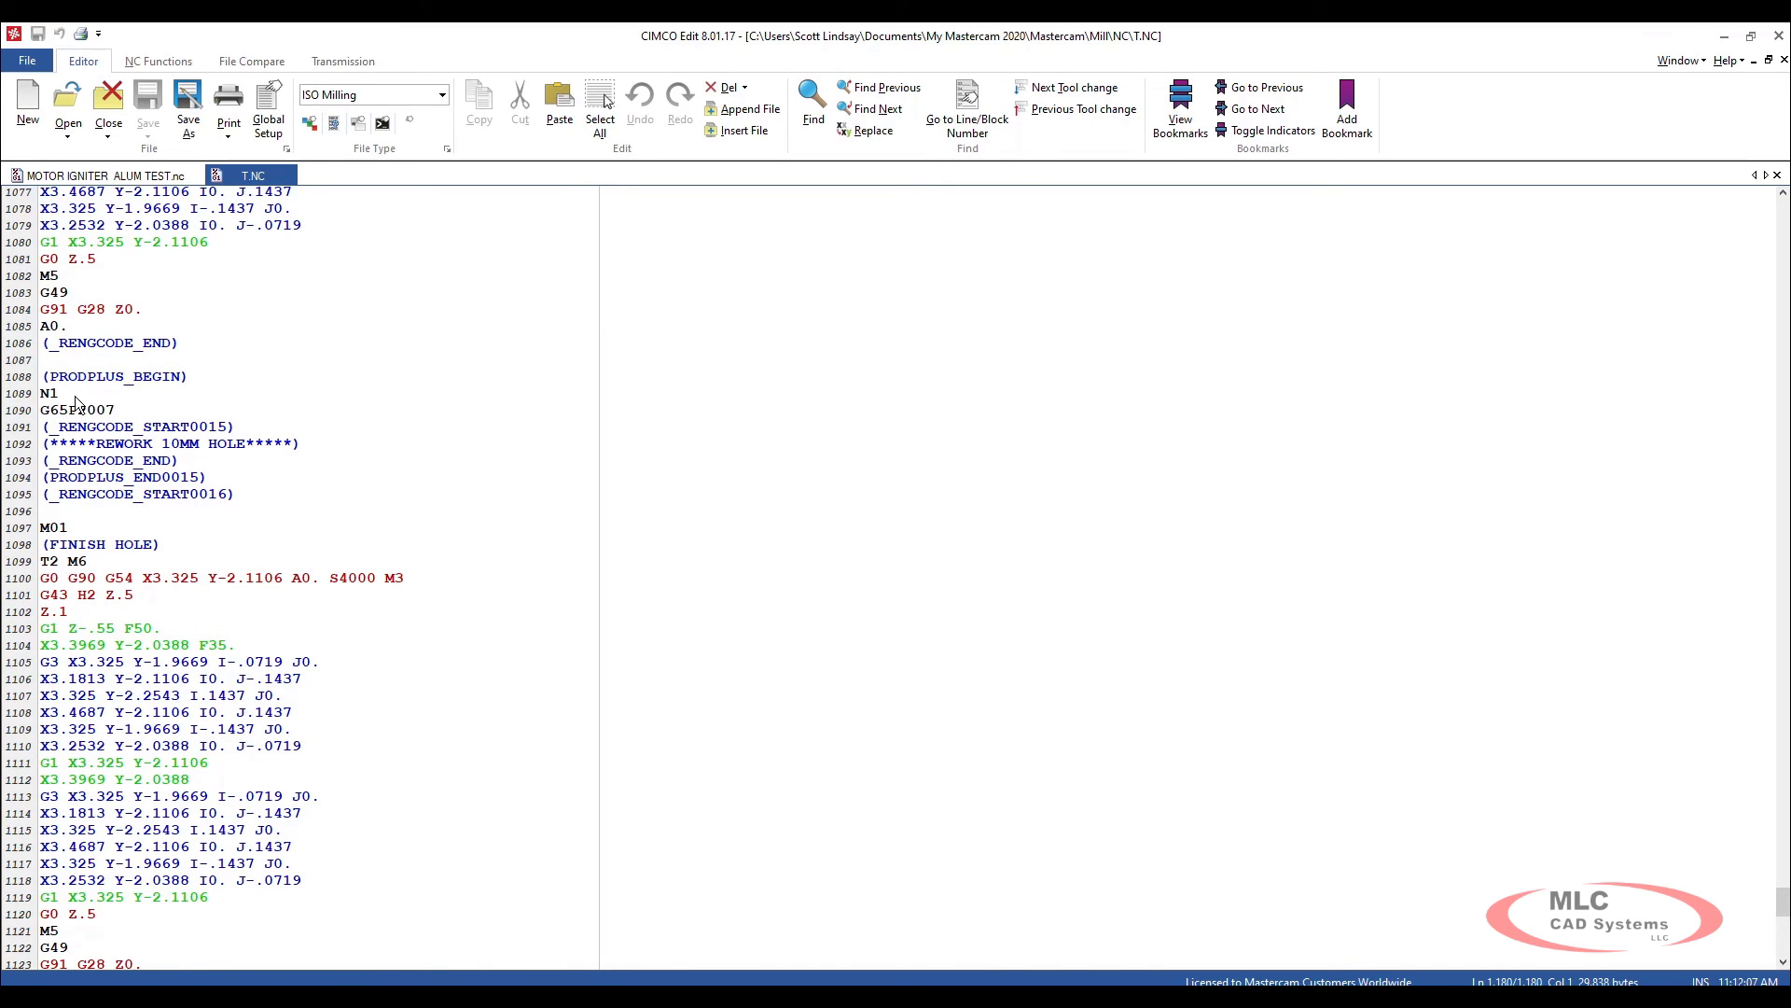
pyautogui.scroll(-6, 122, 280)
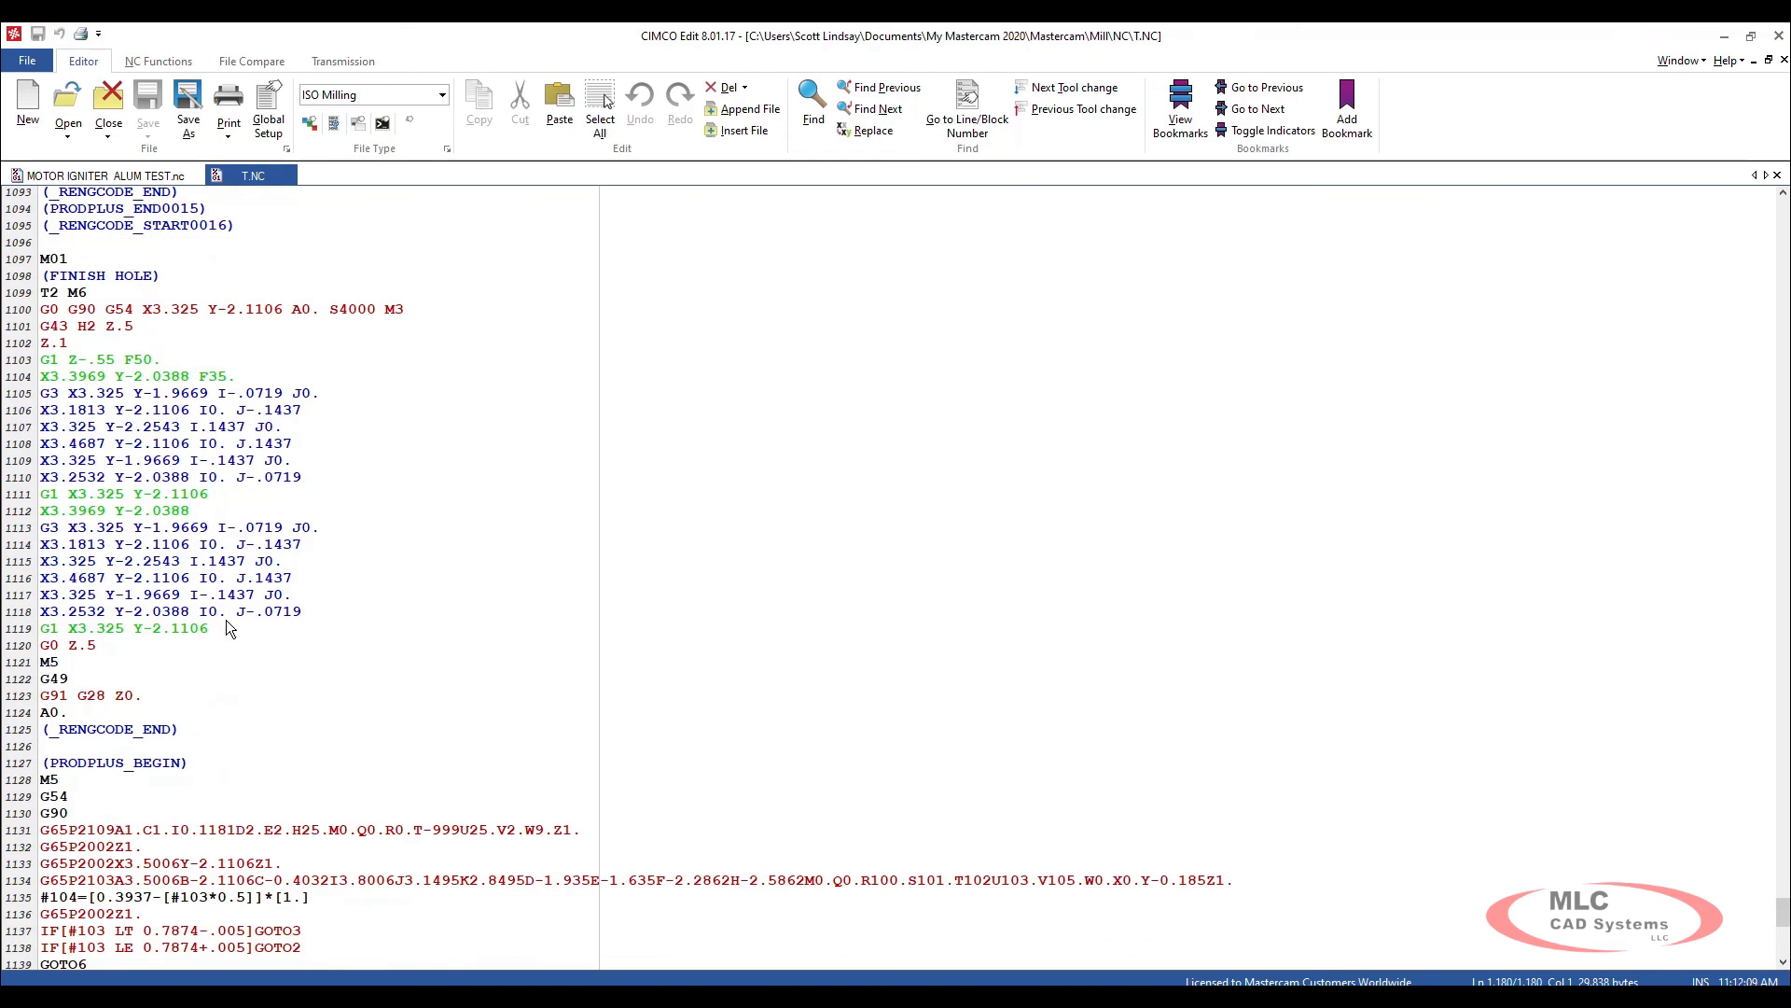
pyautogui.scroll(-5, 172, 618)
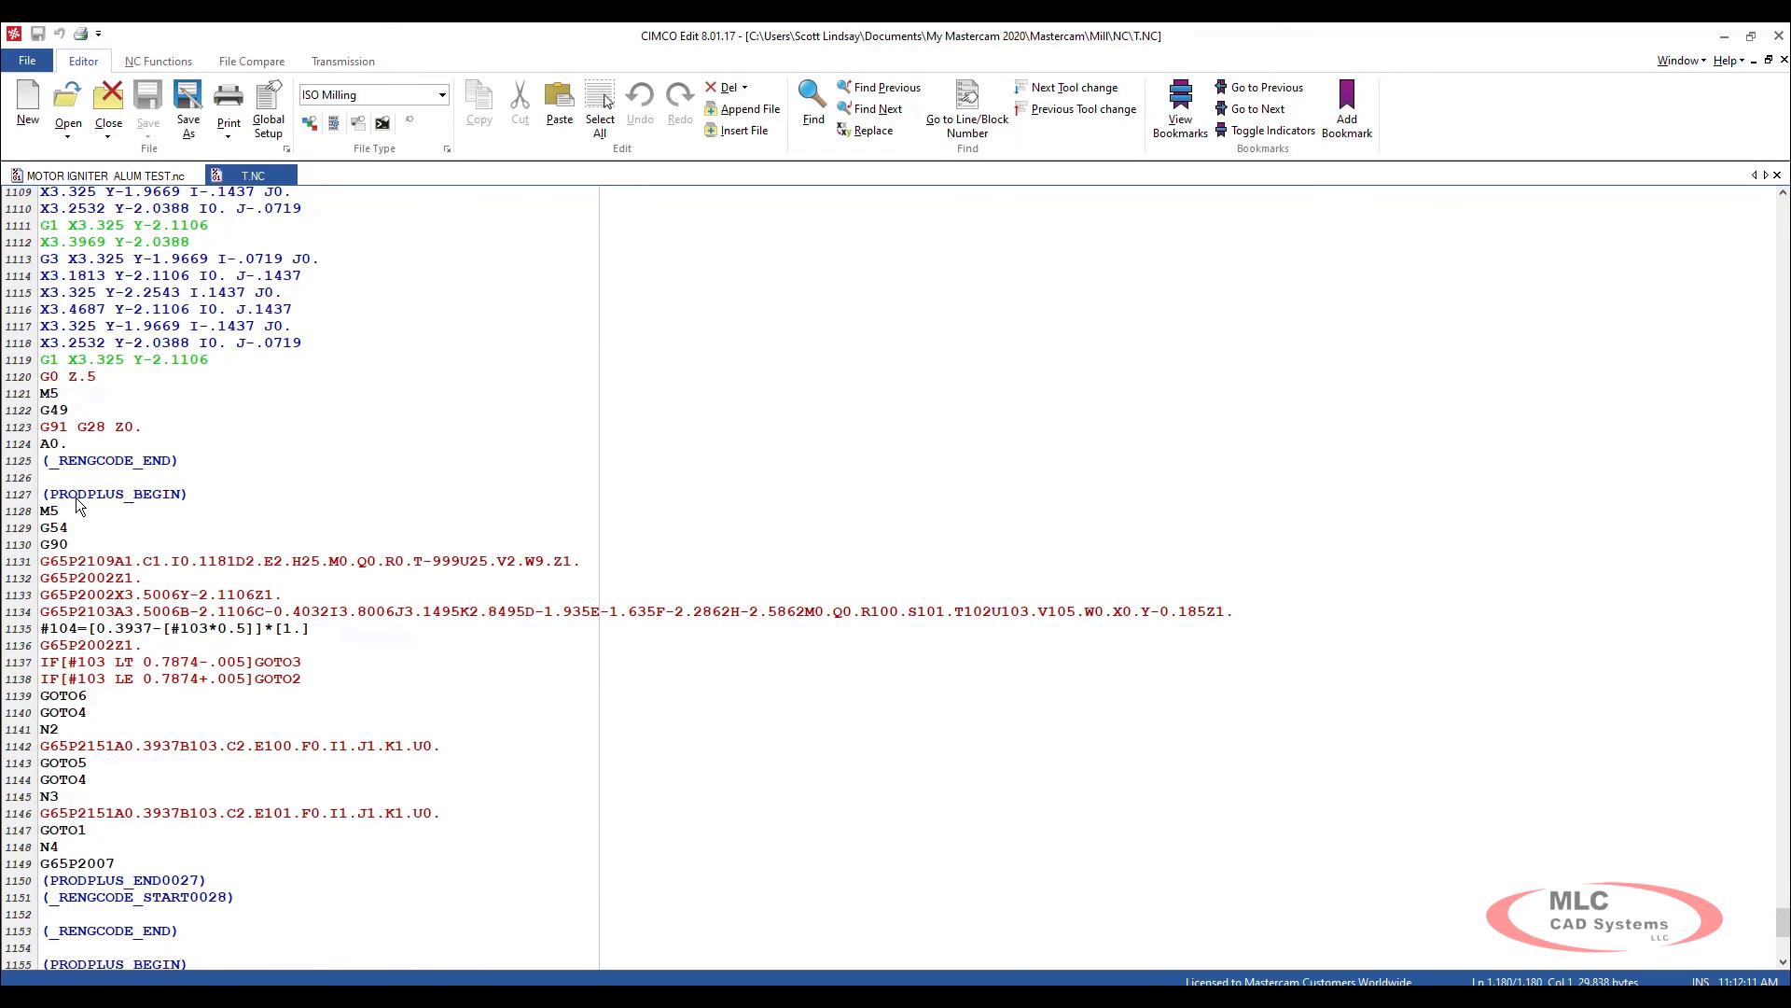
pyautogui.scroll(-5, 166, 644)
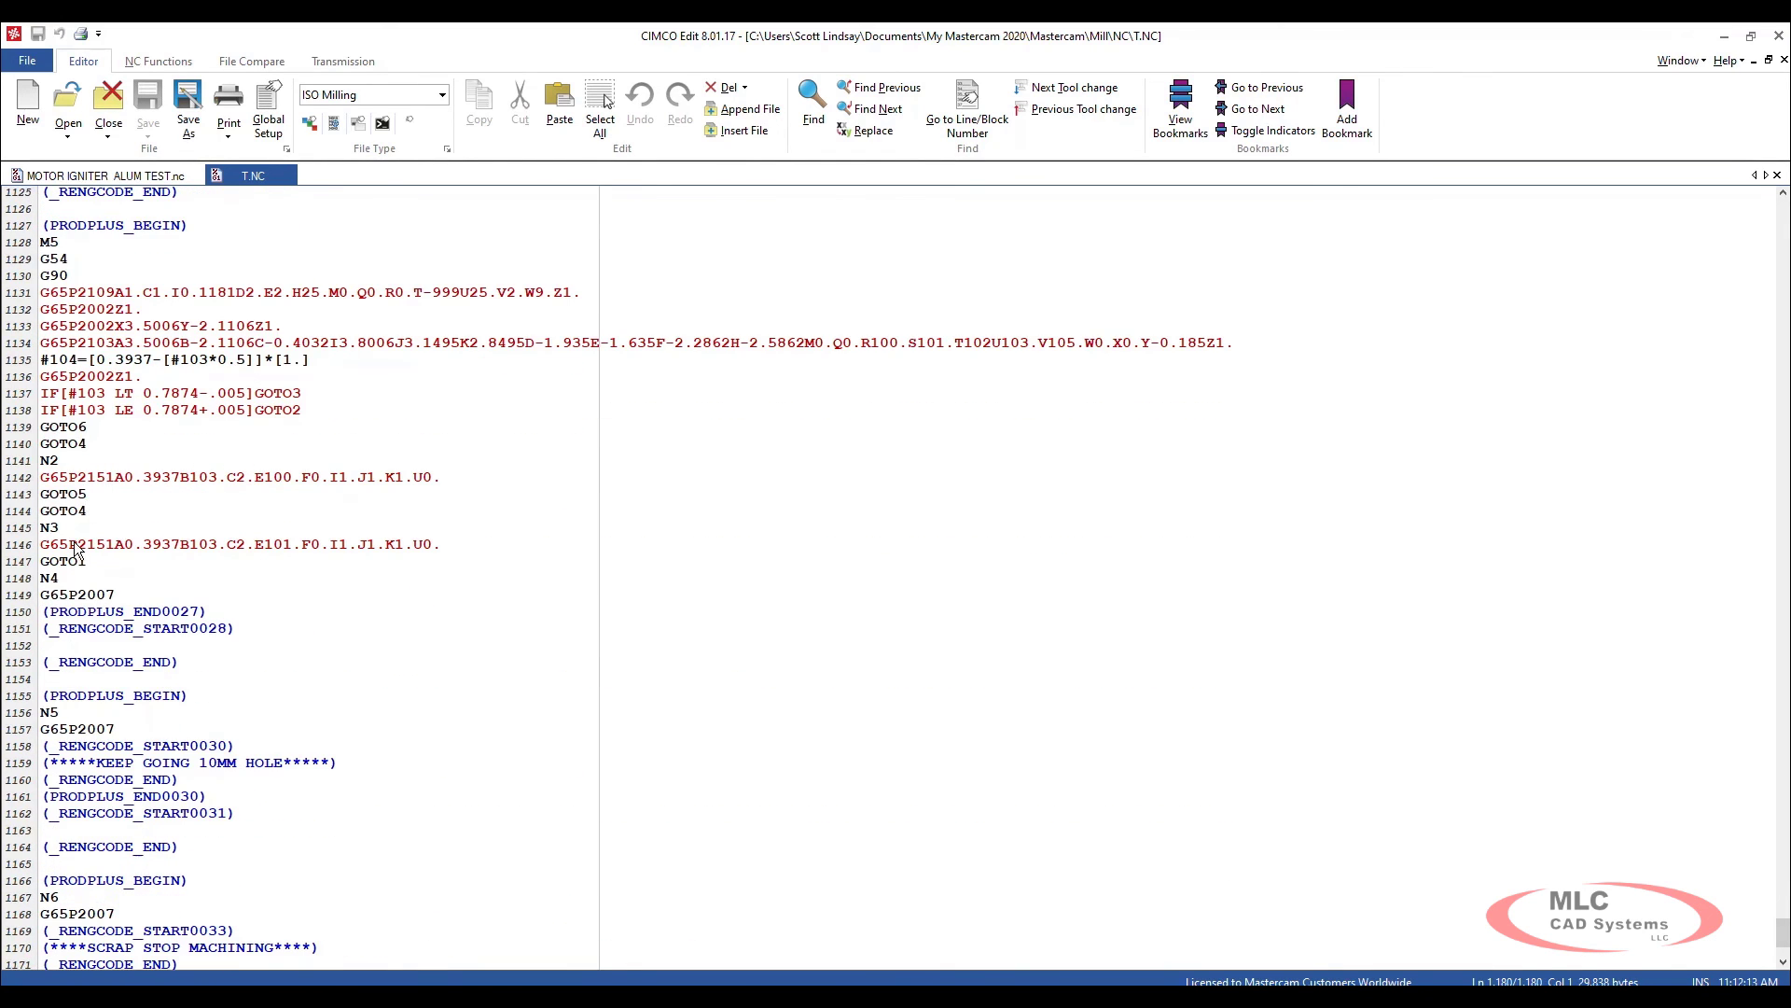
pyautogui.scroll(-4, 71, 554)
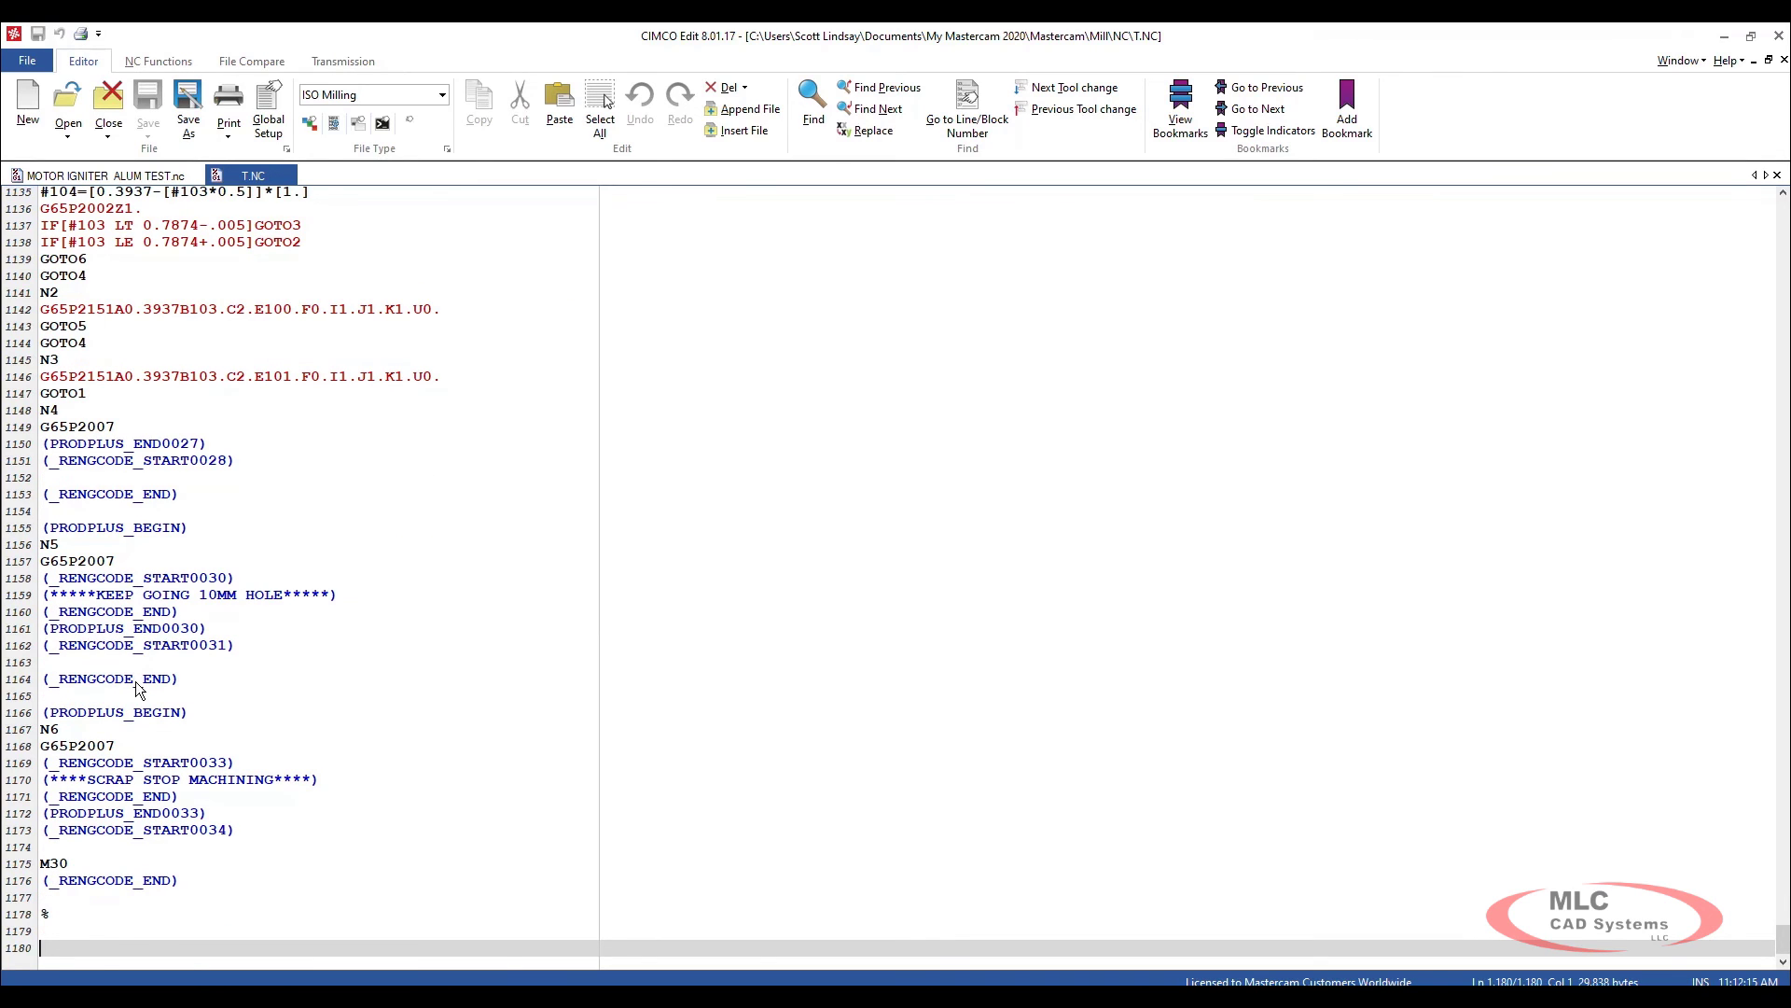